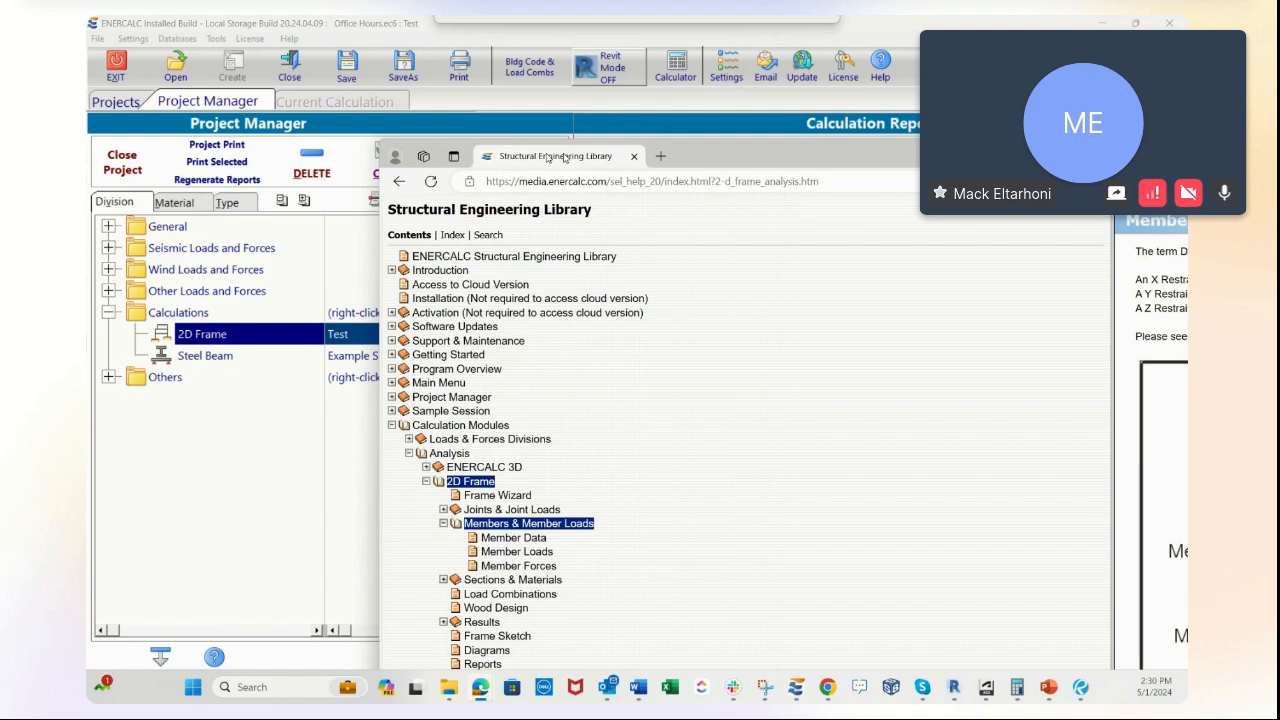
Review the joint restraint and member release diagram on the Members page of the Structural Engineering Library help
double_click(565, 157)
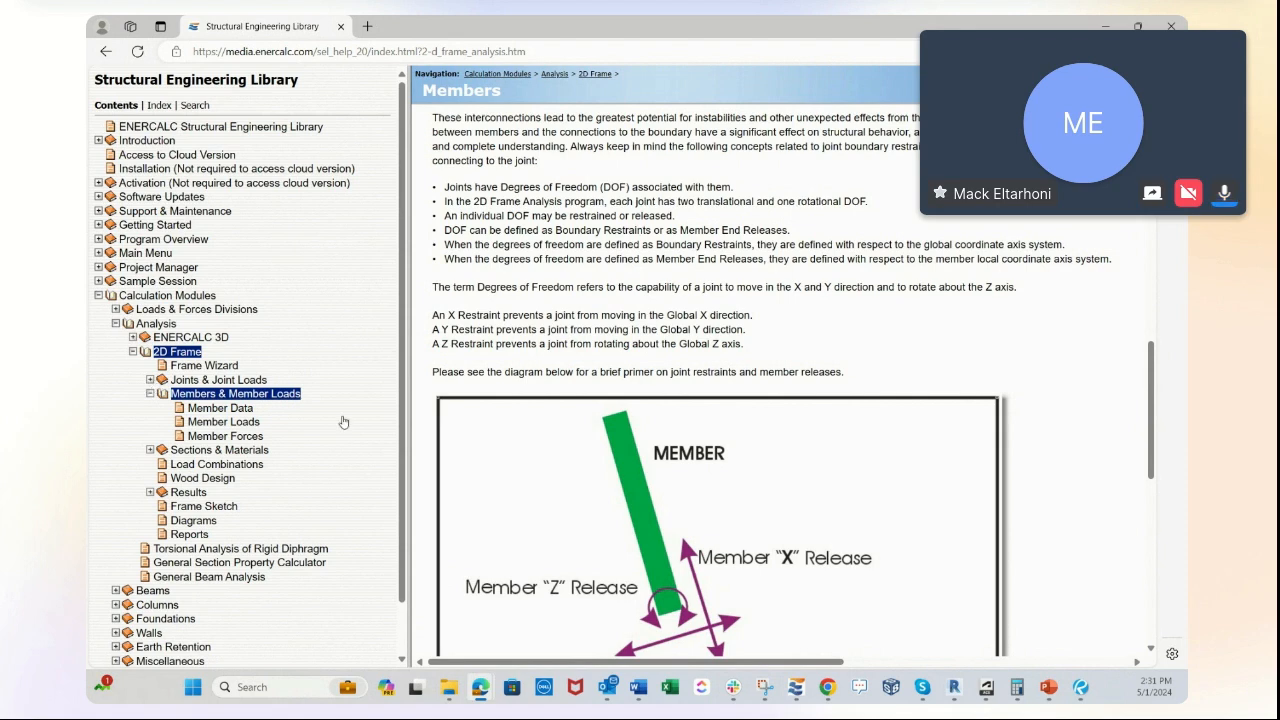
scroll(729, 385, down, 3)
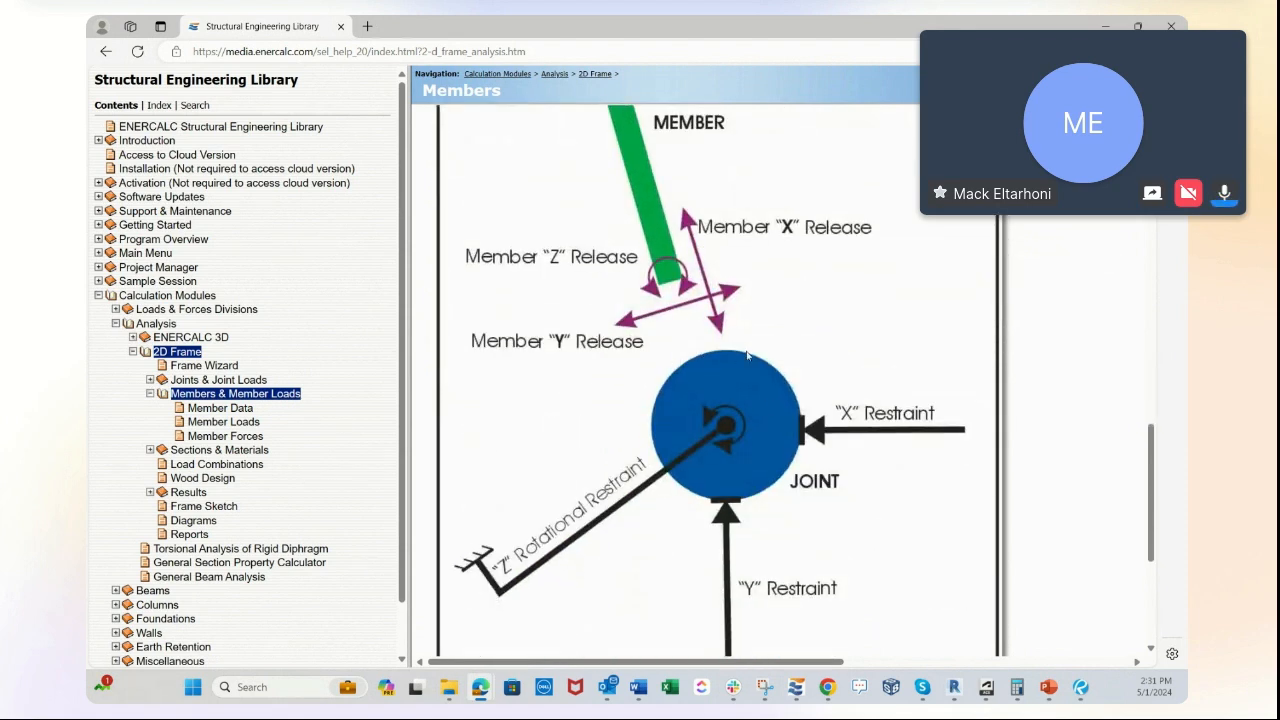
scroll(748, 355, down, 1)
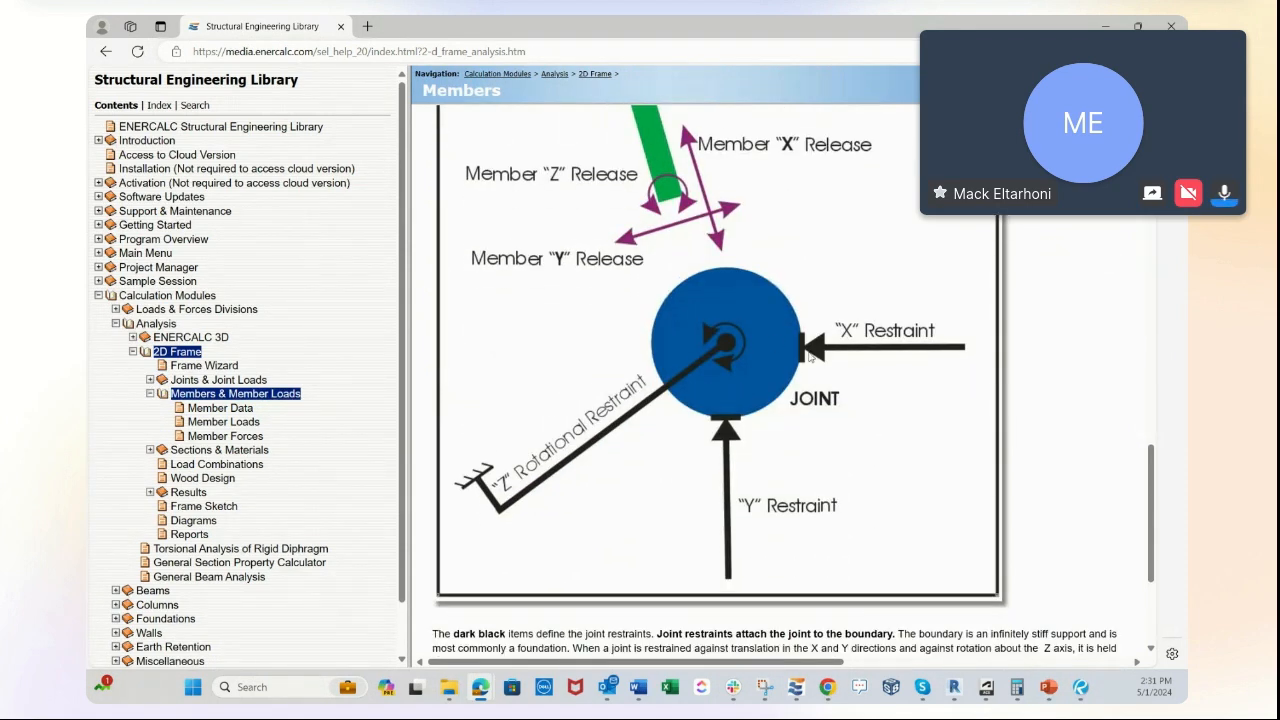
scroll(520, 470, up, 2)
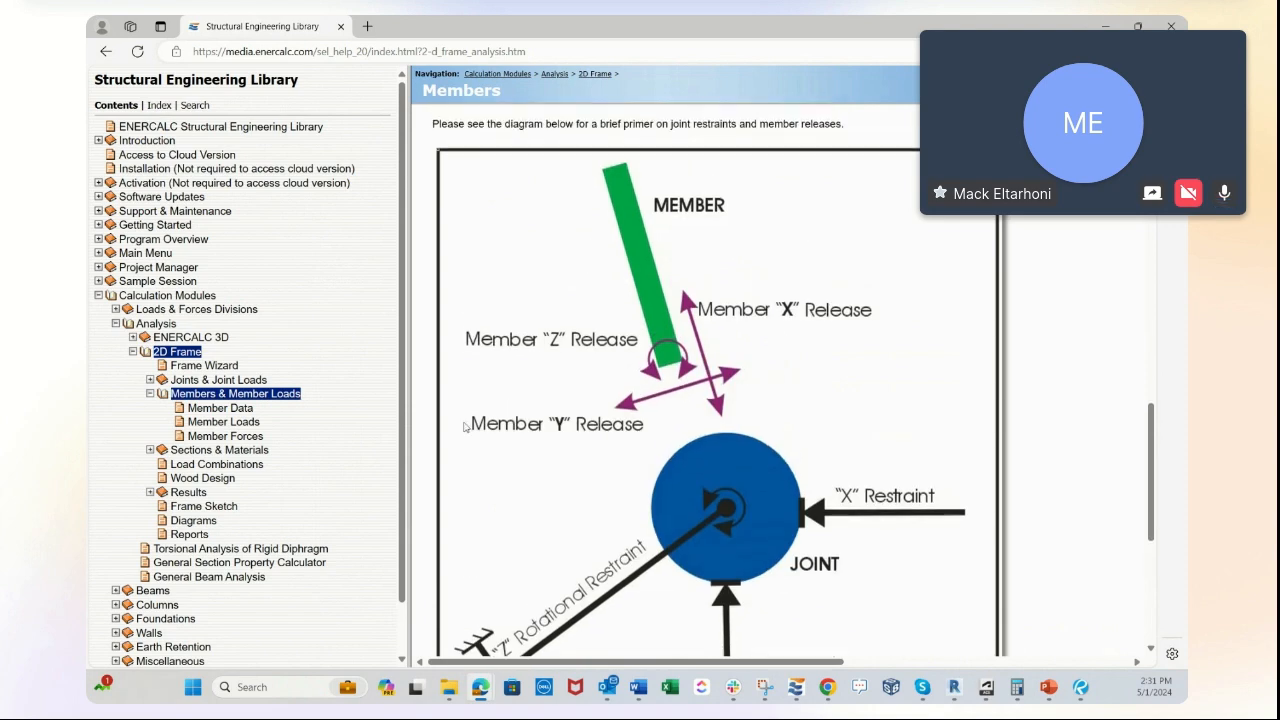
drag(480, 33, 1186, 36)
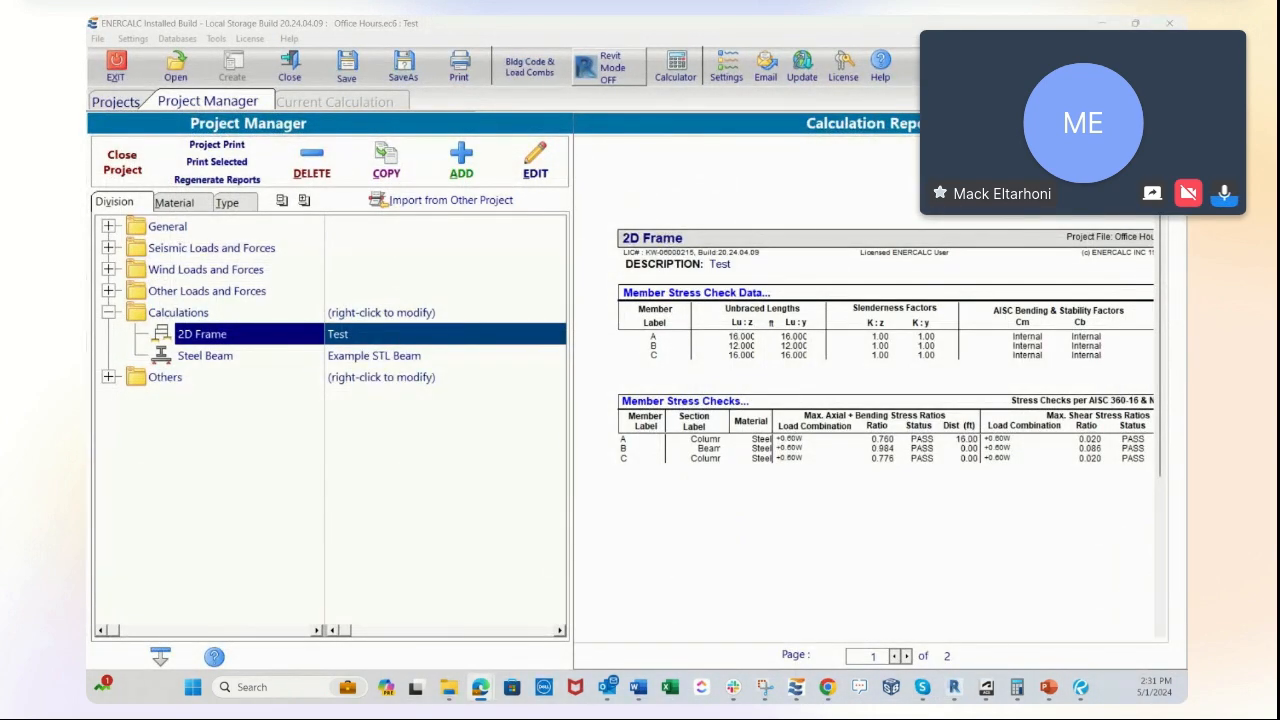
Switch to the ENERCALC FAQ's in the browser and review the Assigning Proper Fixities questions on pinned trusses and moment frames
drag(1186, 190, 600, 18)
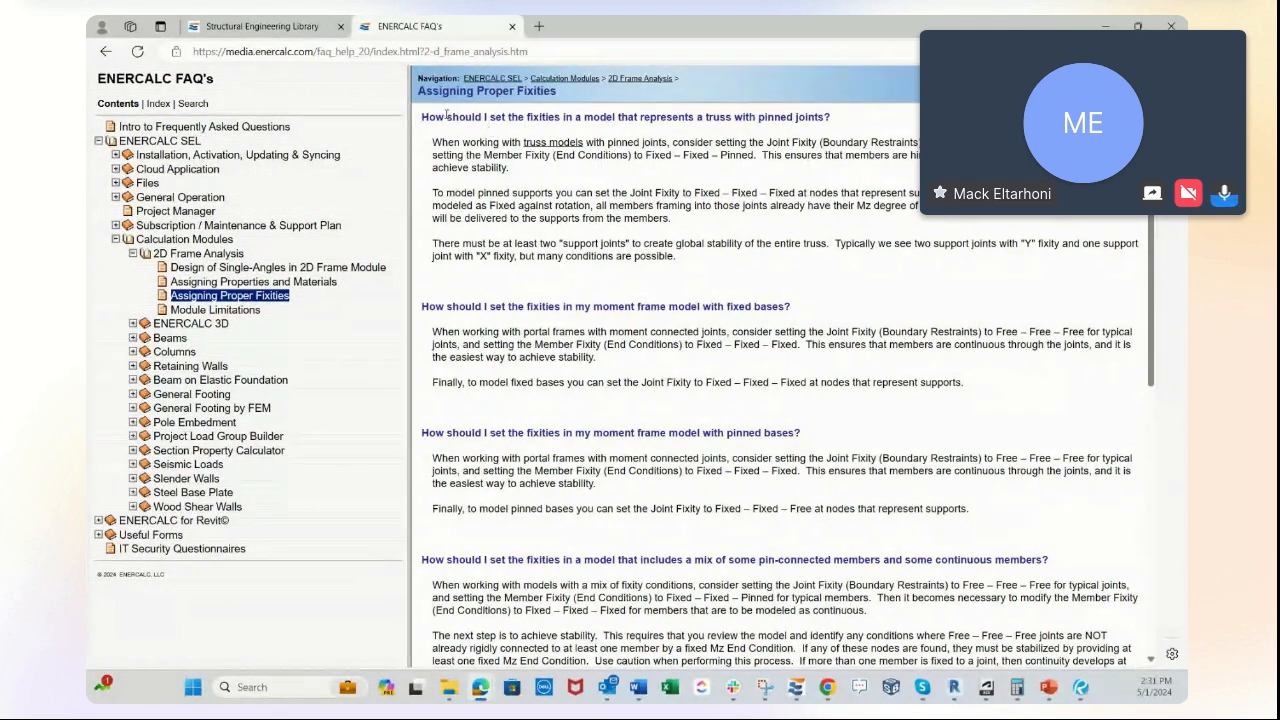
drag(447, 116, 768, 117)
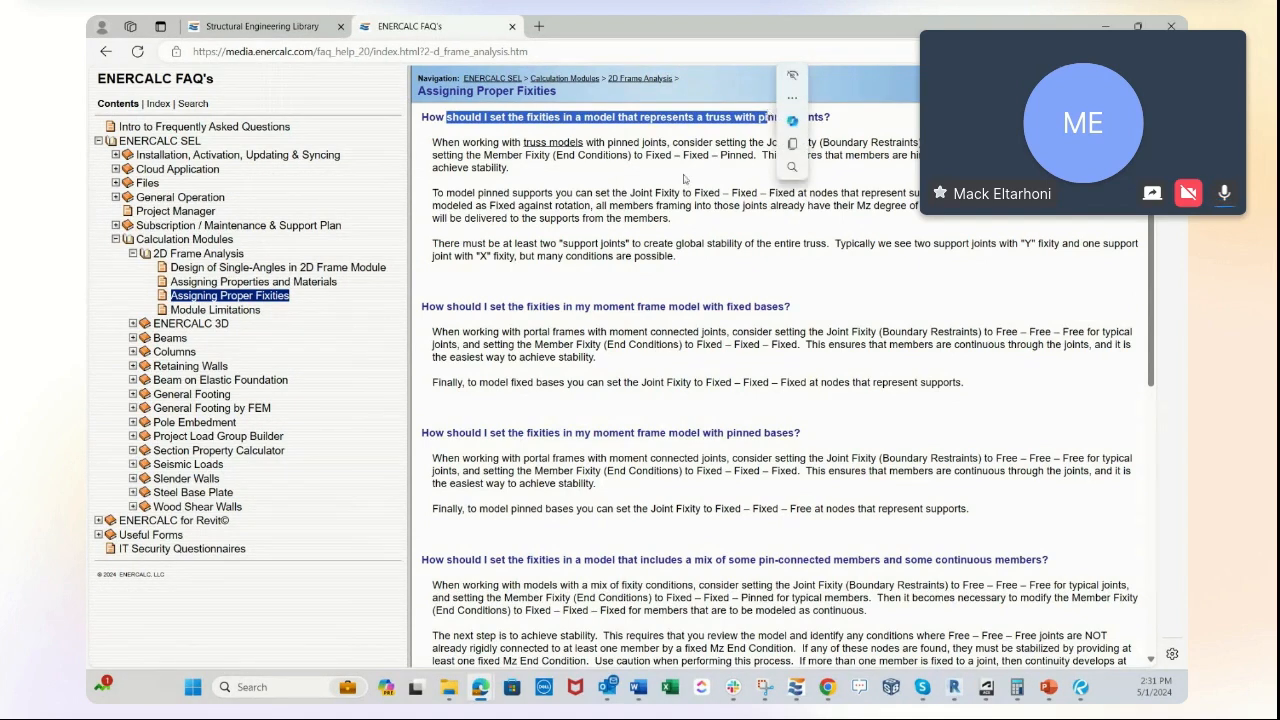
click(563, 299)
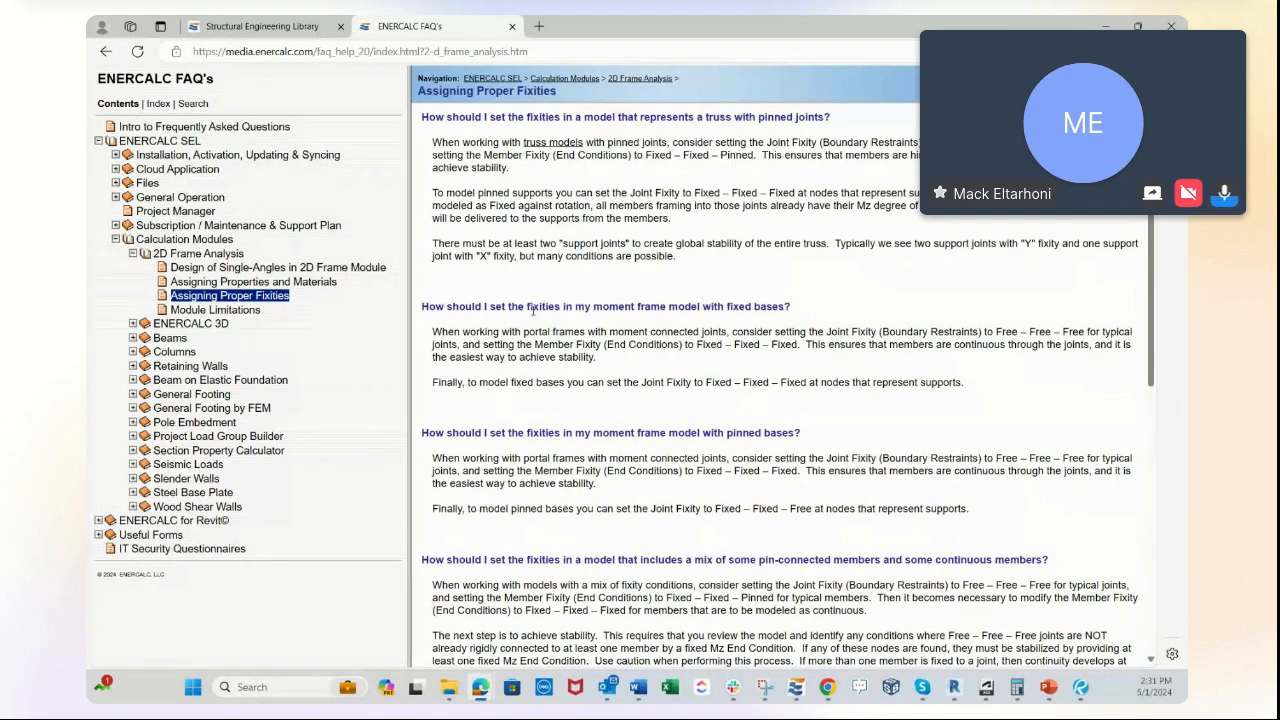
drag(532, 309, 768, 309)
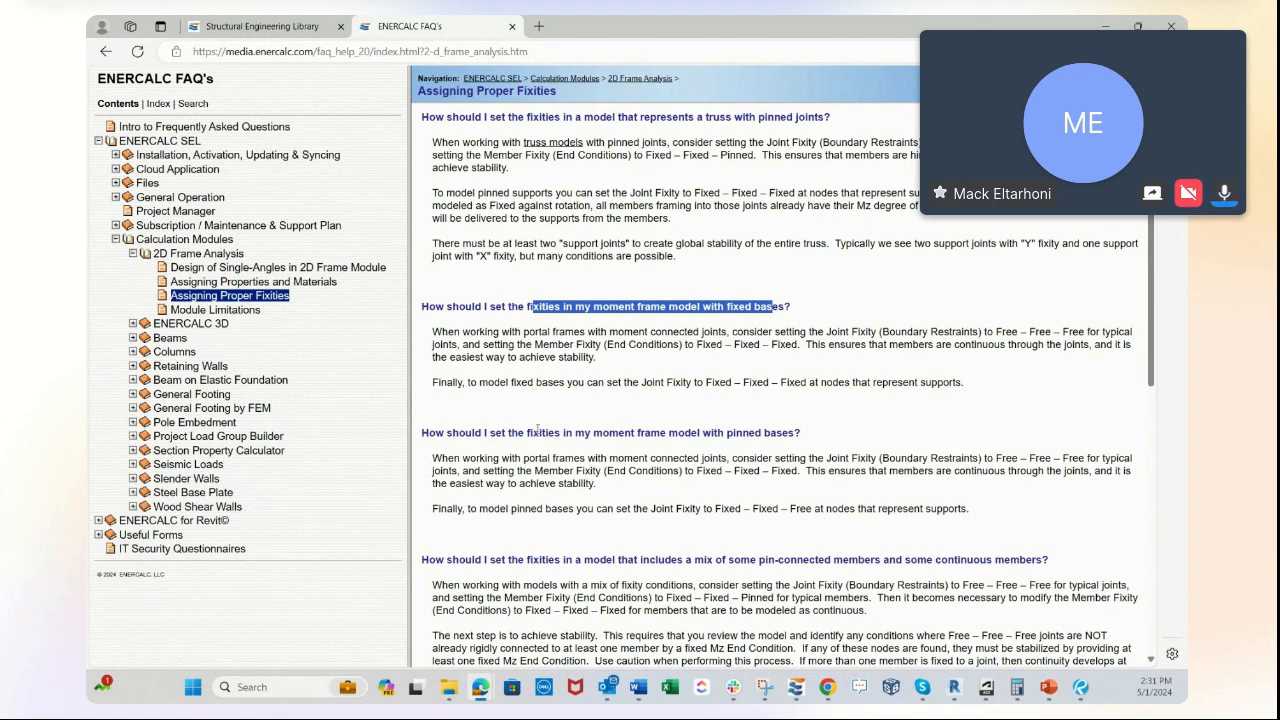
drag(530, 433, 720, 433)
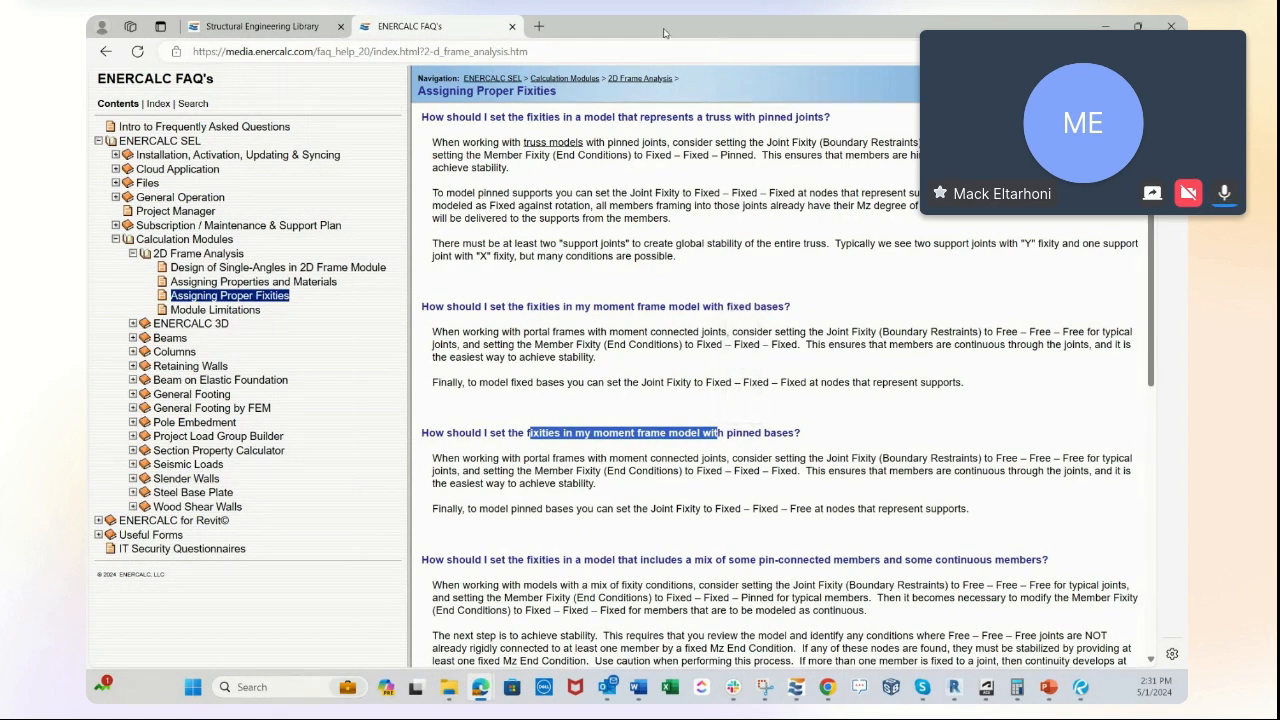
Switch back to ENERCALC, add a 2D Frame calculation to the project and choose the Single Bay 3-Member frame type
key(alt+Tab)
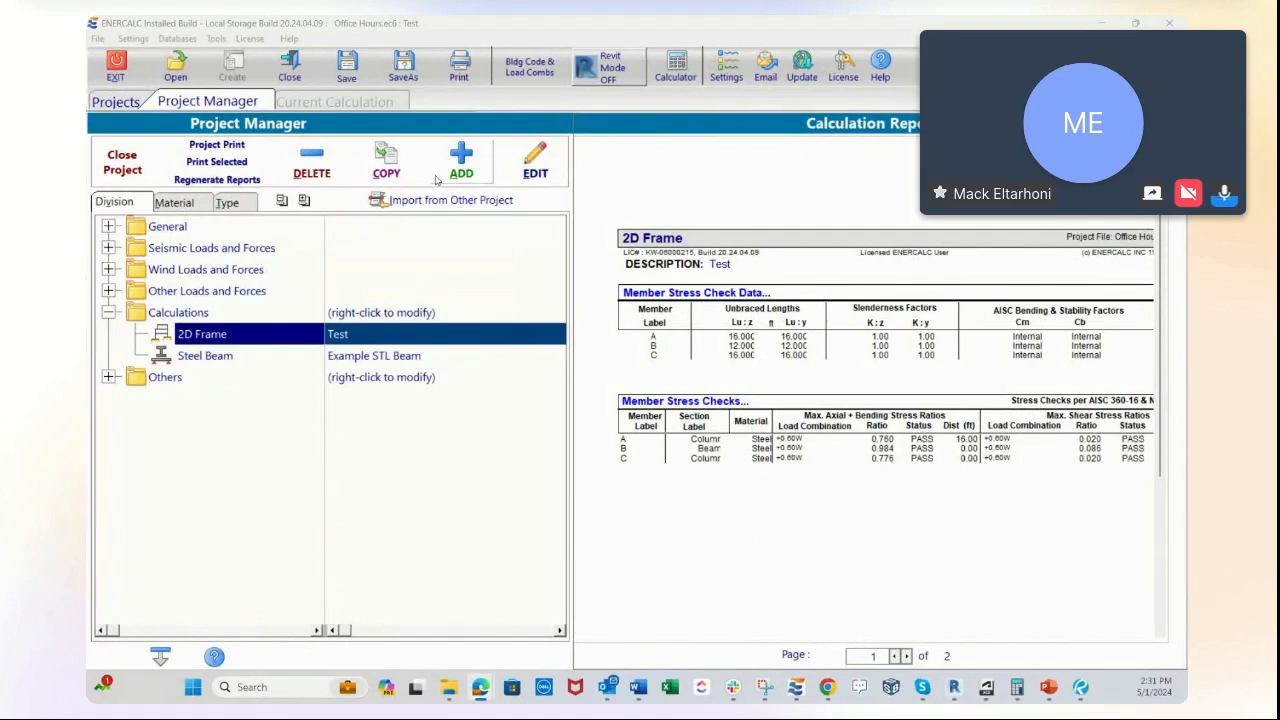
click(459, 163)
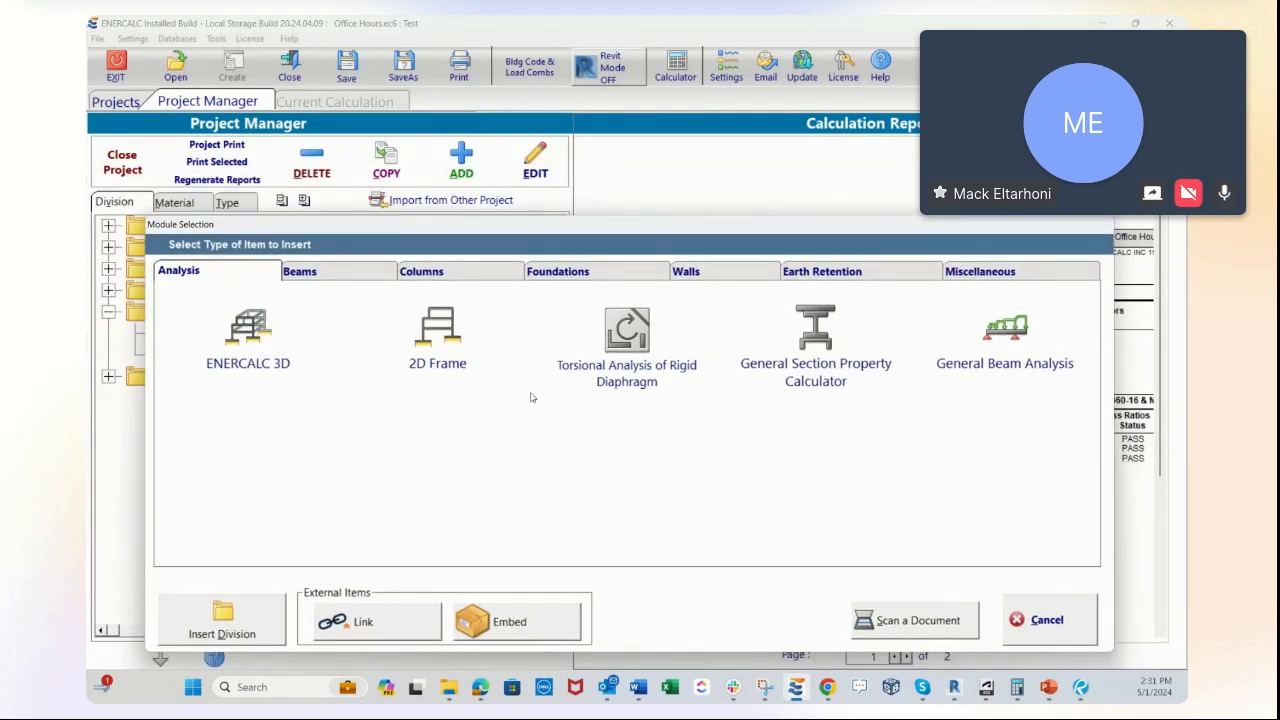
click(449, 342)
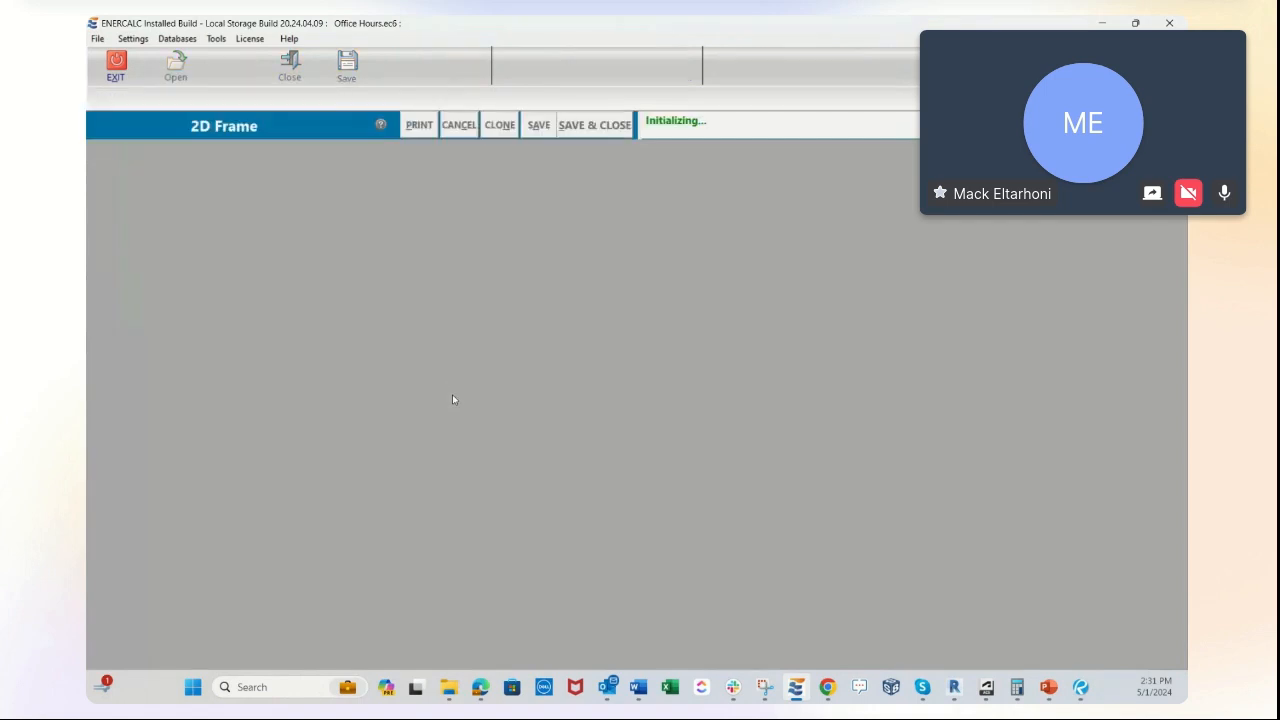
click(598, 377)
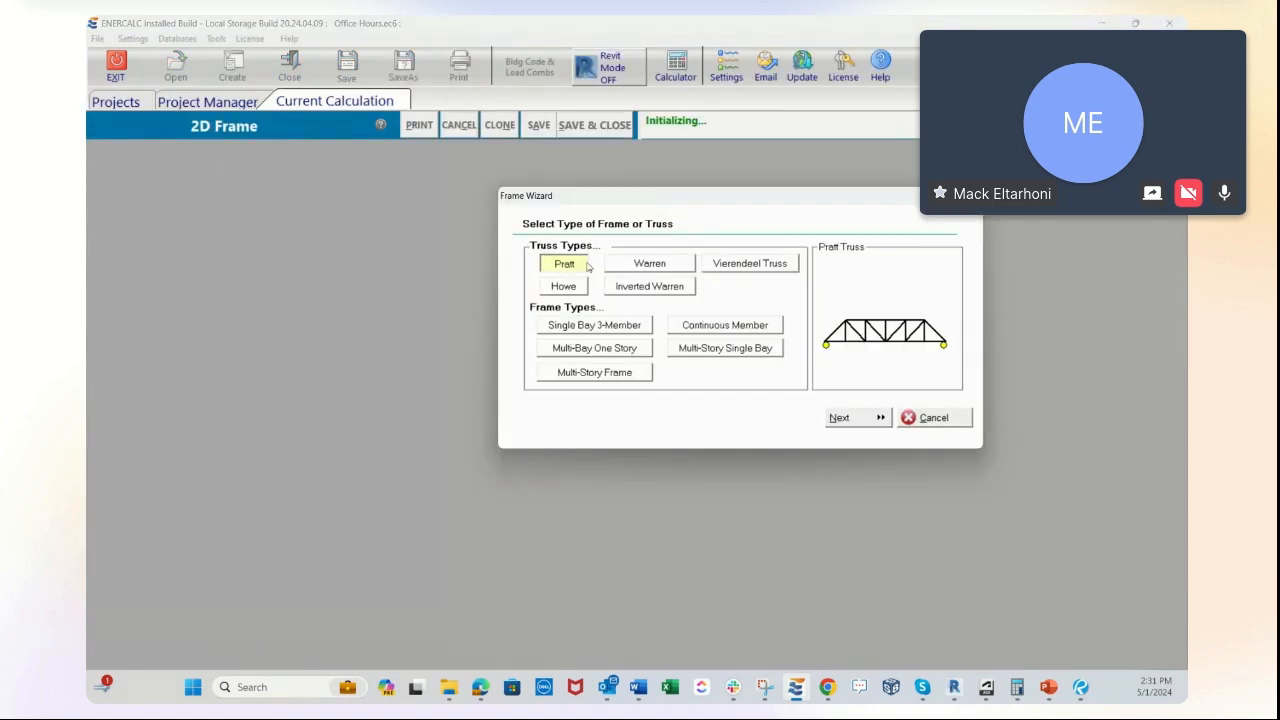
click(649, 264)
click(636, 289)
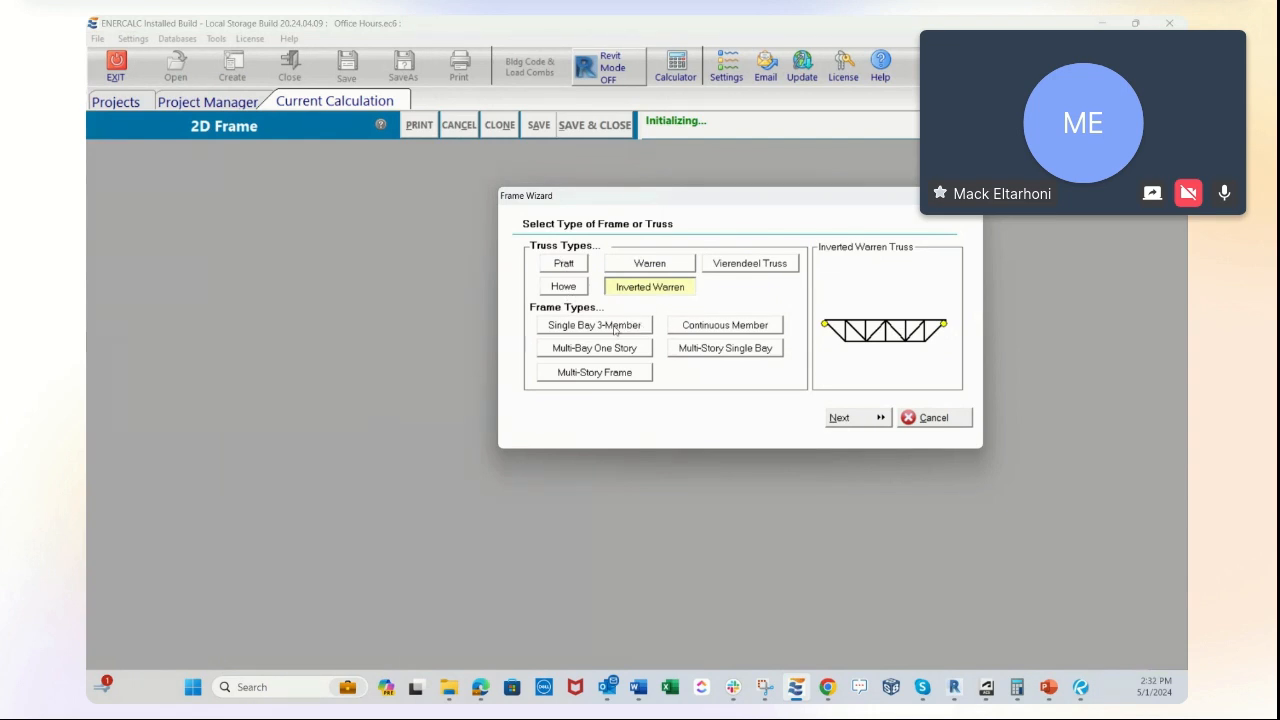
click(616, 331)
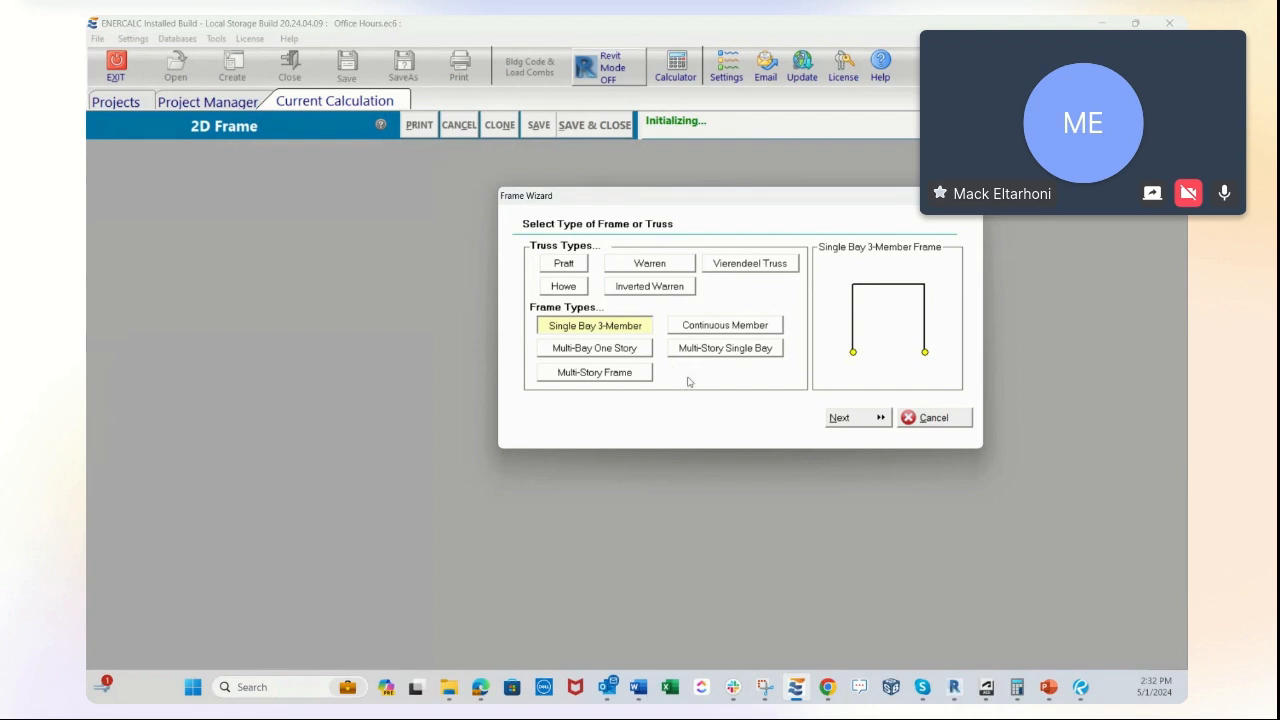
drag(643, 198, 603, 187)
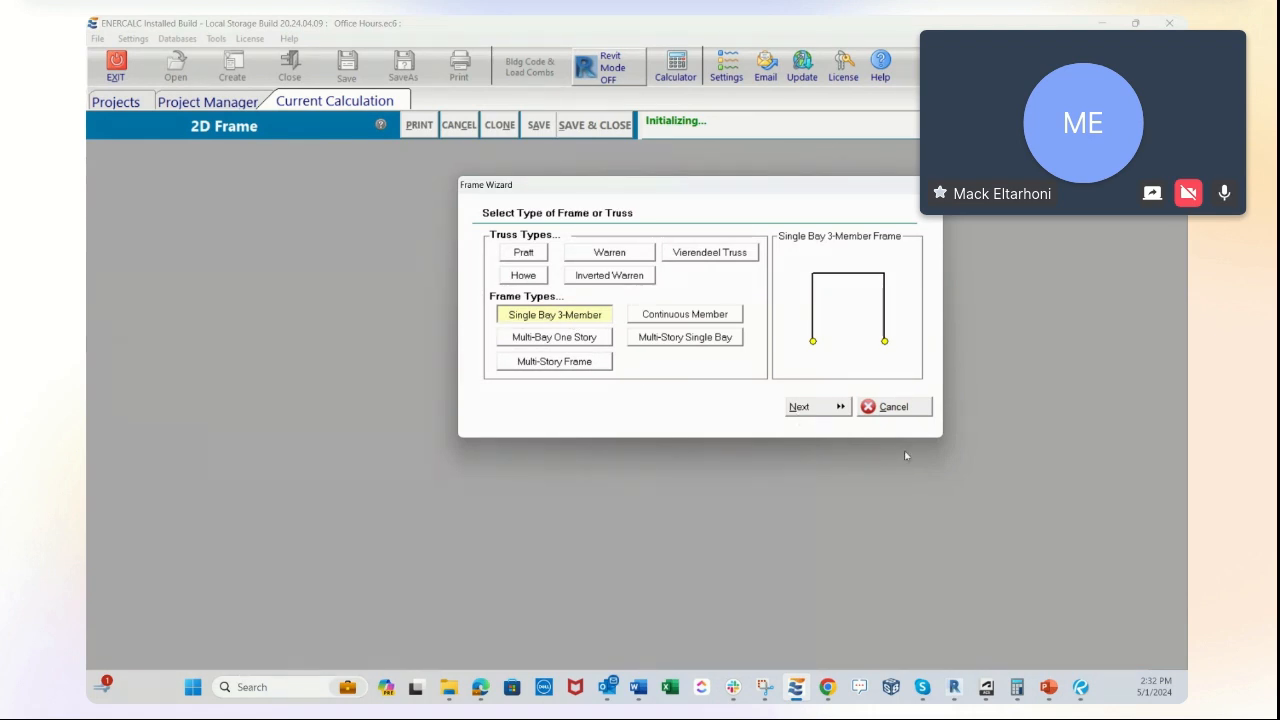
click(800, 407)
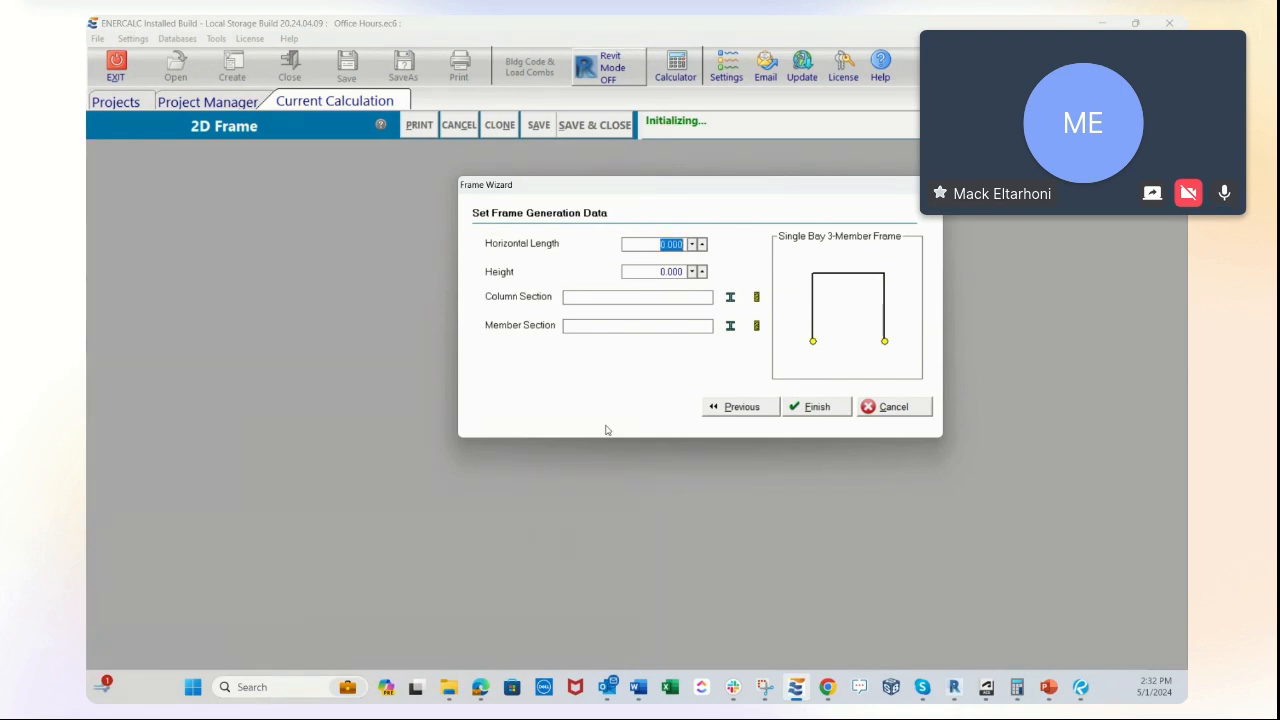
Set the frame's horizontal length and height to 6 ft and assign the HSS4x4x1/4 section to the columns
text(6)
key(Tab)
text(6)
click(730, 297)
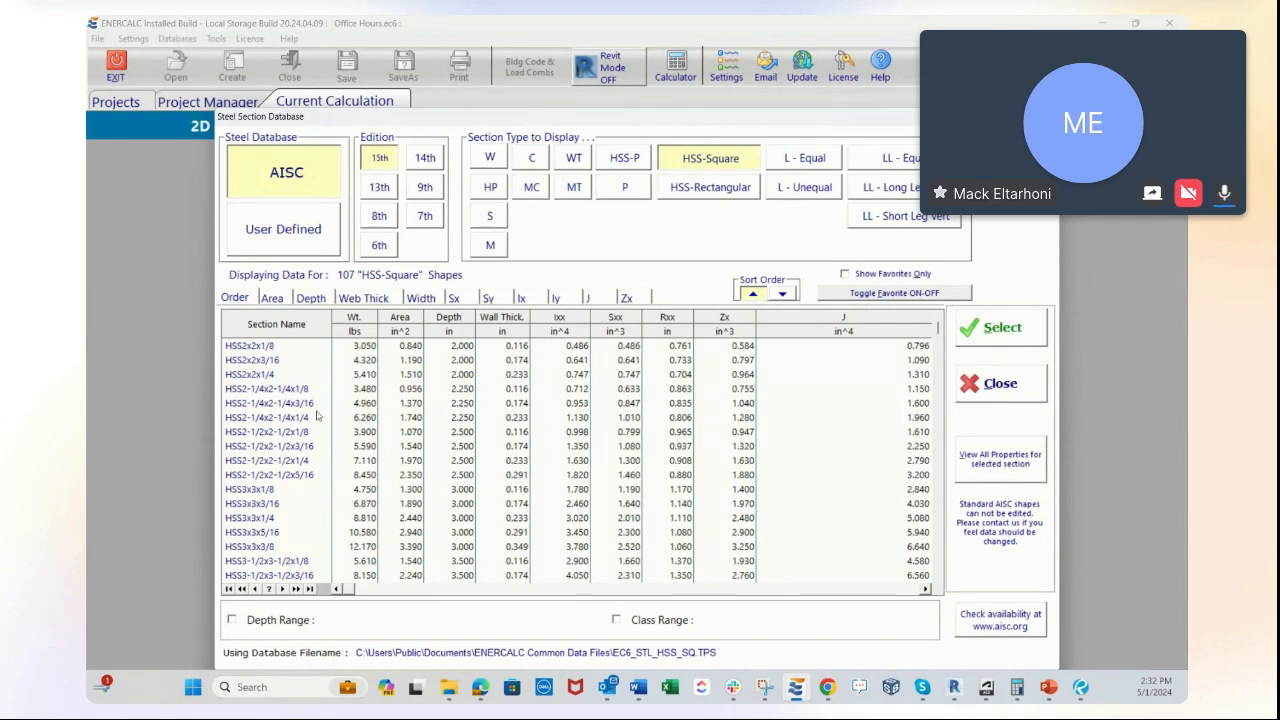
scroll(316, 414, down, 4)
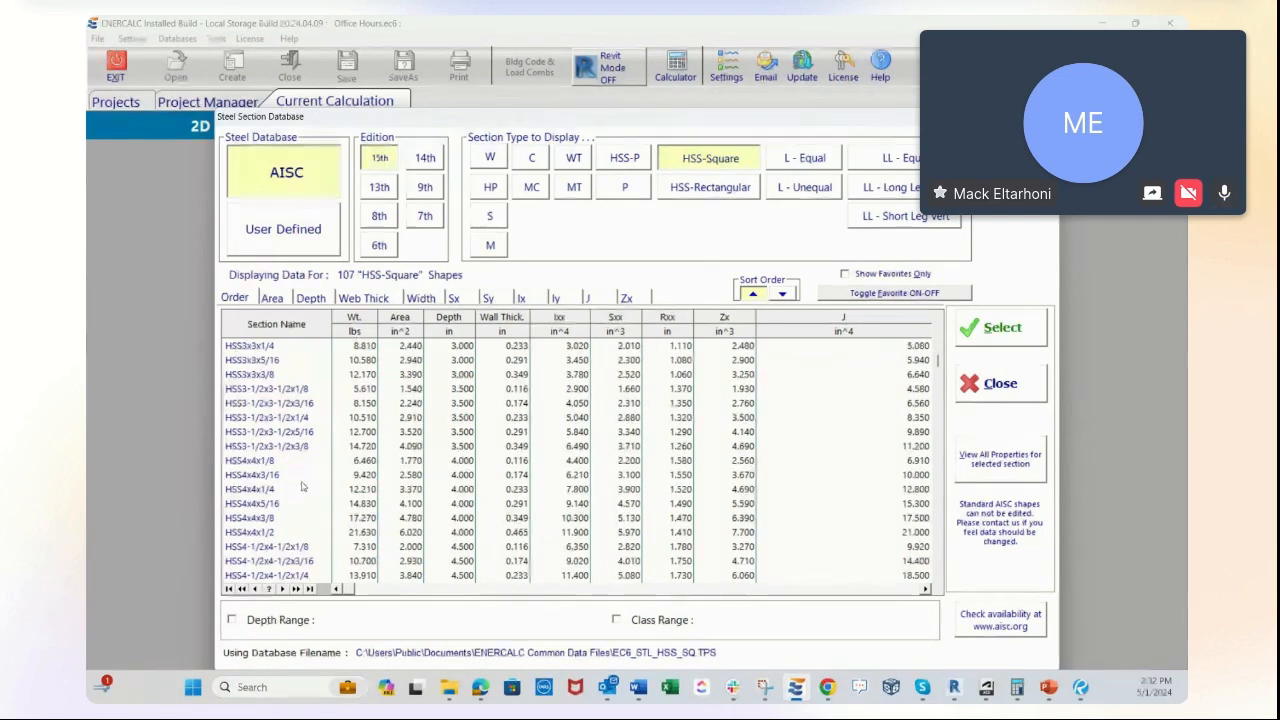
click(288, 489)
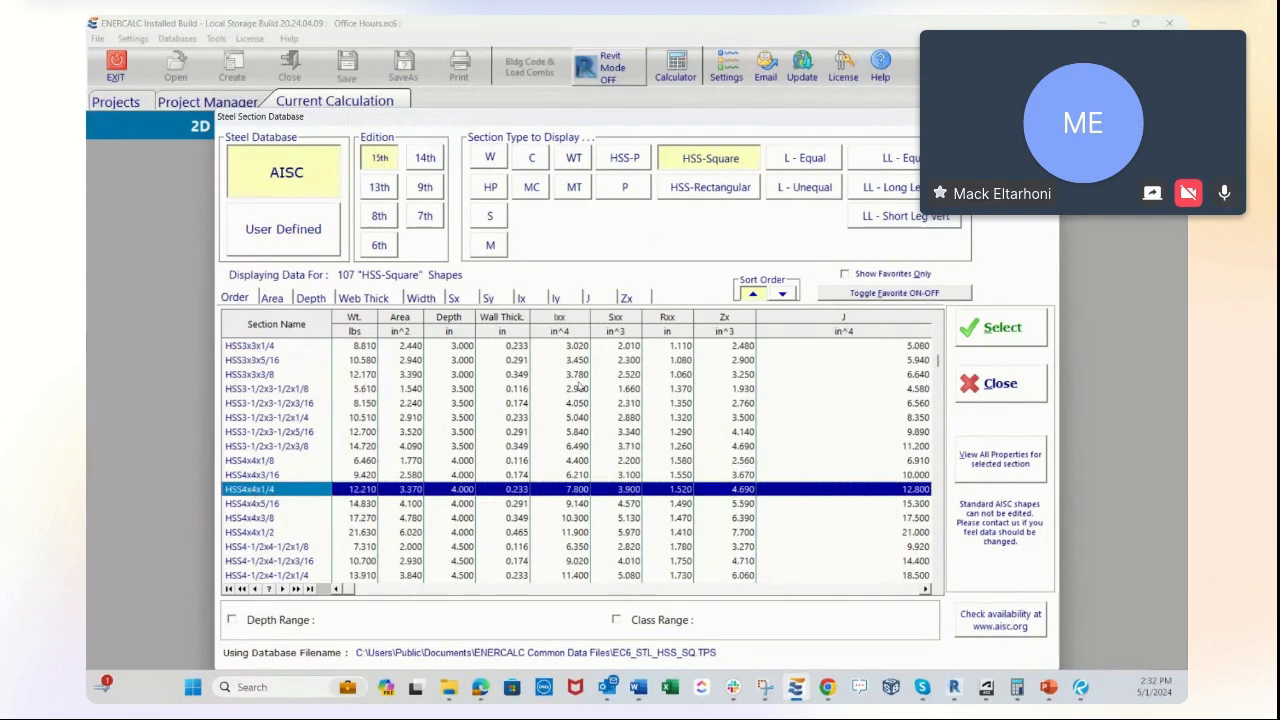
click(983, 334)
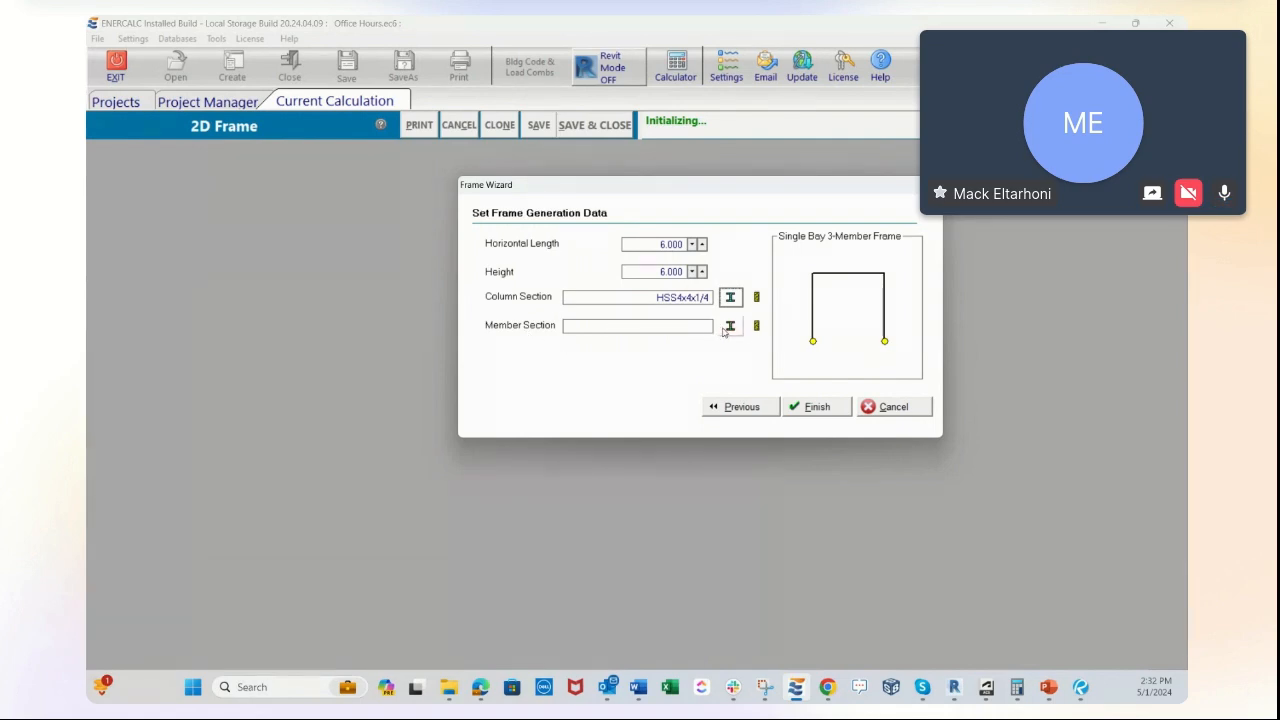
Assign the W4x13 section to the frame's horizontal member and generate the frame
click(730, 326)
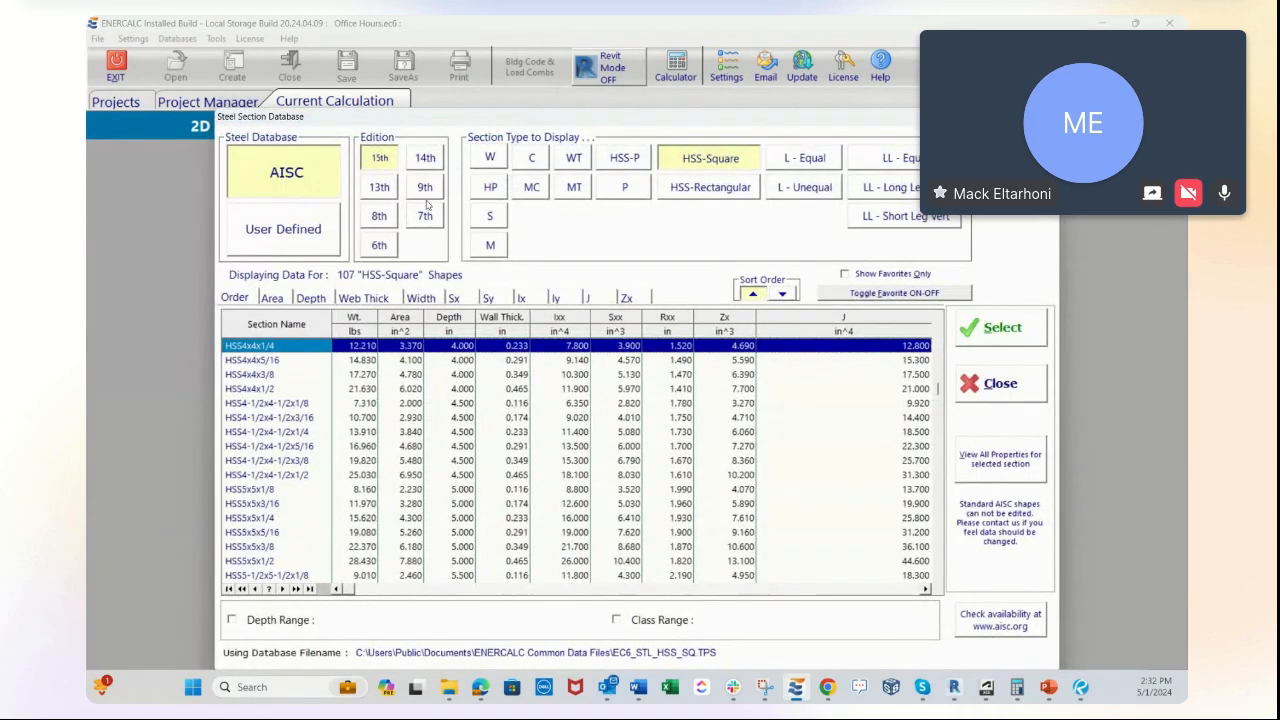
click(490, 160)
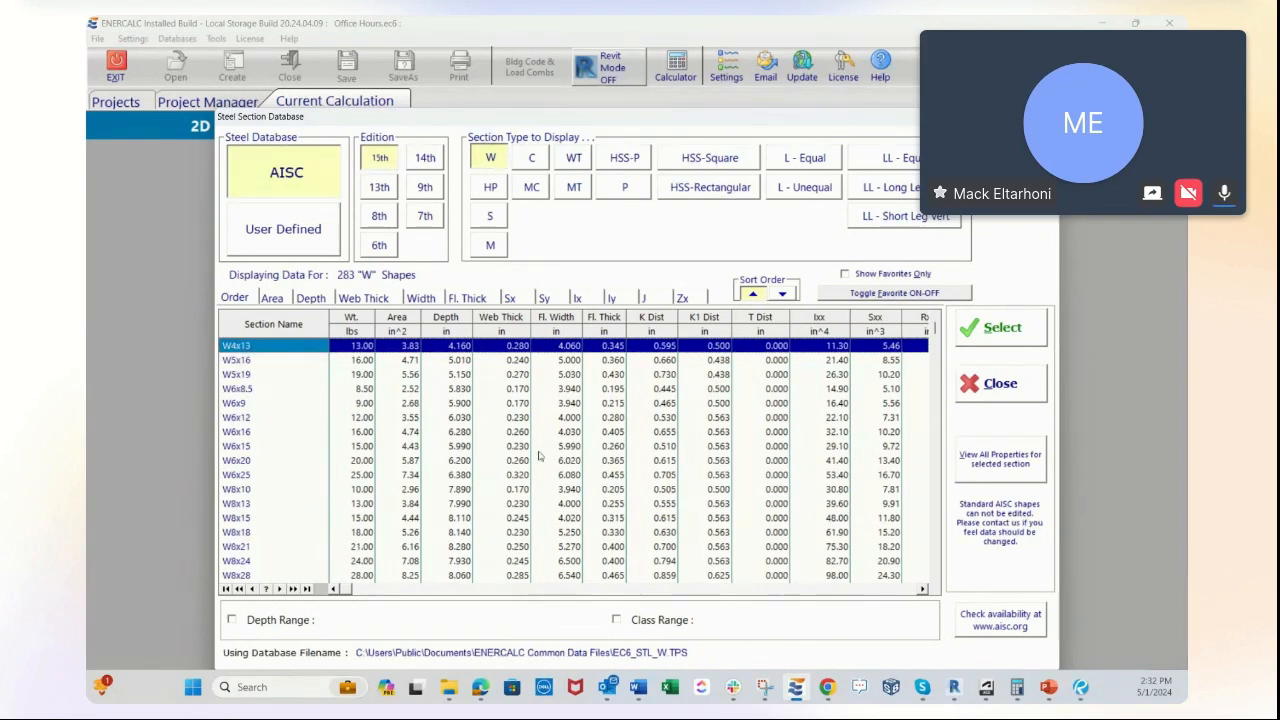
click(1000, 338)
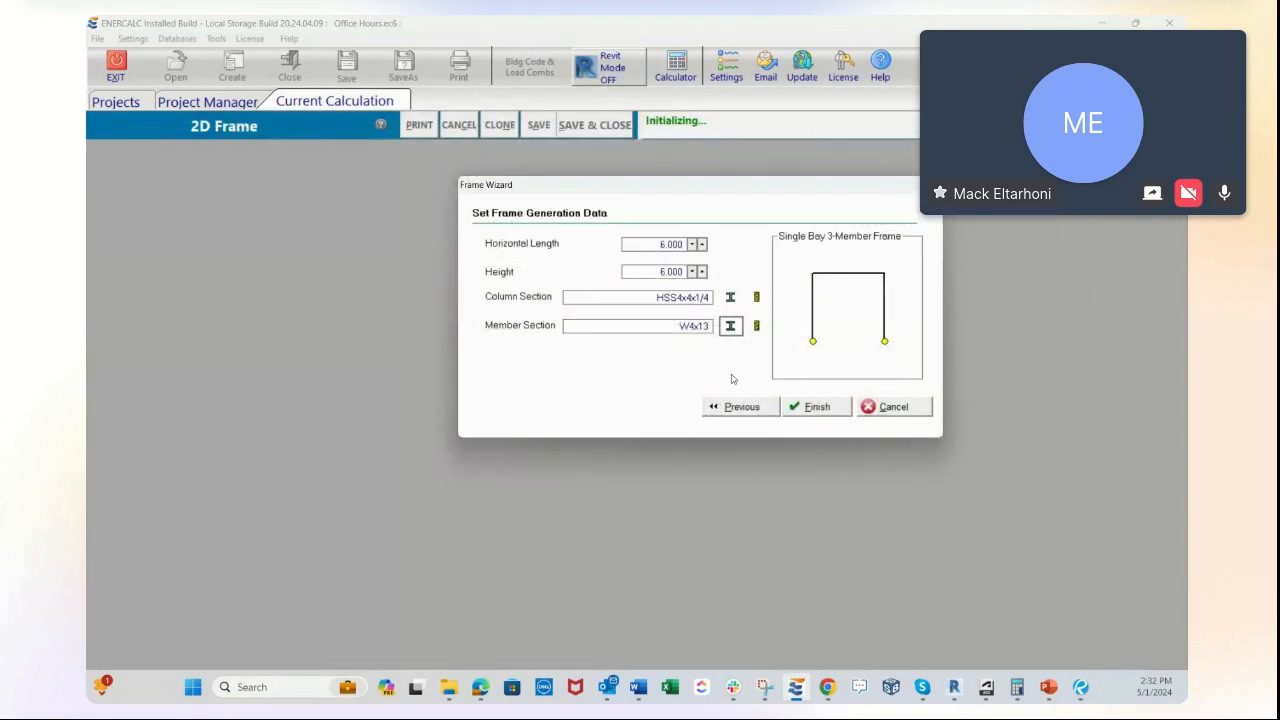
click(812, 407)
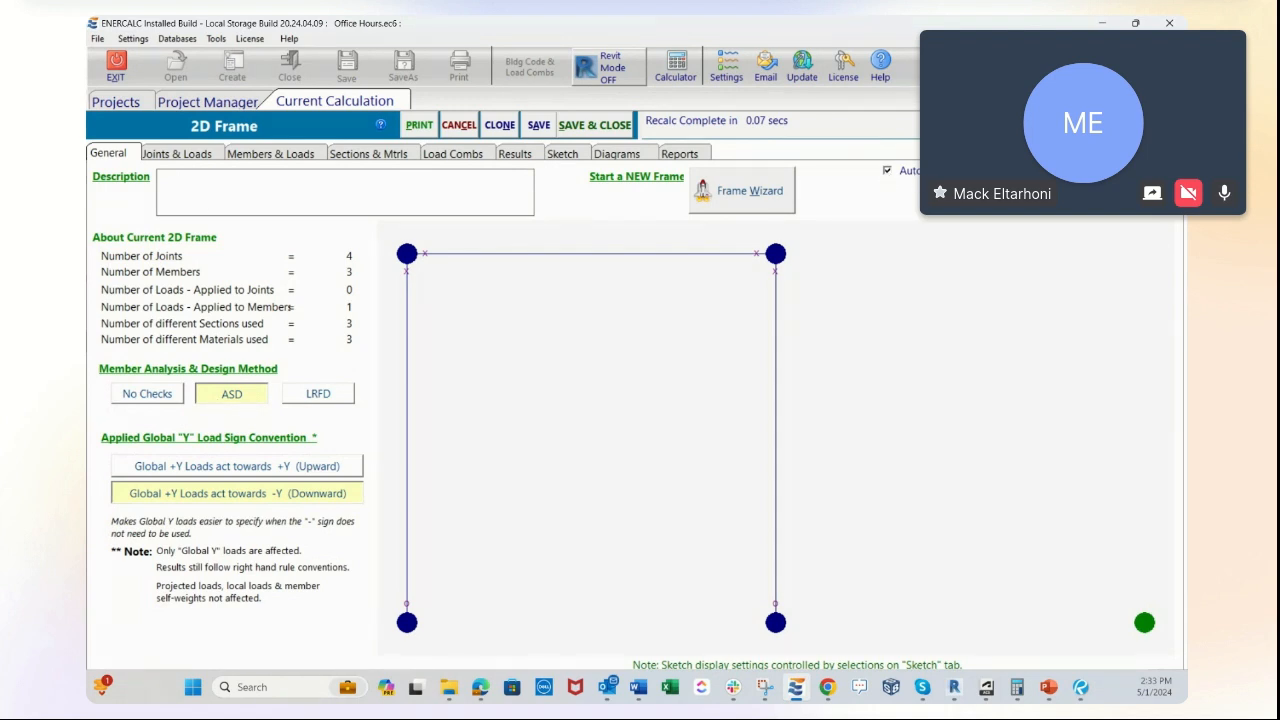
Review the generated frame's general data, joint locations and boundary restraints alongside the full frame sketch
click(888, 172)
click(888, 172)
click(176, 154)
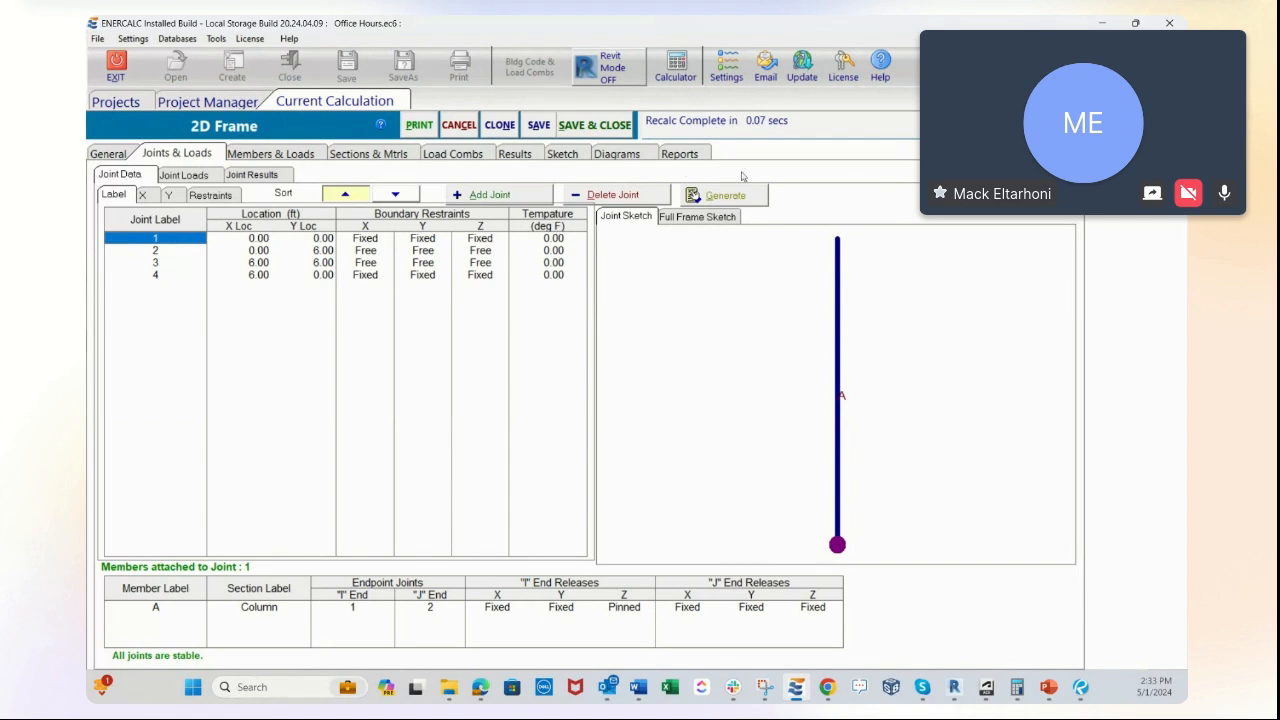
click(700, 217)
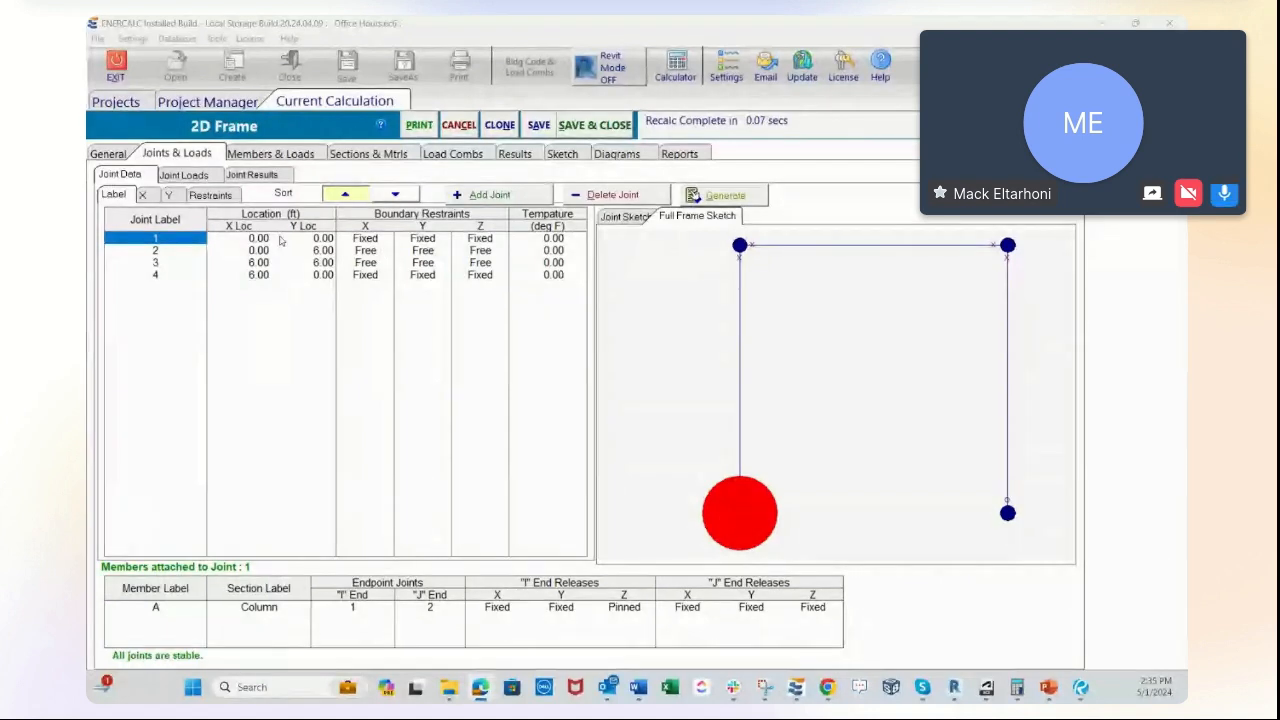
click(115, 154)
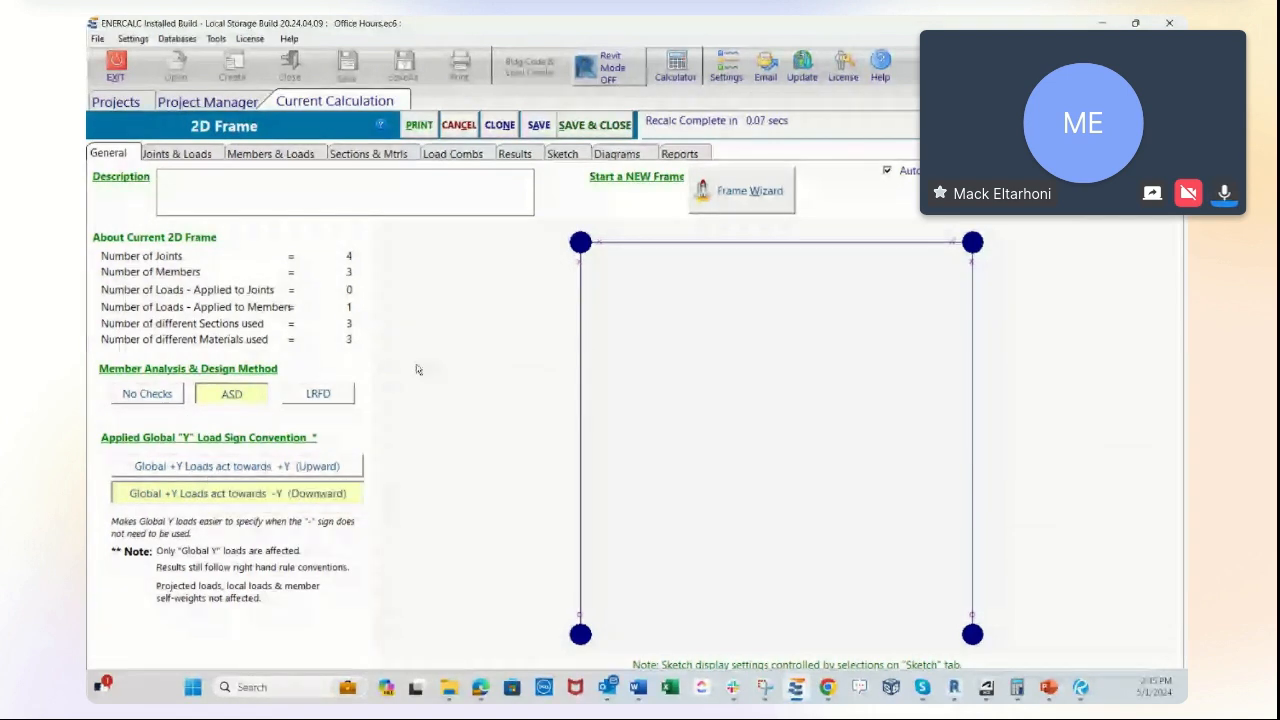
click(168, 156)
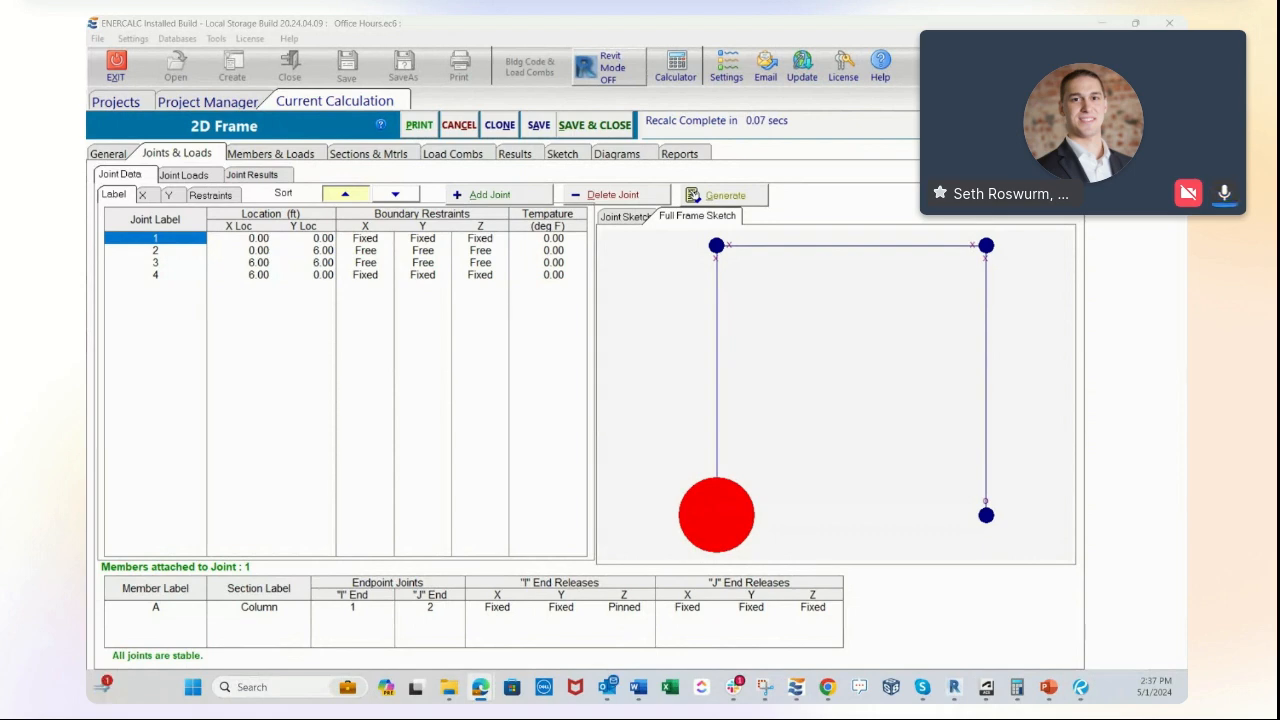
Switch to the Sessions meeting in the browser and check the microphone and speaker choices in its audio settings
drag(1279, 285, 482, 20)
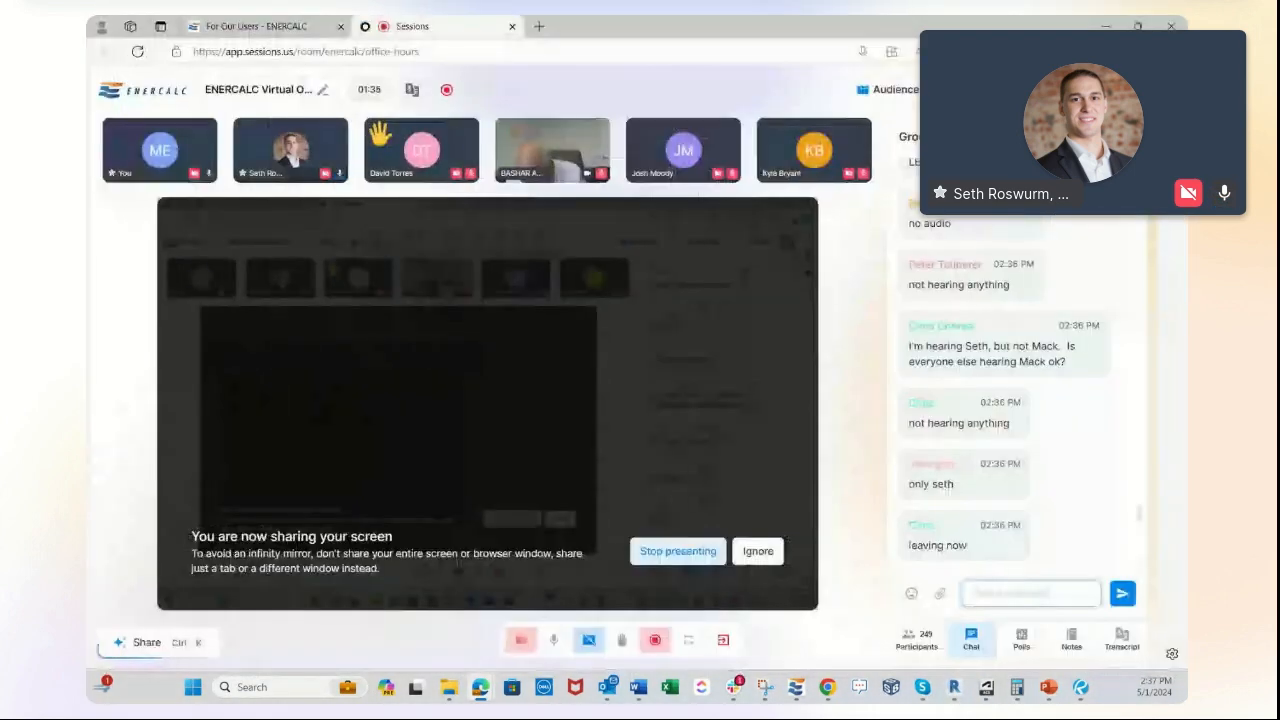
click(1003, 90)
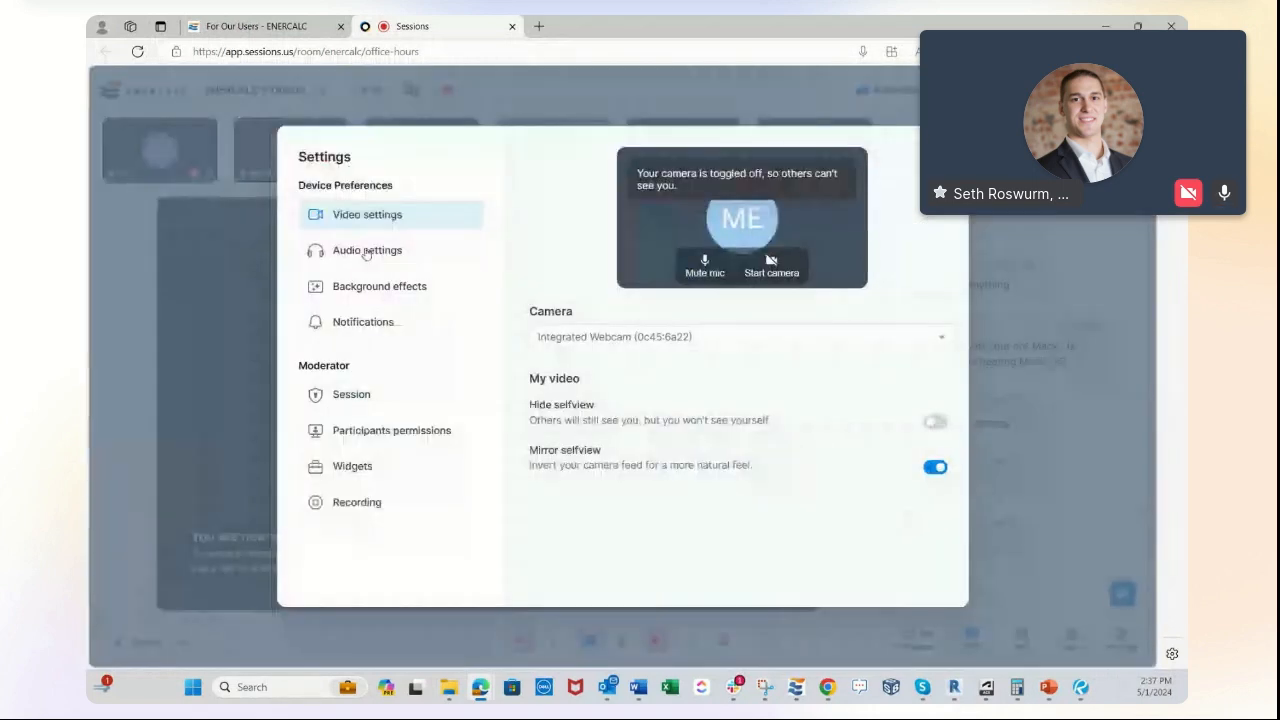
click(367, 251)
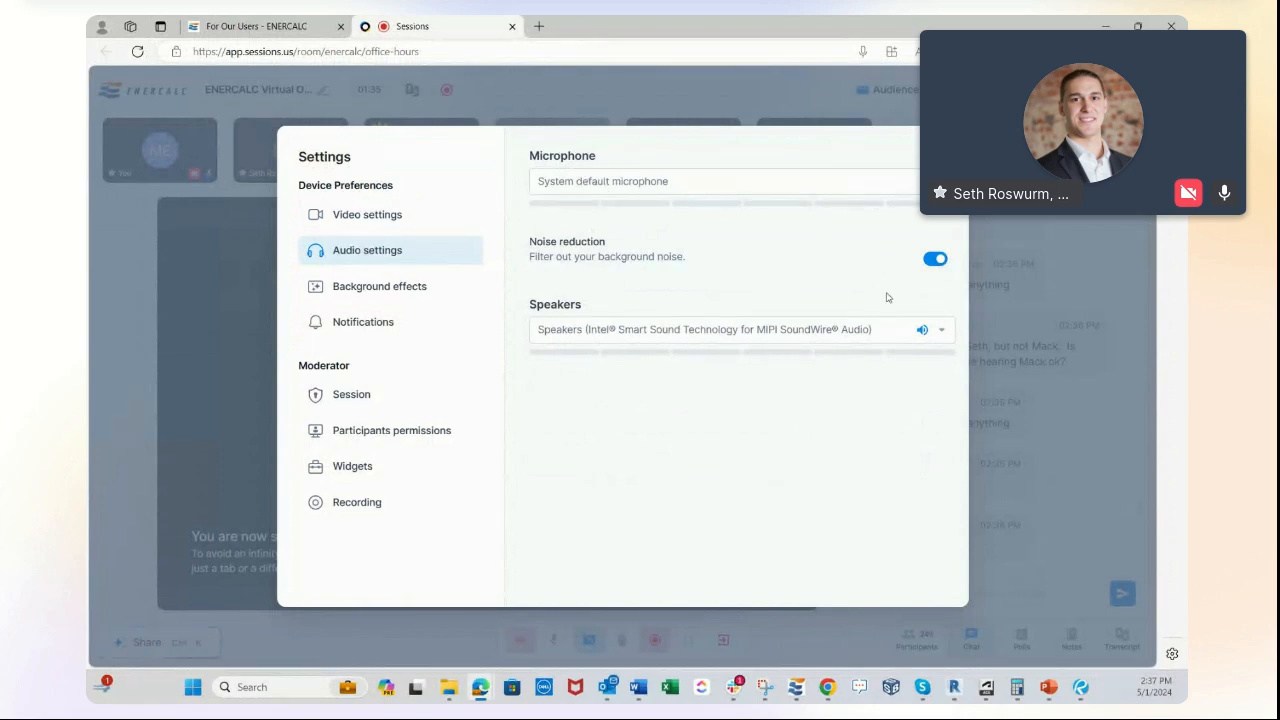
click(940, 333)
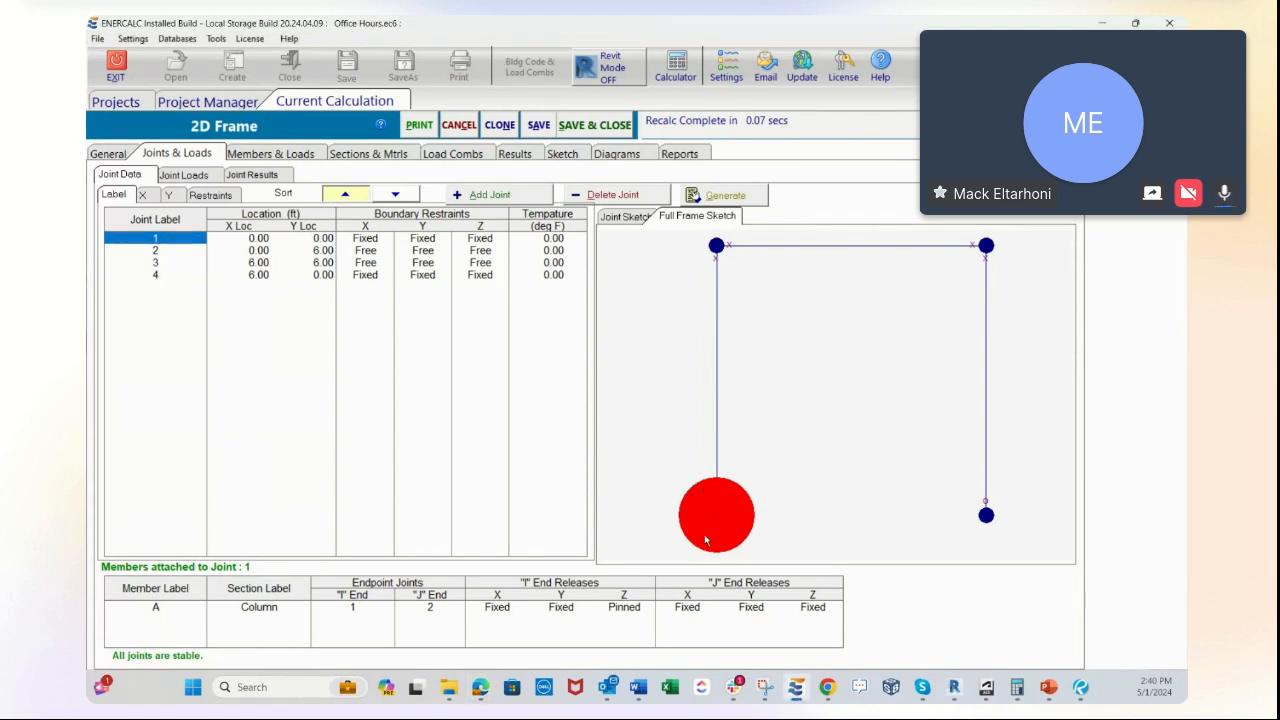
Examine the boundary restraints and attached members at joint 4 and at upper joints 2 and 3
click(160, 275)
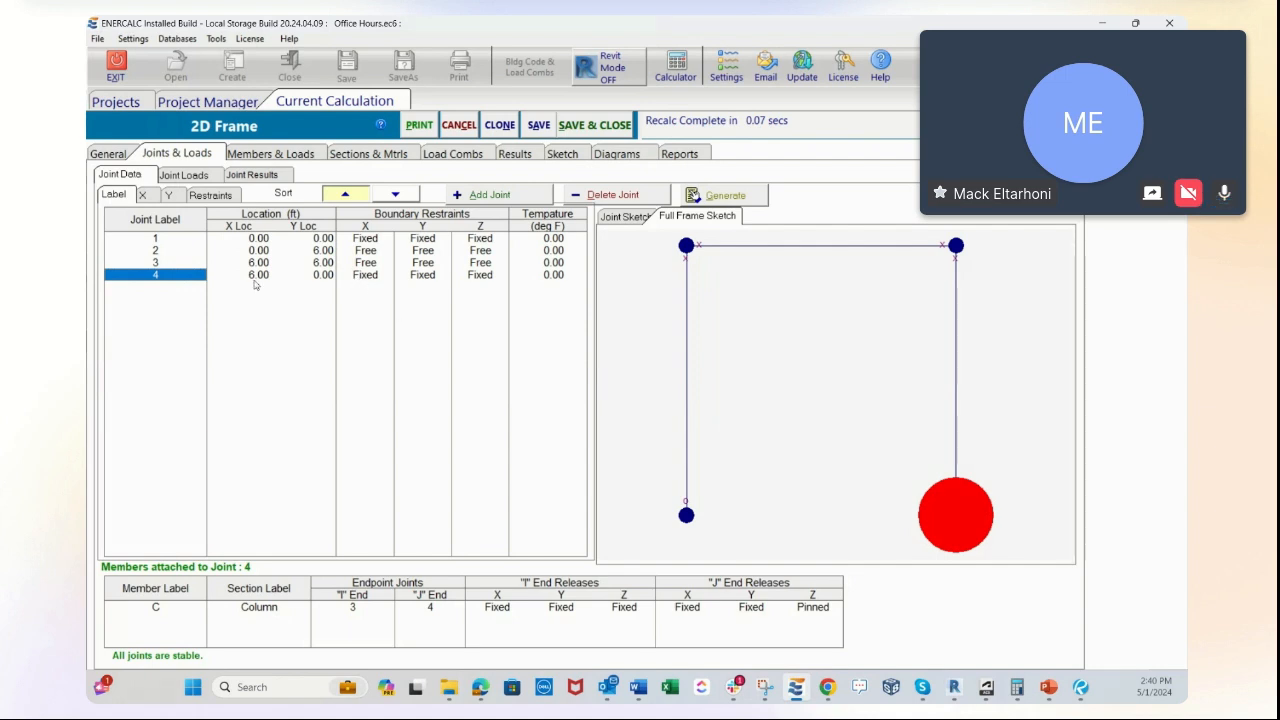
click(172, 257)
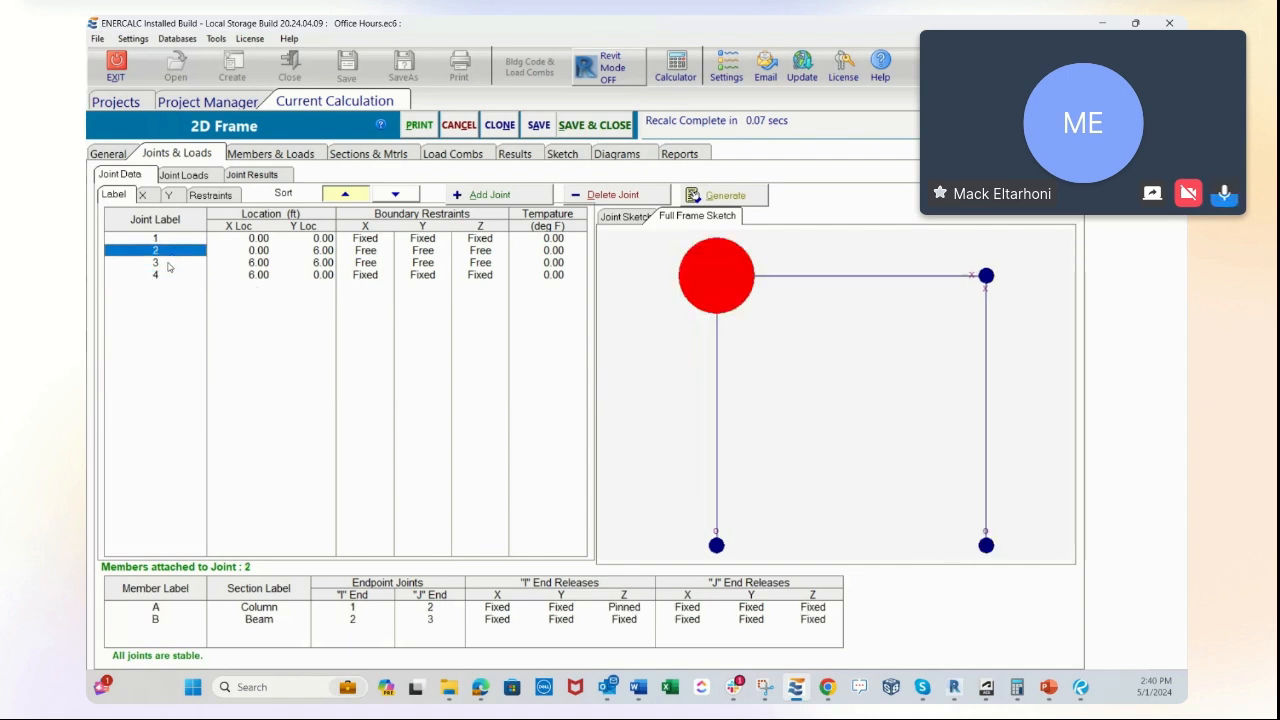
click(170, 264)
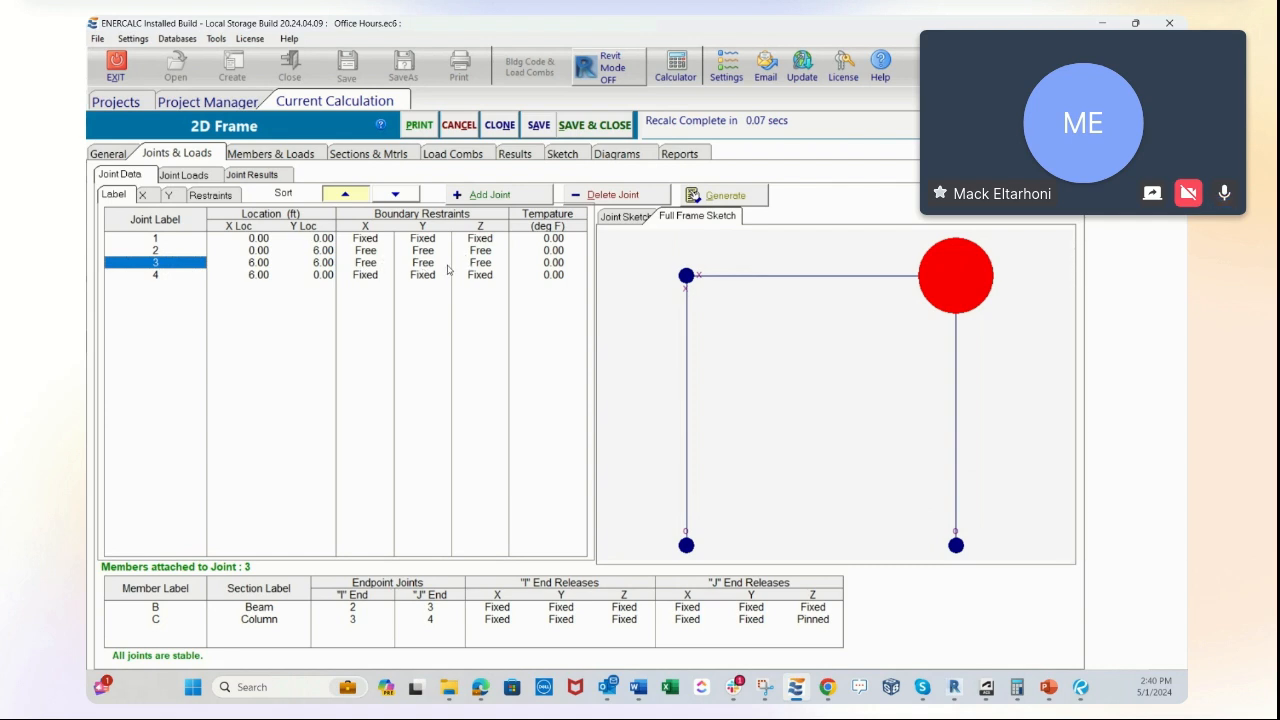
Add a joint load at joint 2 with a wind magnitude of 2.5 k
click(195, 182)
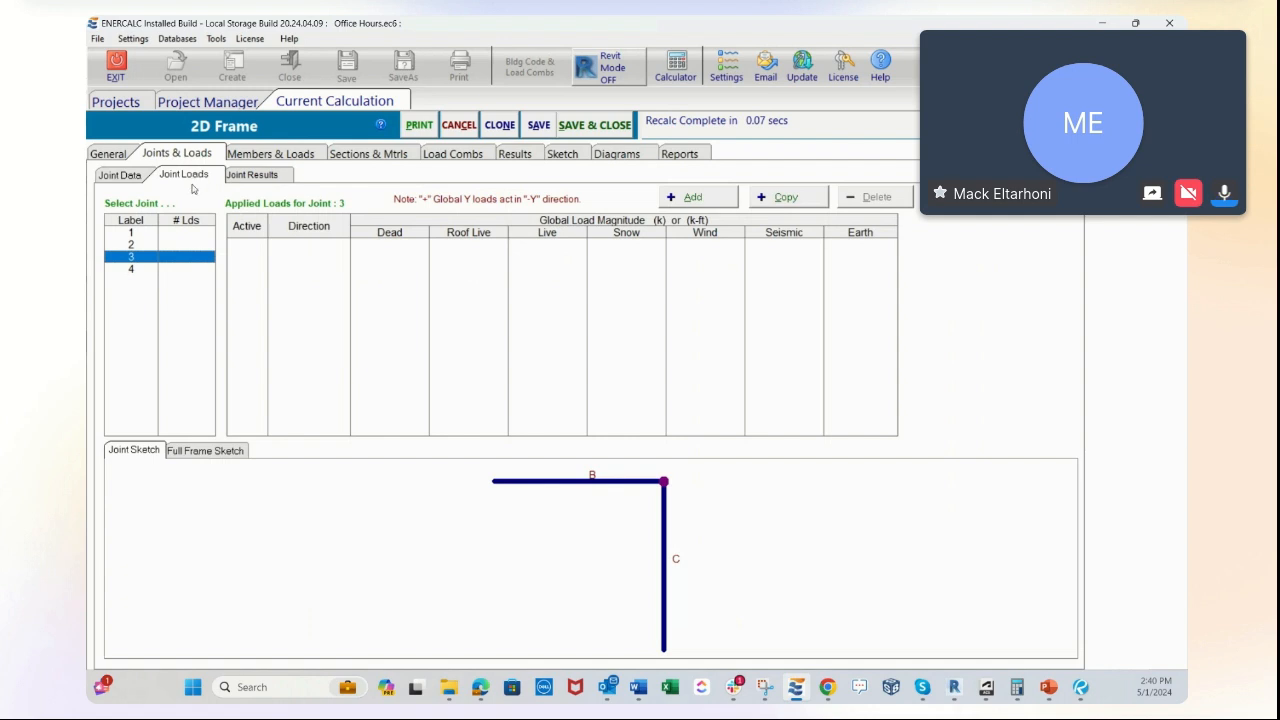
click(135, 249)
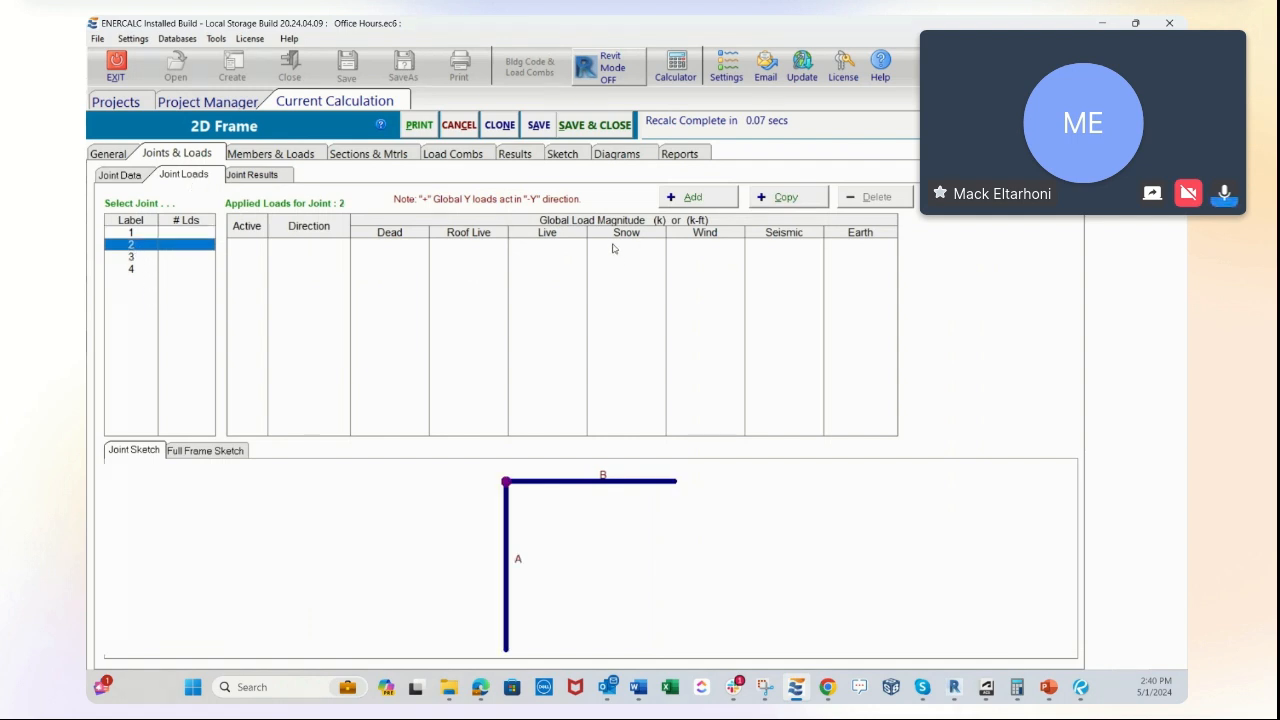
click(690, 199)
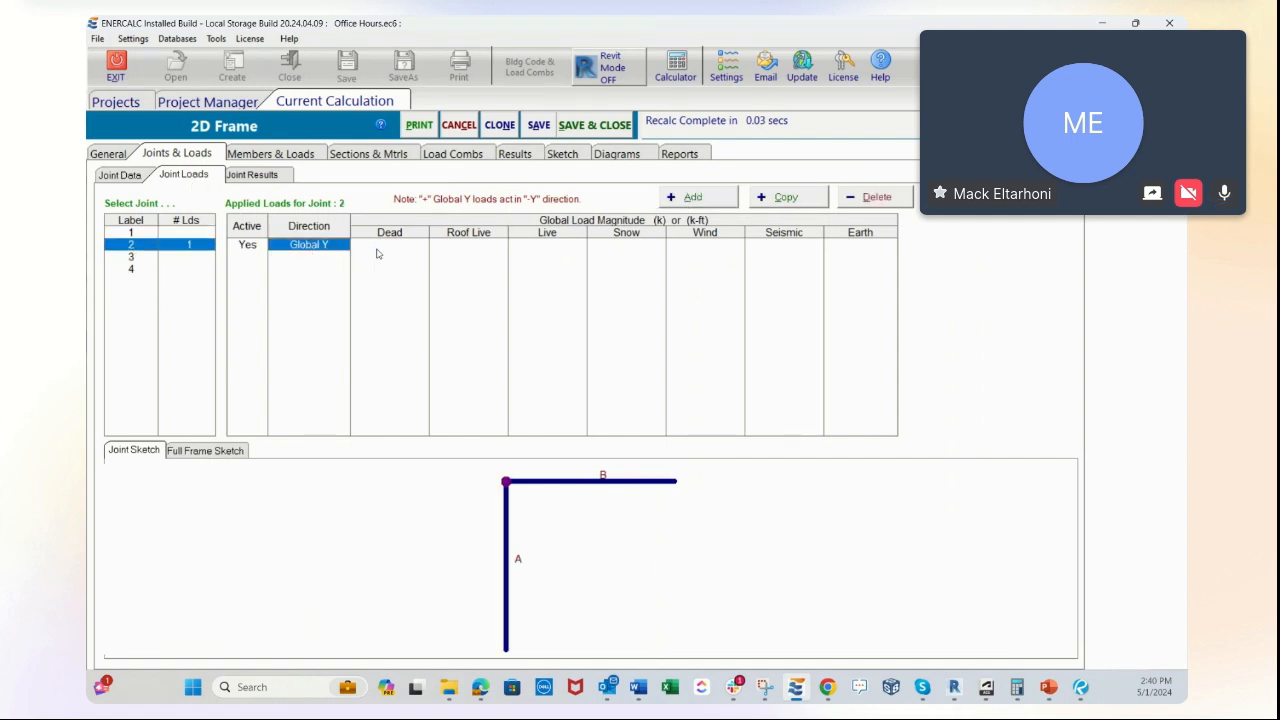
click(679, 246)
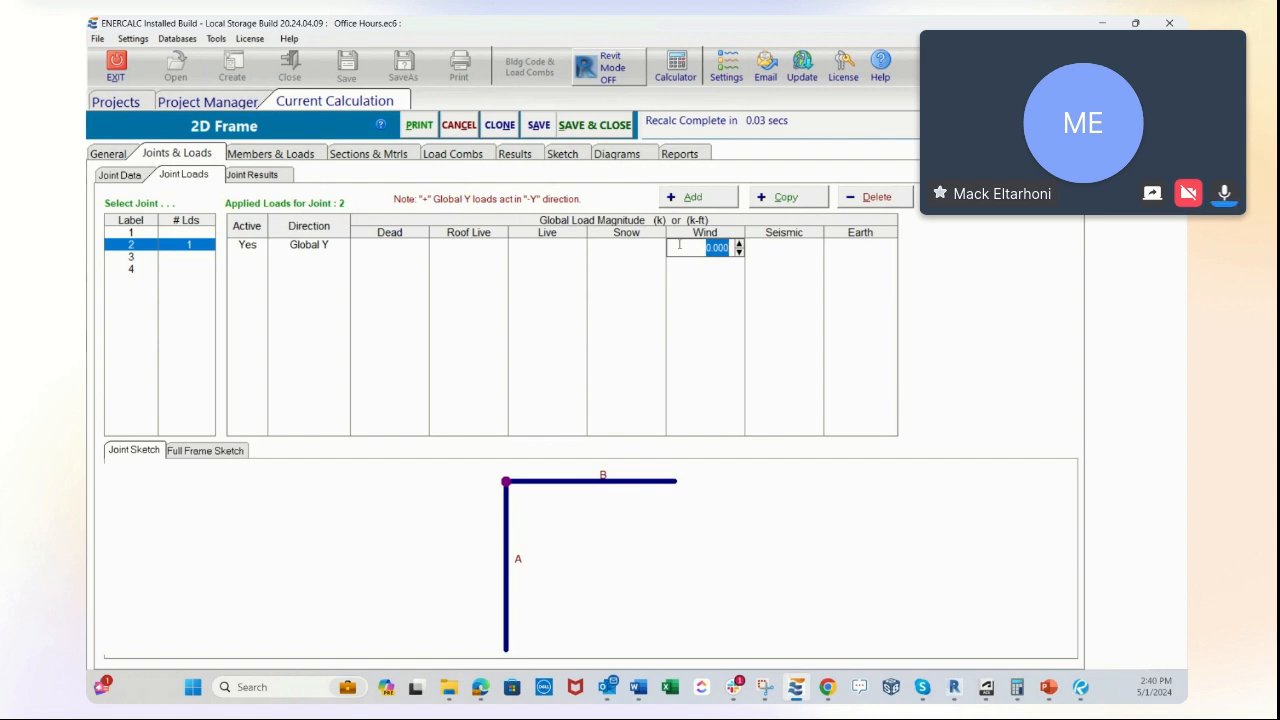
text(2.5)
key(Return)
Change the direction of joint 2's wind load to Global X
click(300, 249)
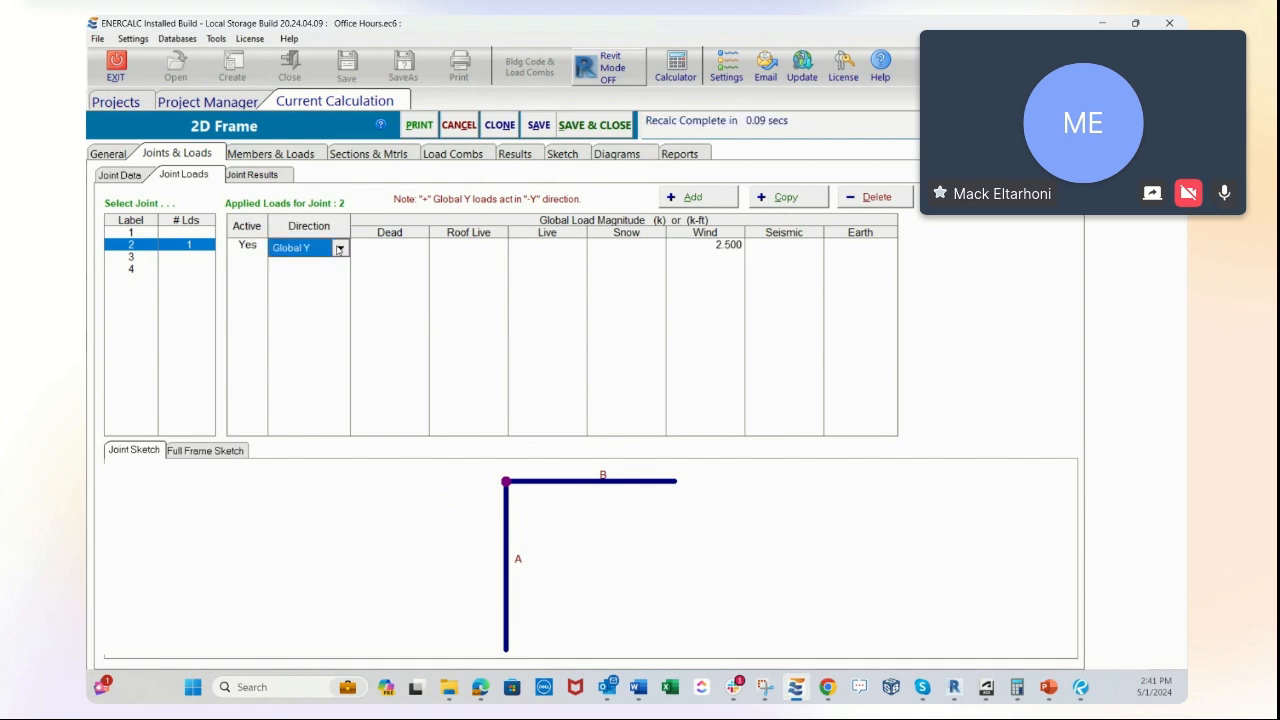
click(300, 249)
click(296, 262)
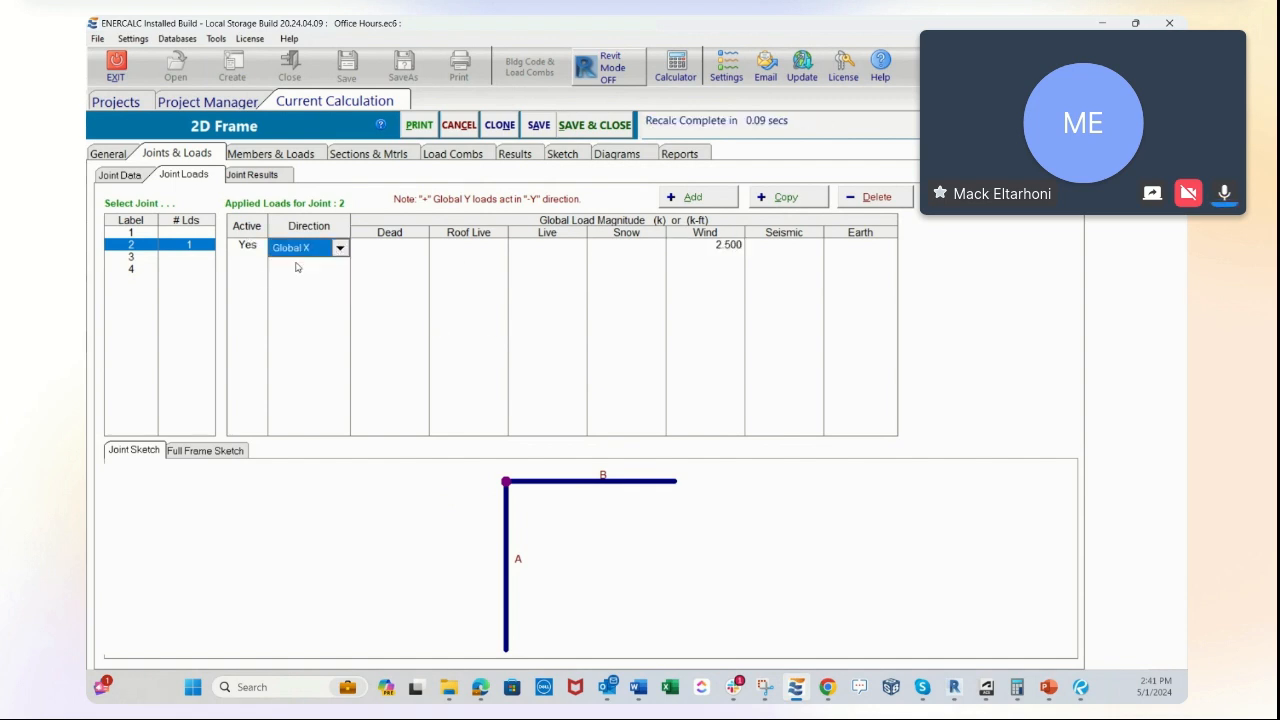
click(401, 249)
click(690, 247)
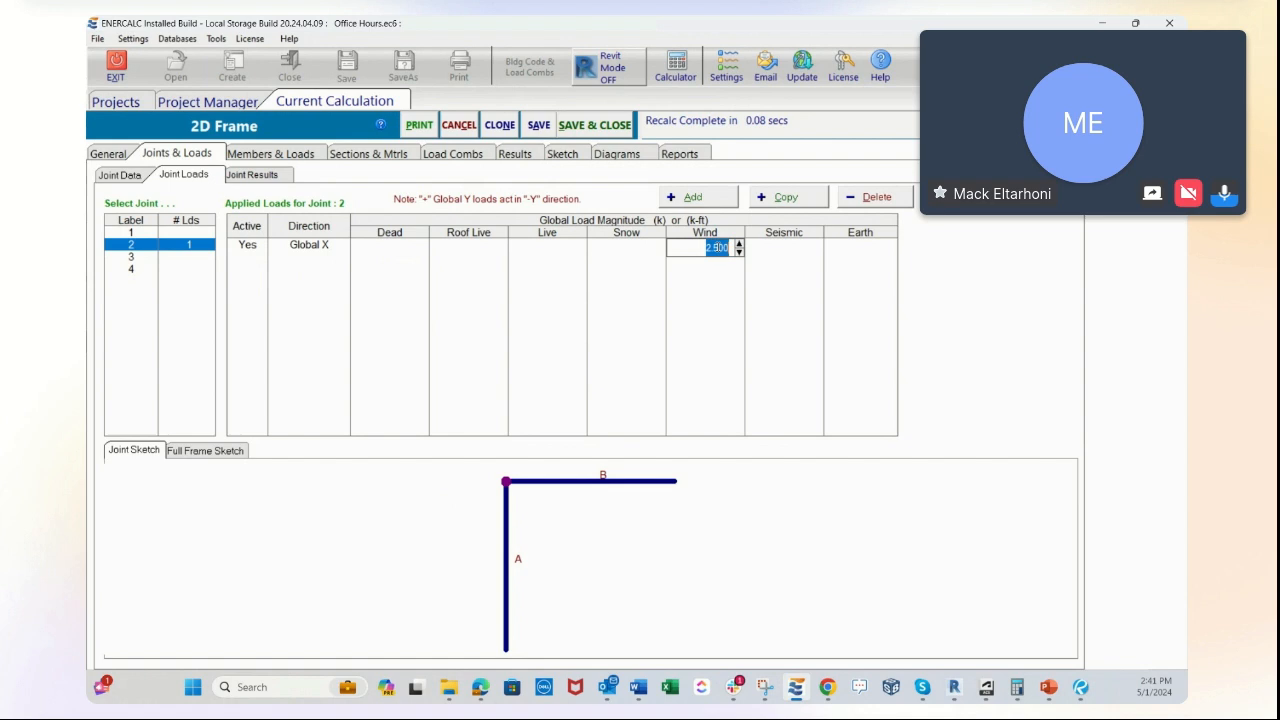
click(716, 298)
Locate joints 3, 4 and 2 on the full frame sketch and check the load applied at joint 2
click(183, 450)
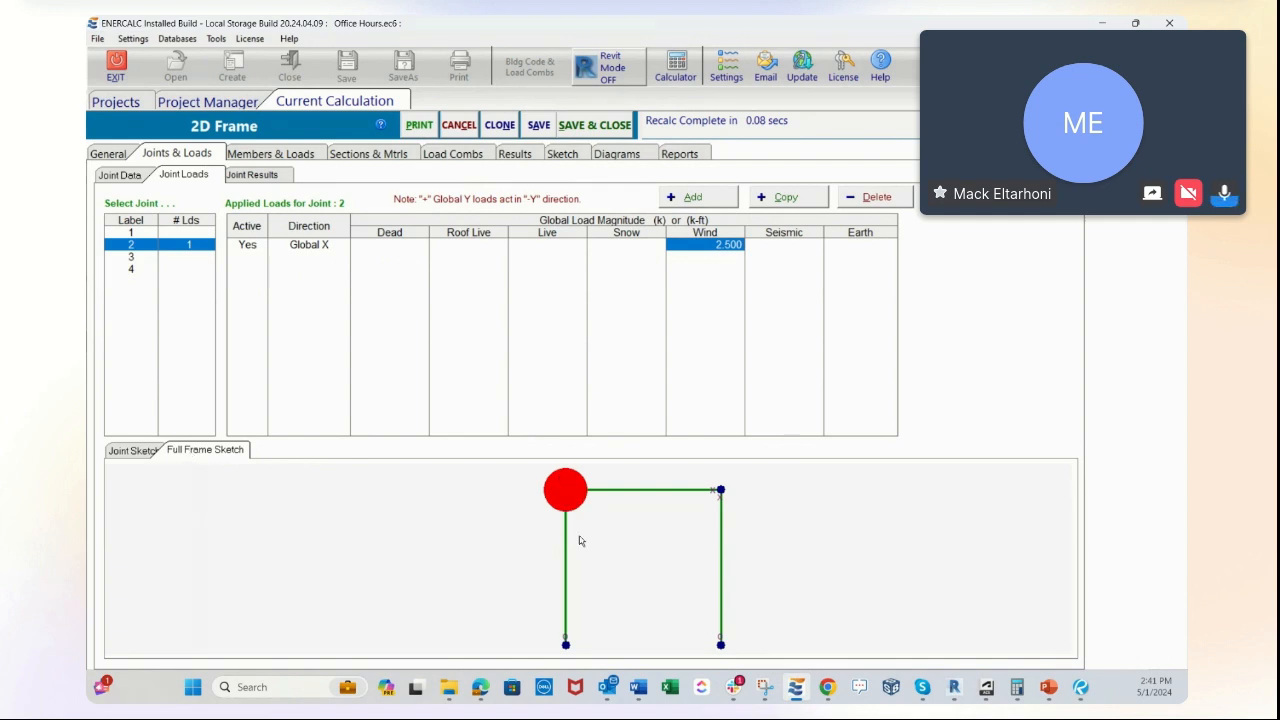
click(131, 257)
click(131, 269)
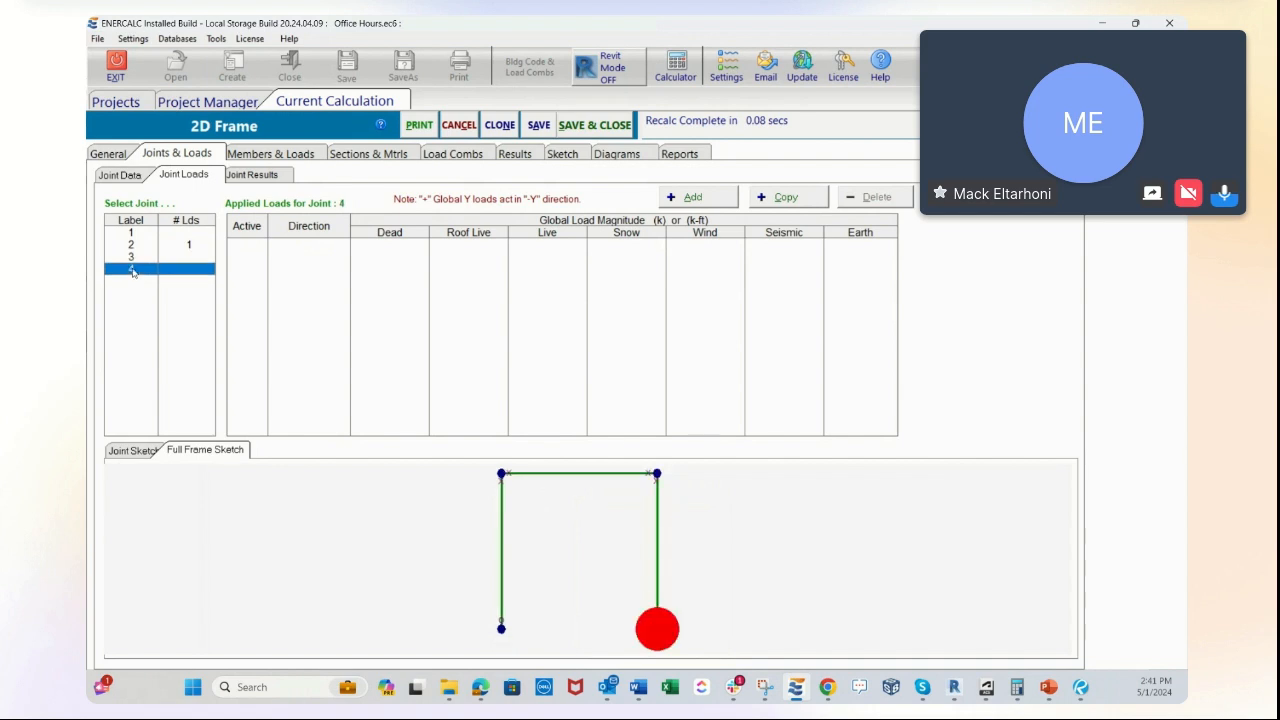
click(131, 246)
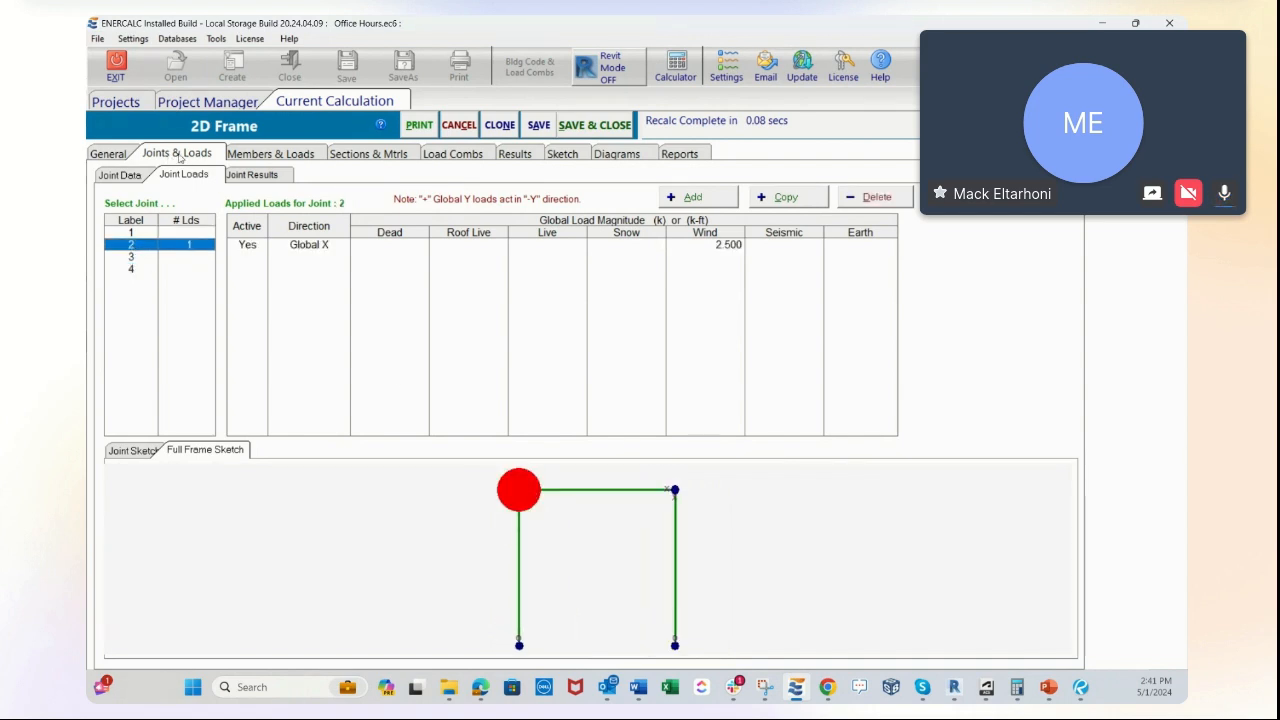
Apply the Pin-Fix end fixity to column member A in the member data
click(253, 157)
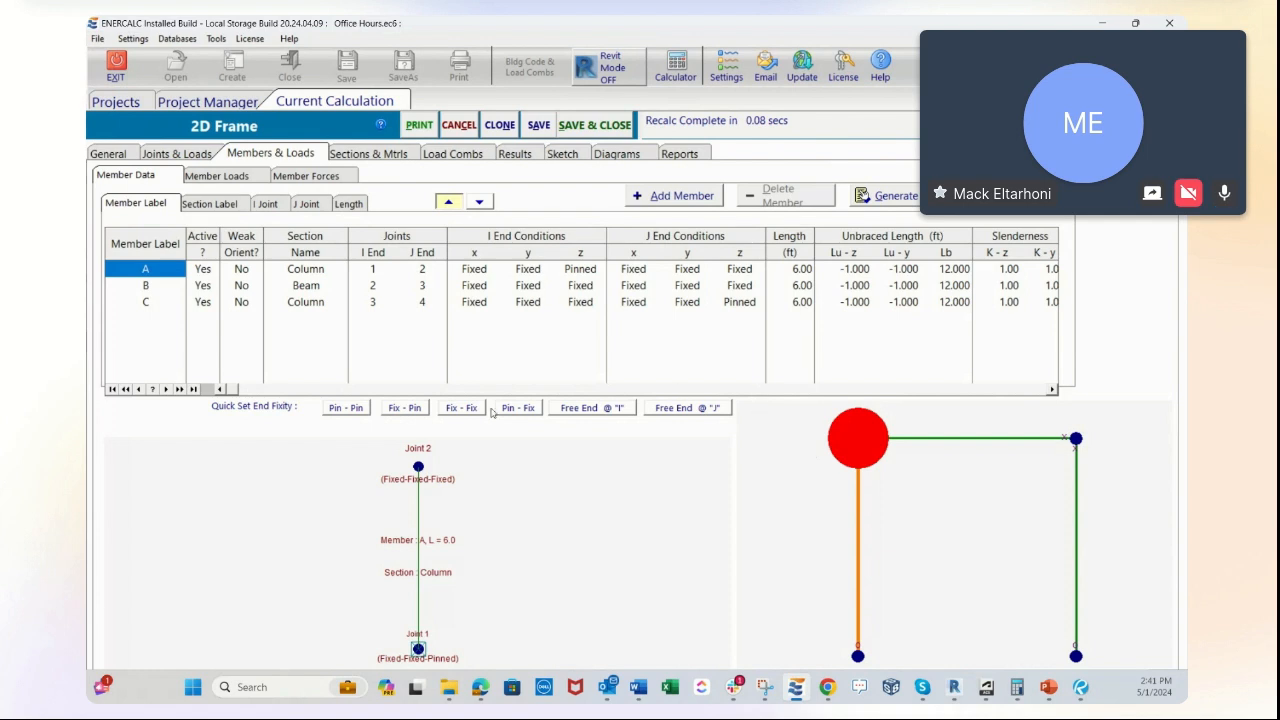
click(145, 285)
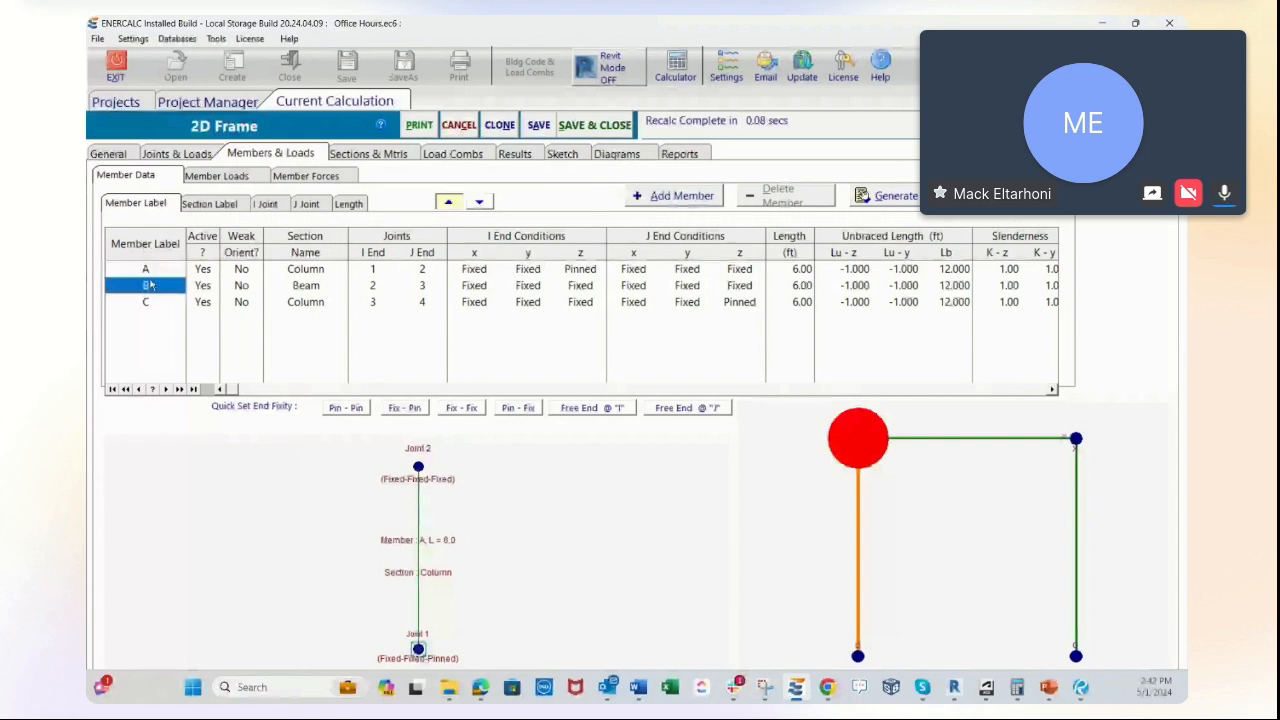
click(145, 269)
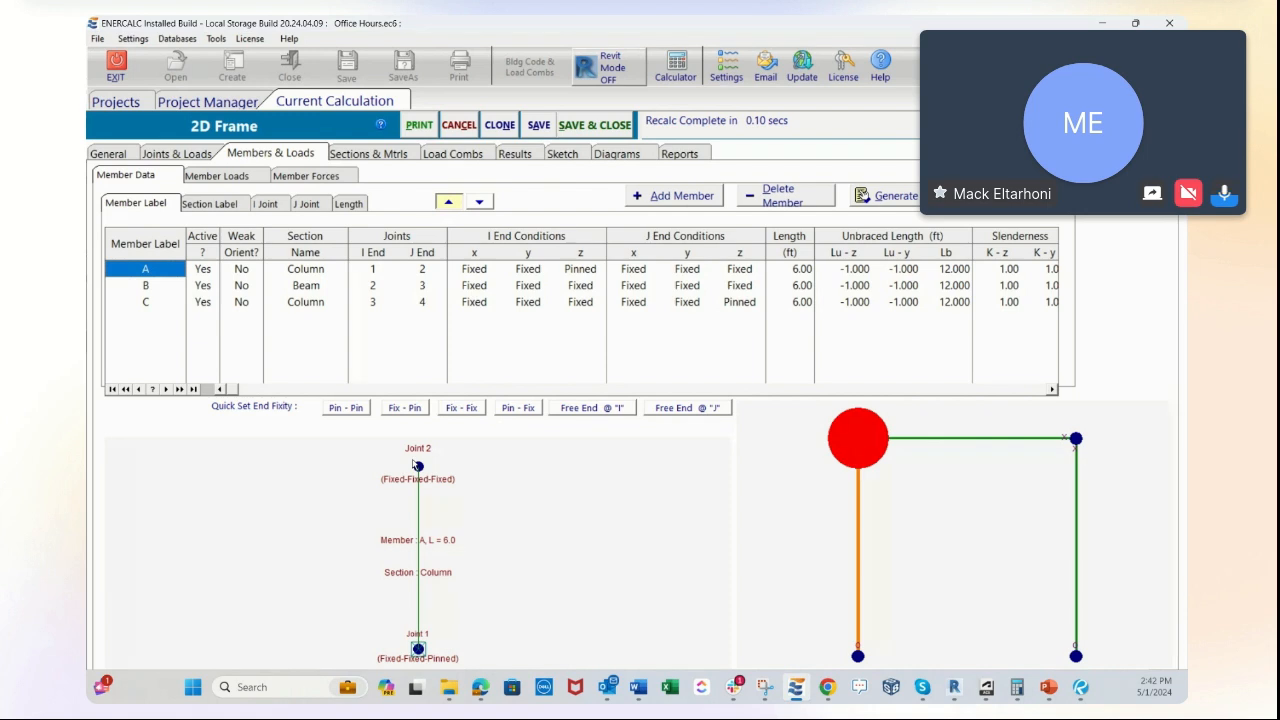
click(516, 409)
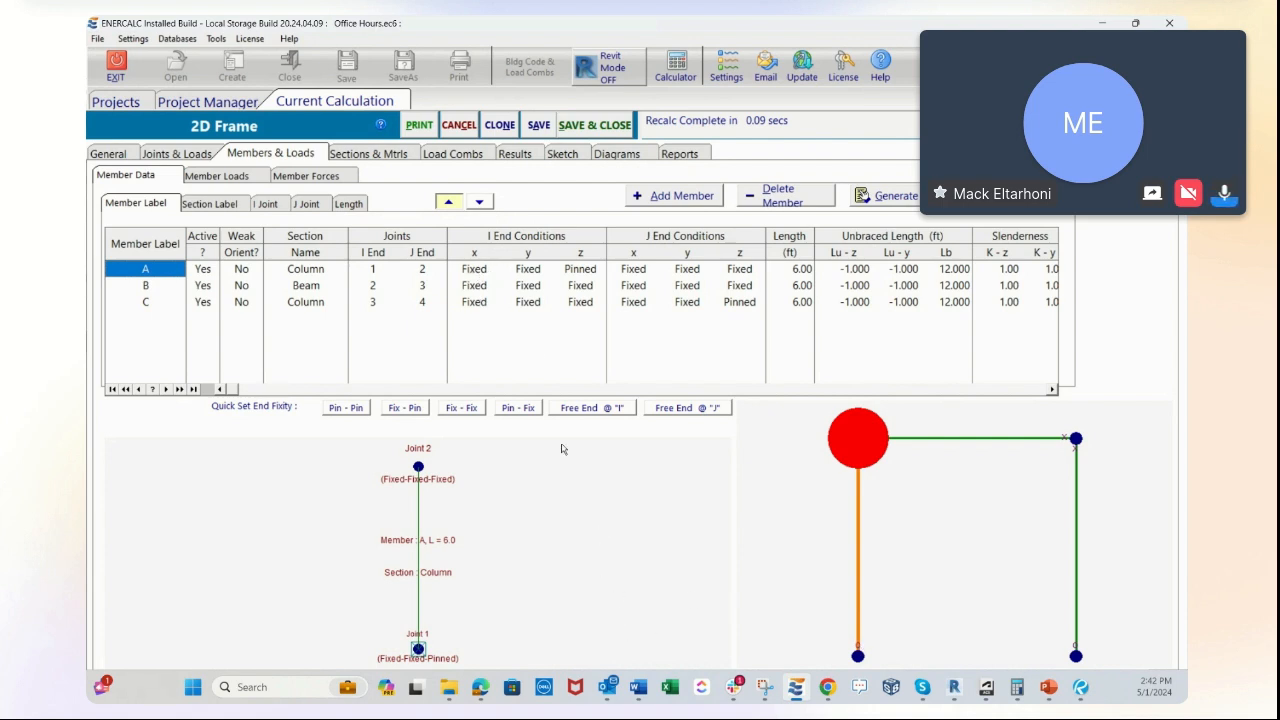
Check the release options available for the z condition at member A's I end
click(595, 273)
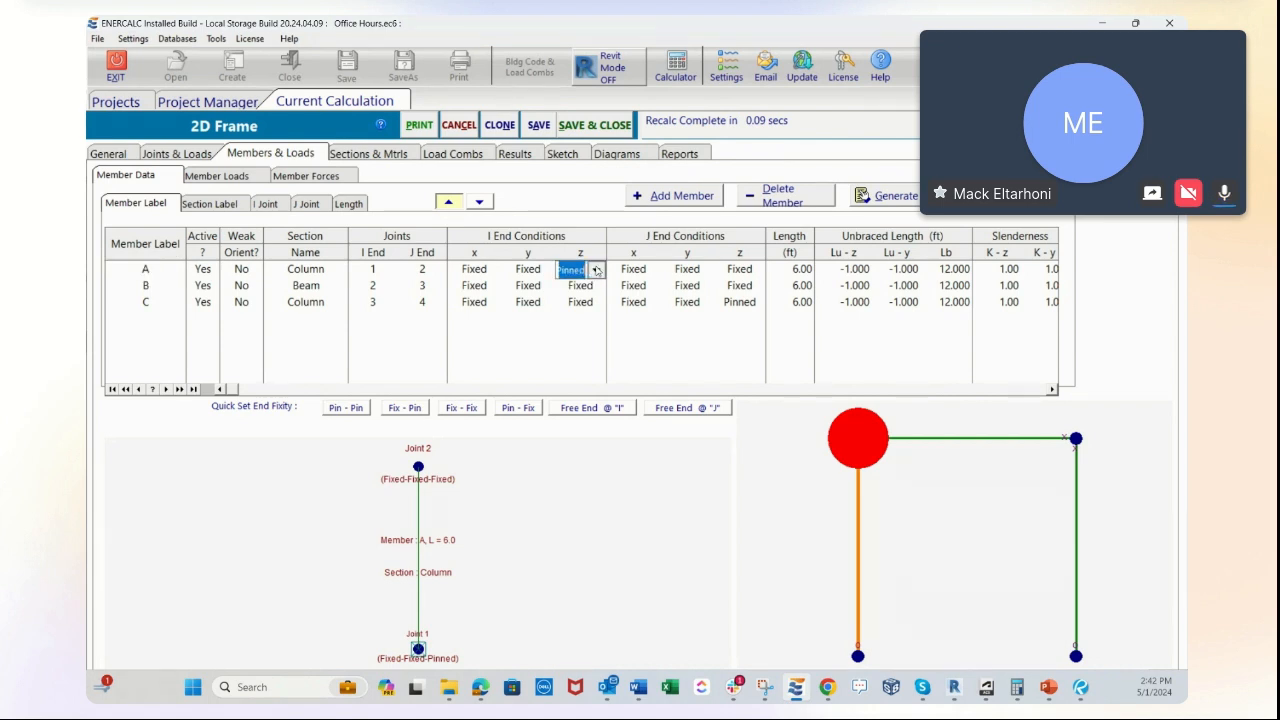
click(596, 270)
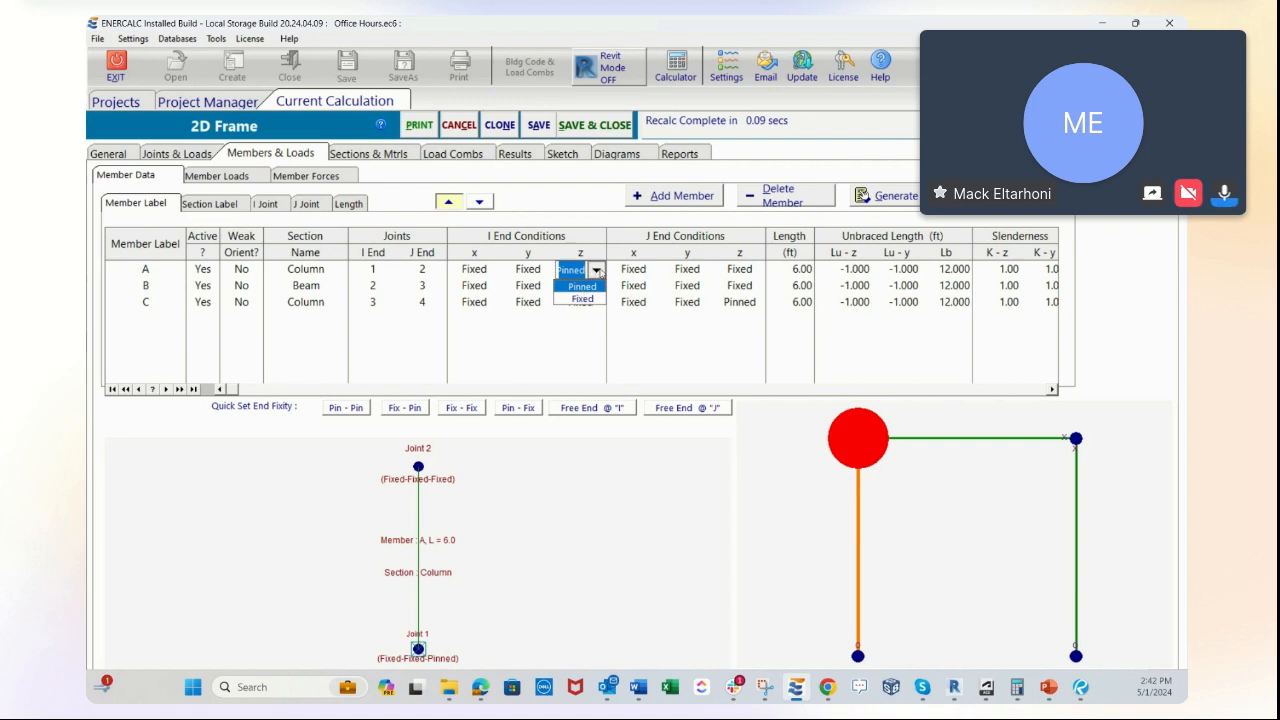
click(597, 271)
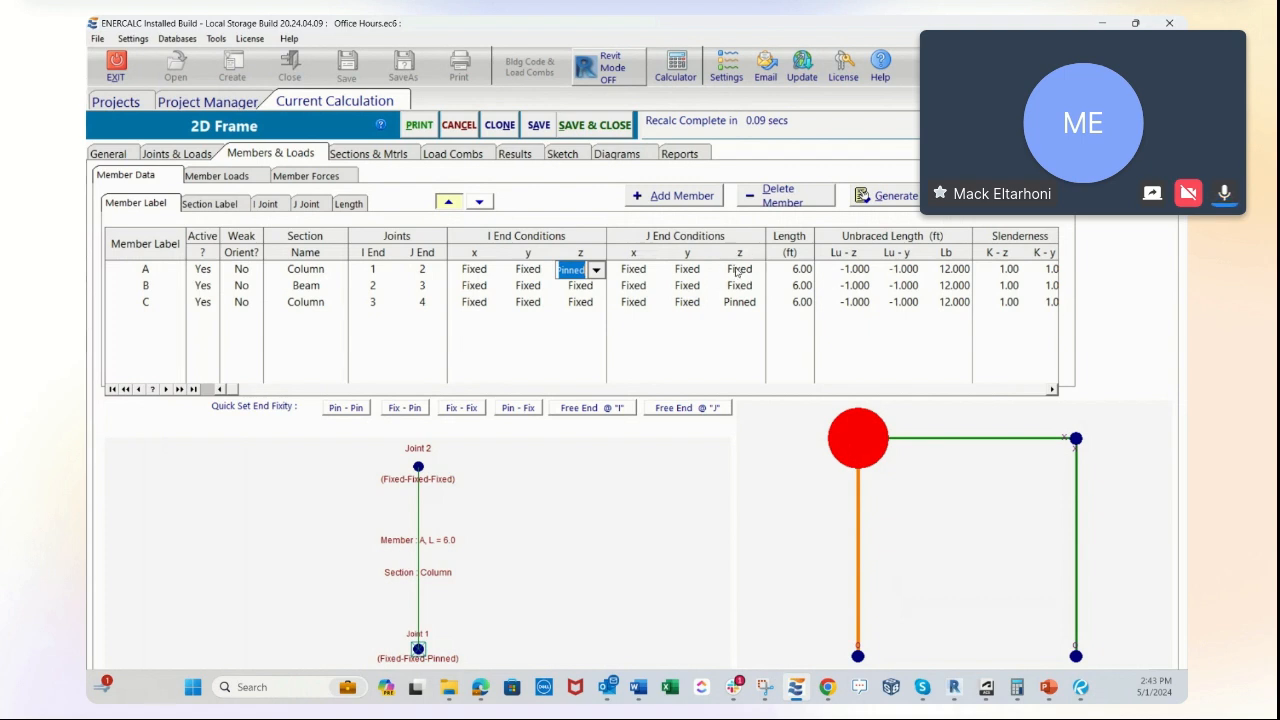
Check beam B's end conditions and apply the Fix-Pin end fixity to column member C
click(146, 287)
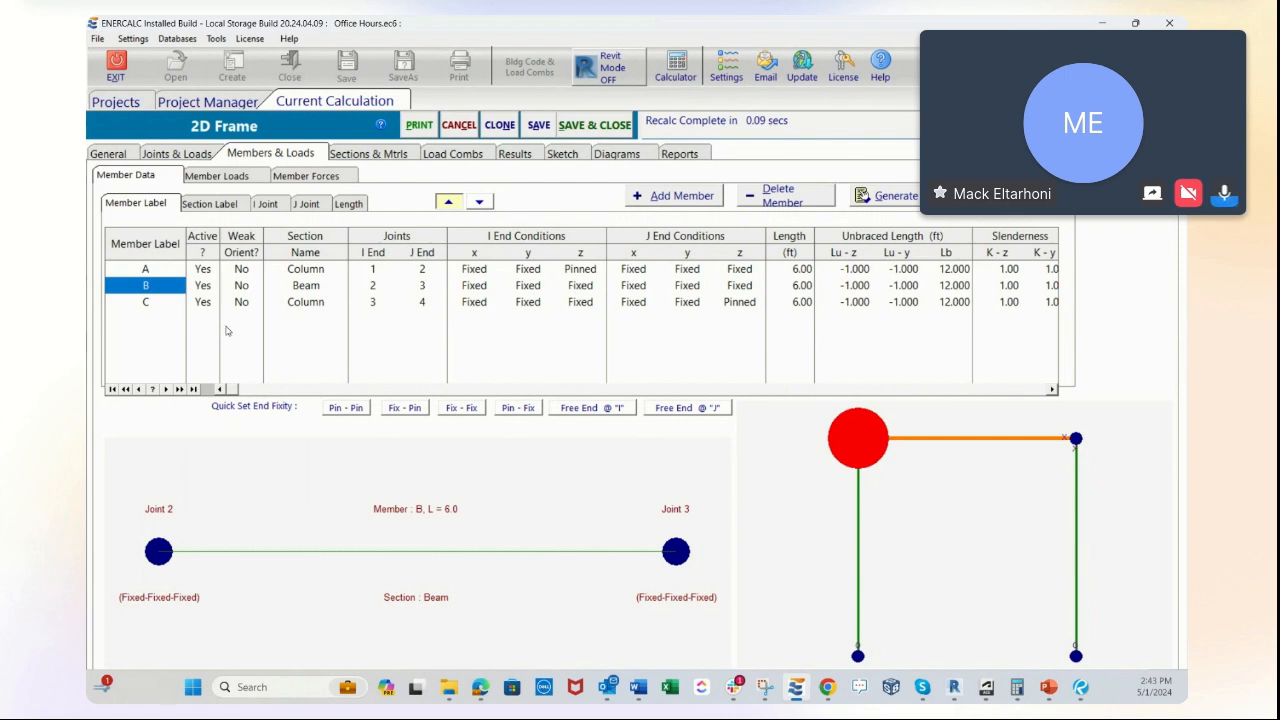
click(154, 303)
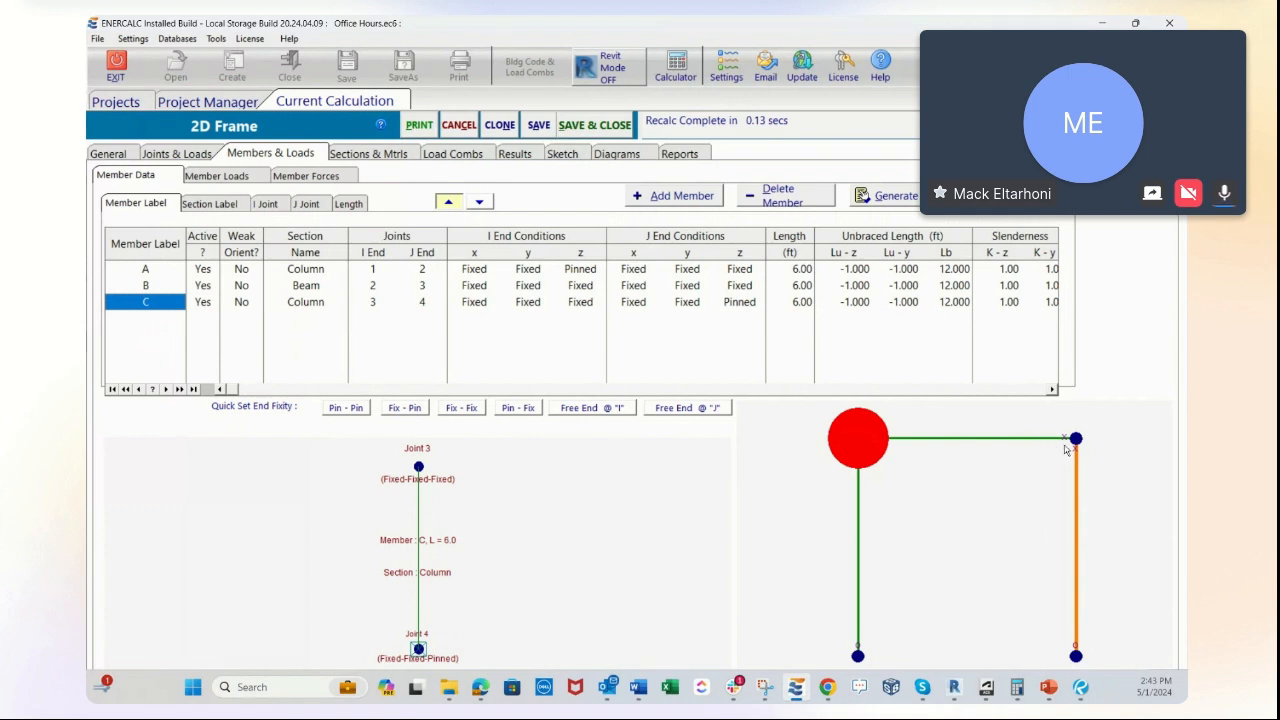
click(404, 413)
Check member C's applied loads and calculated forces, and return to the member data
click(222, 177)
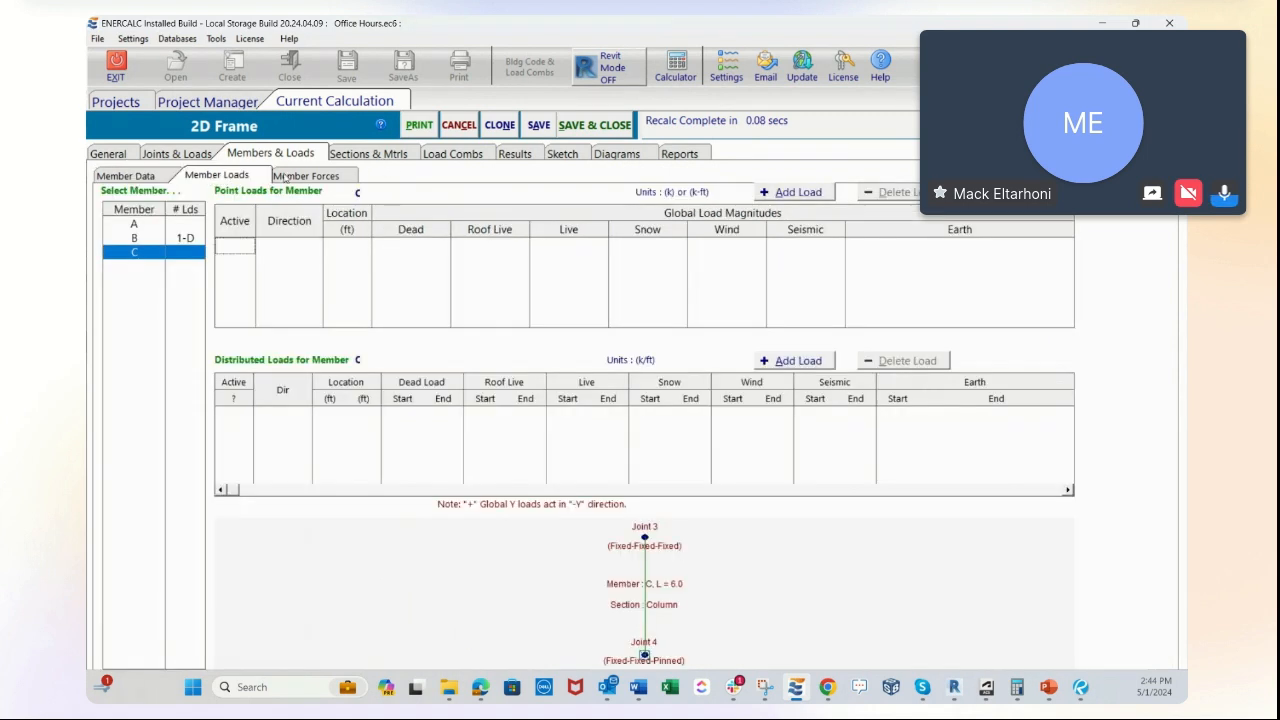
click(294, 177)
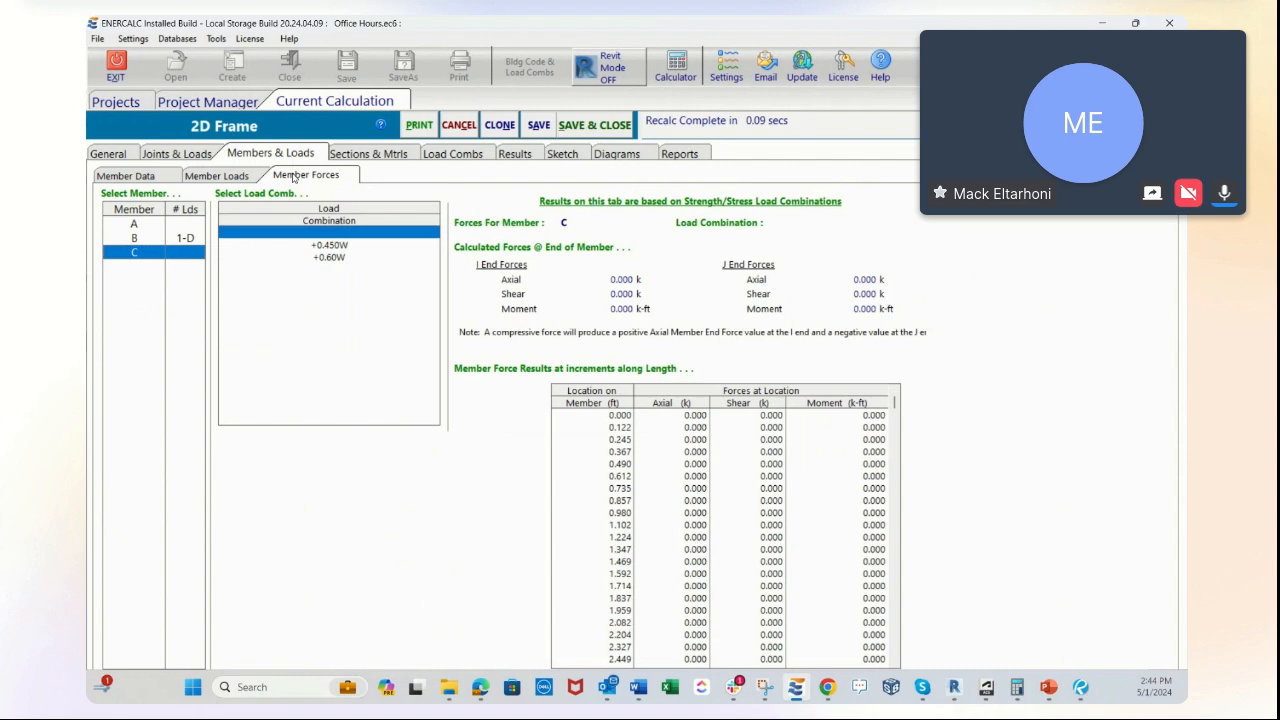
click(116, 177)
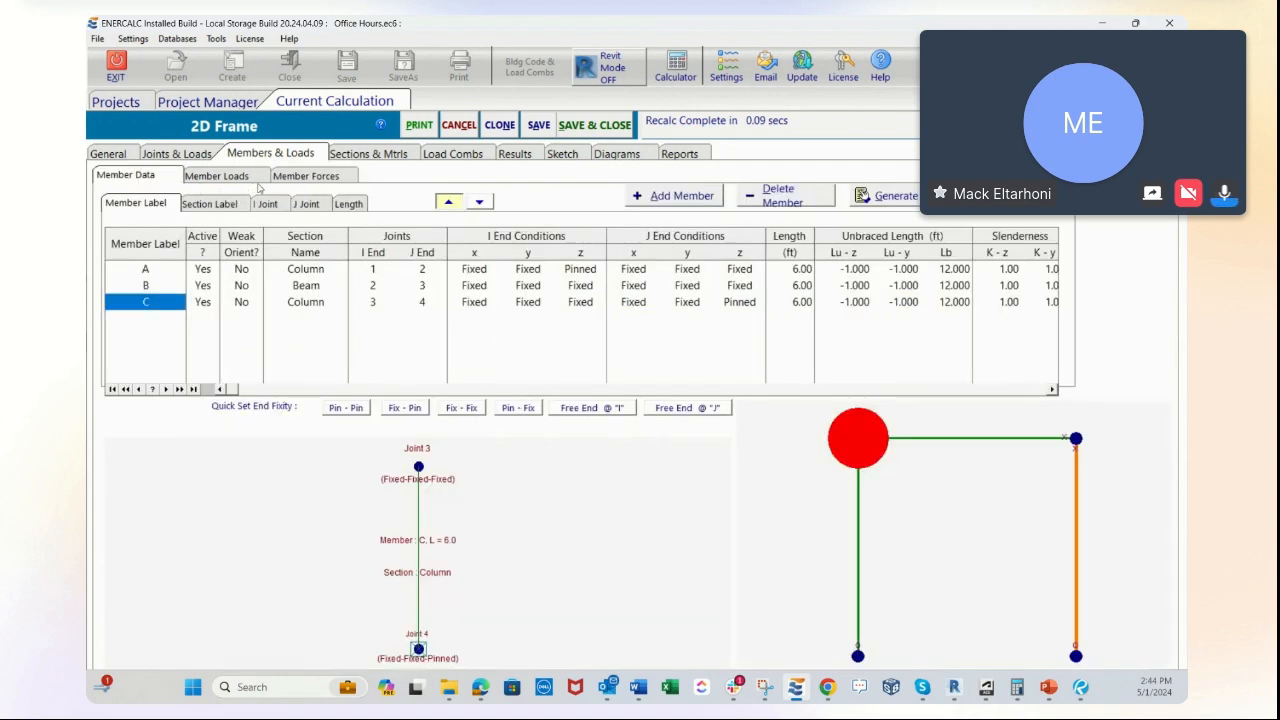
Look up the AISC steel section database from the HSS4x4x1/4 column section's entry and return to the section list
click(367, 155)
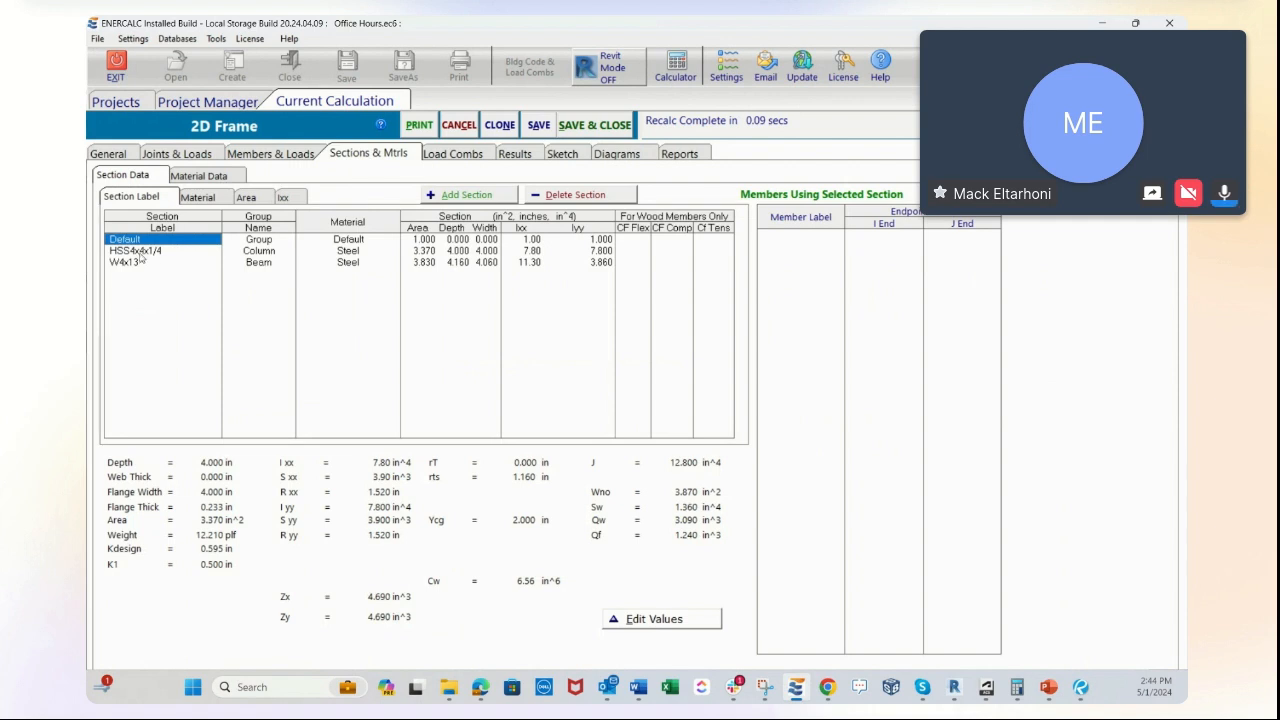
click(185, 255)
click(175, 257)
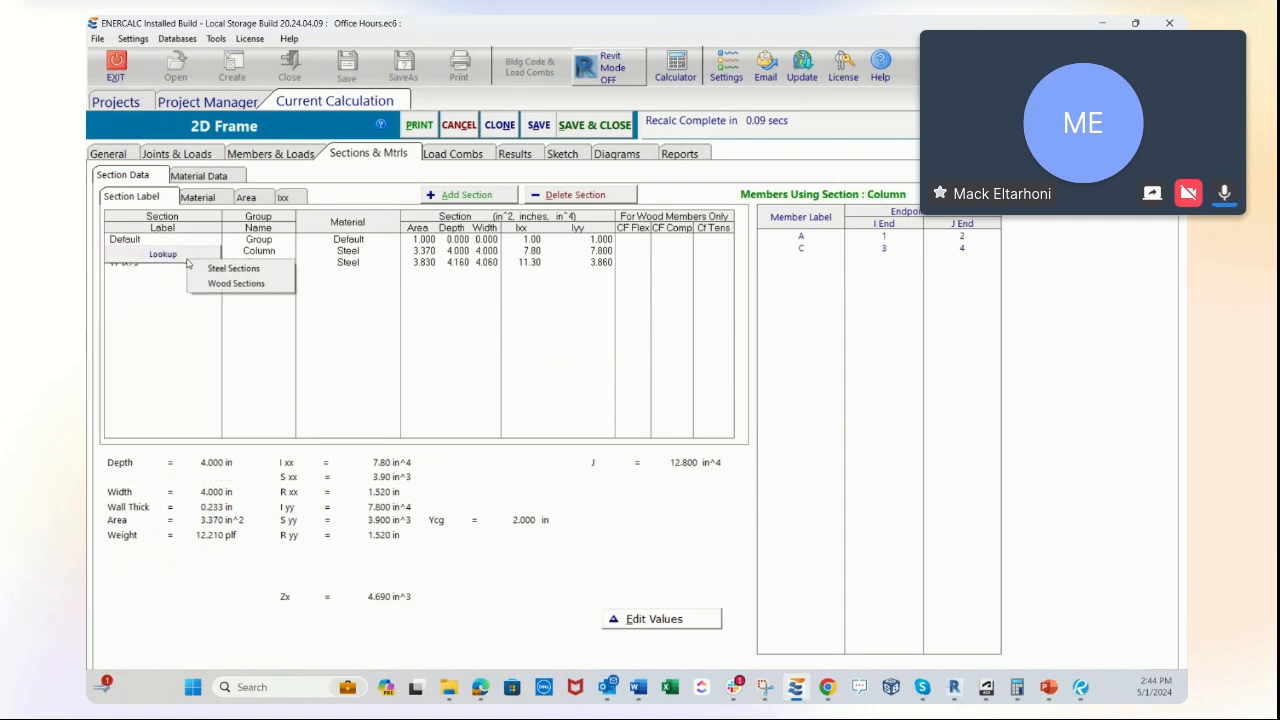
click(217, 270)
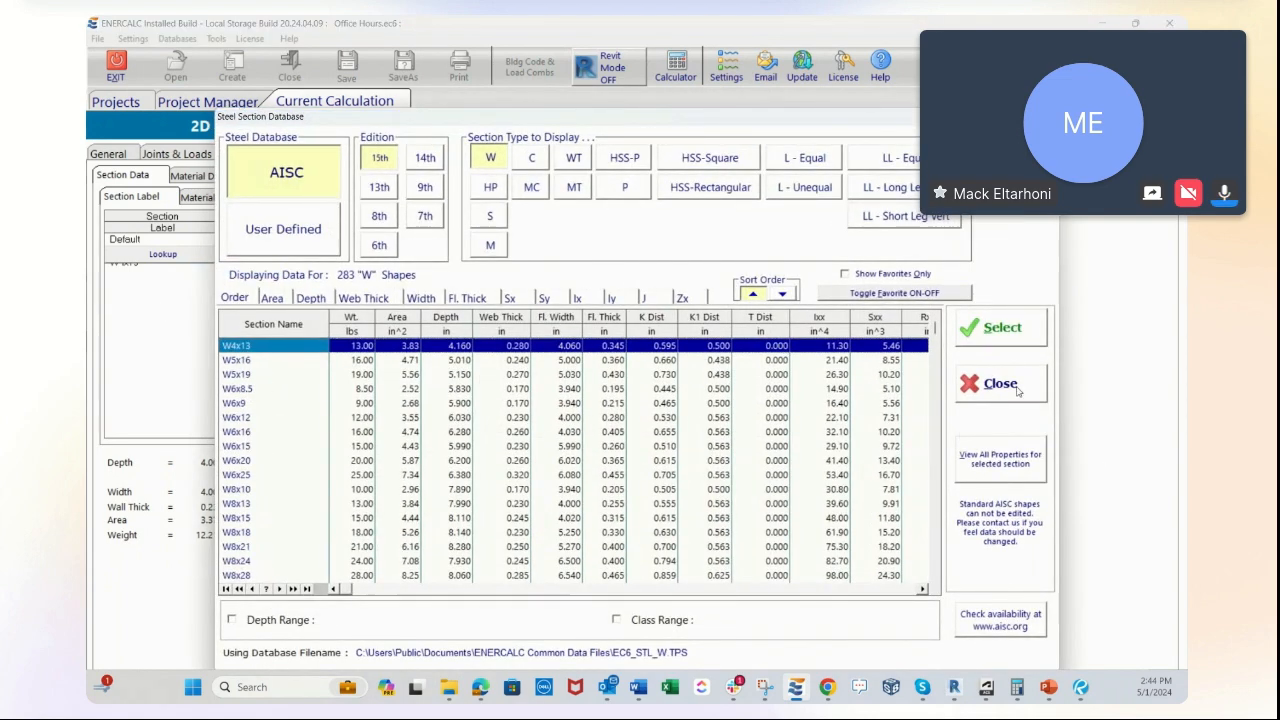
click(1000, 328)
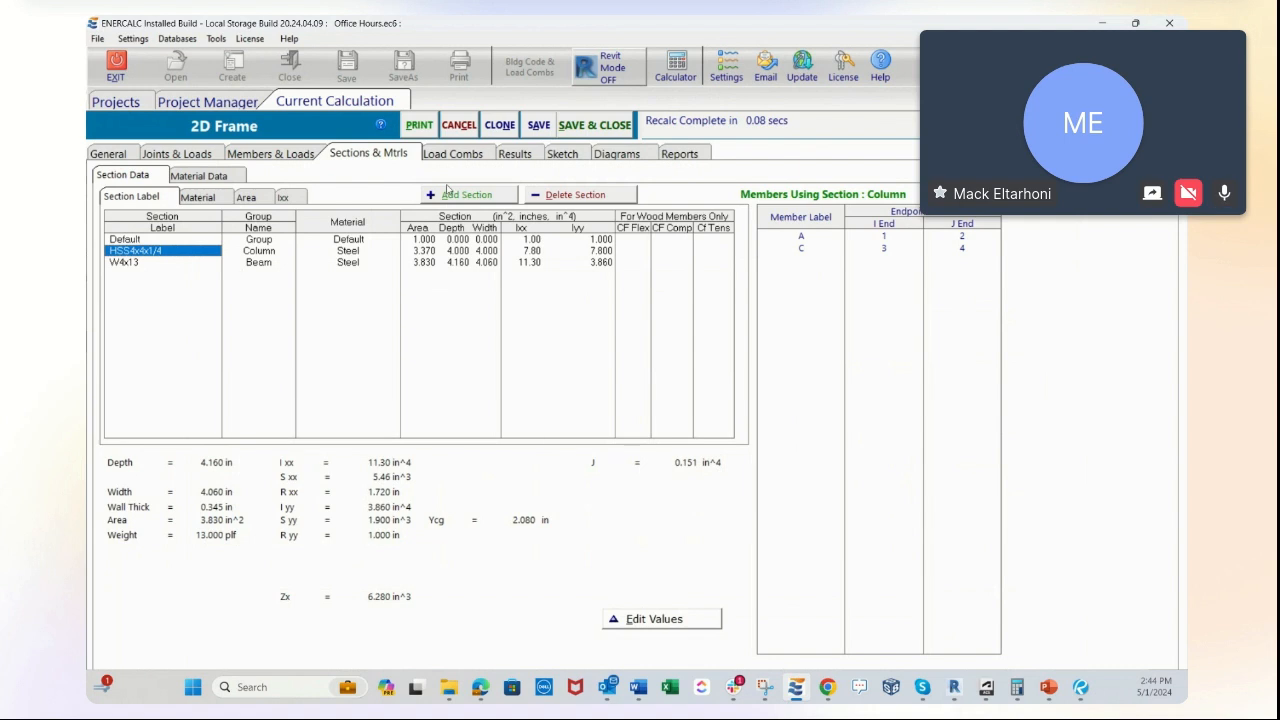
Set the load combination set to IBC 2018
click(455, 156)
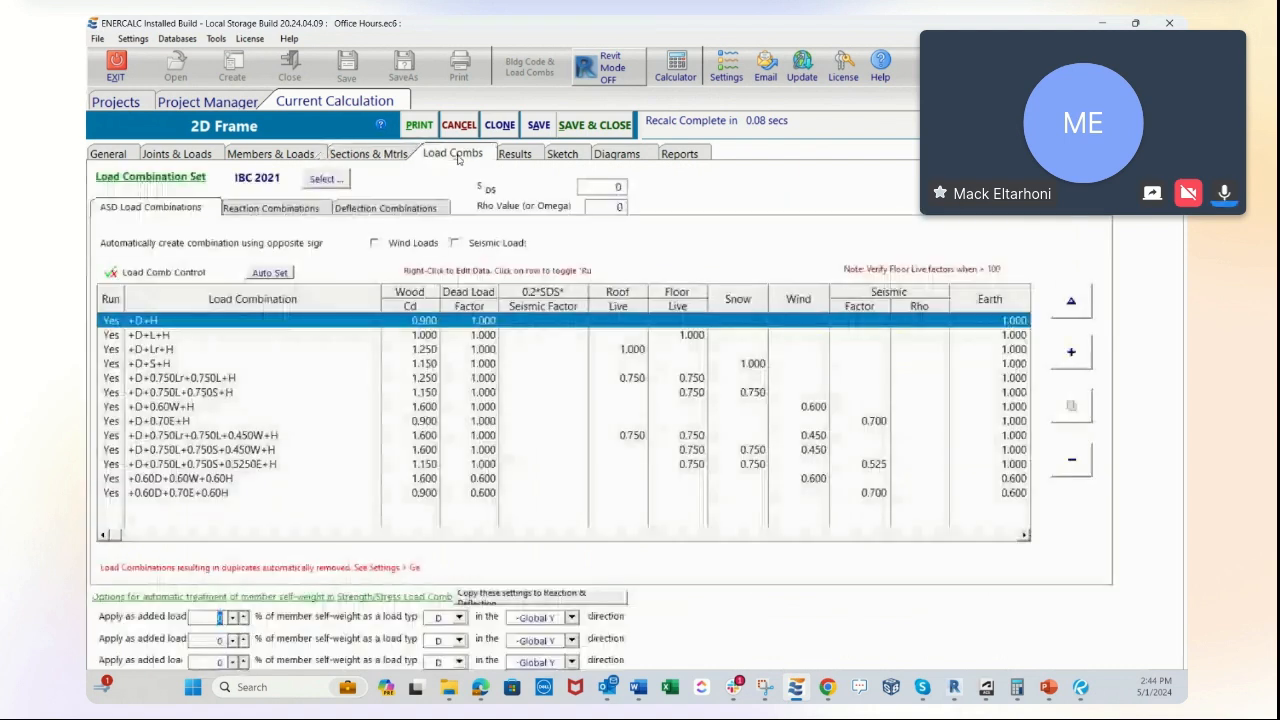
click(314, 180)
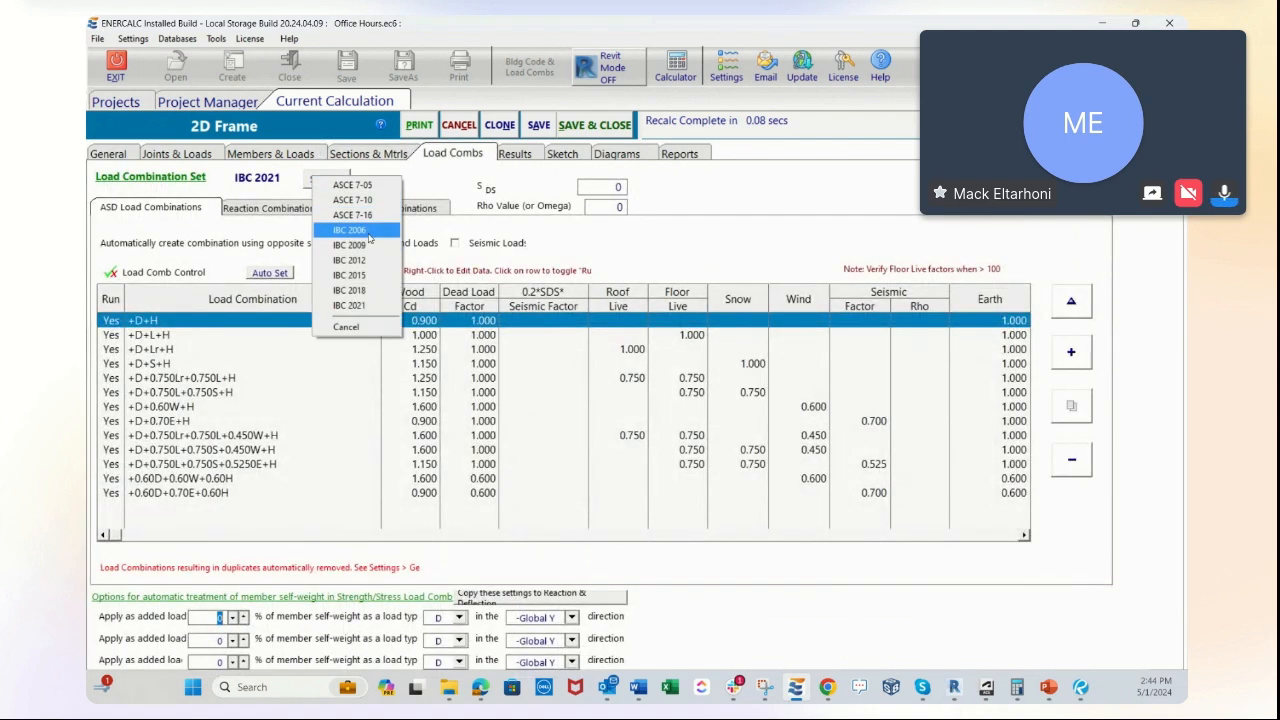
click(360, 290)
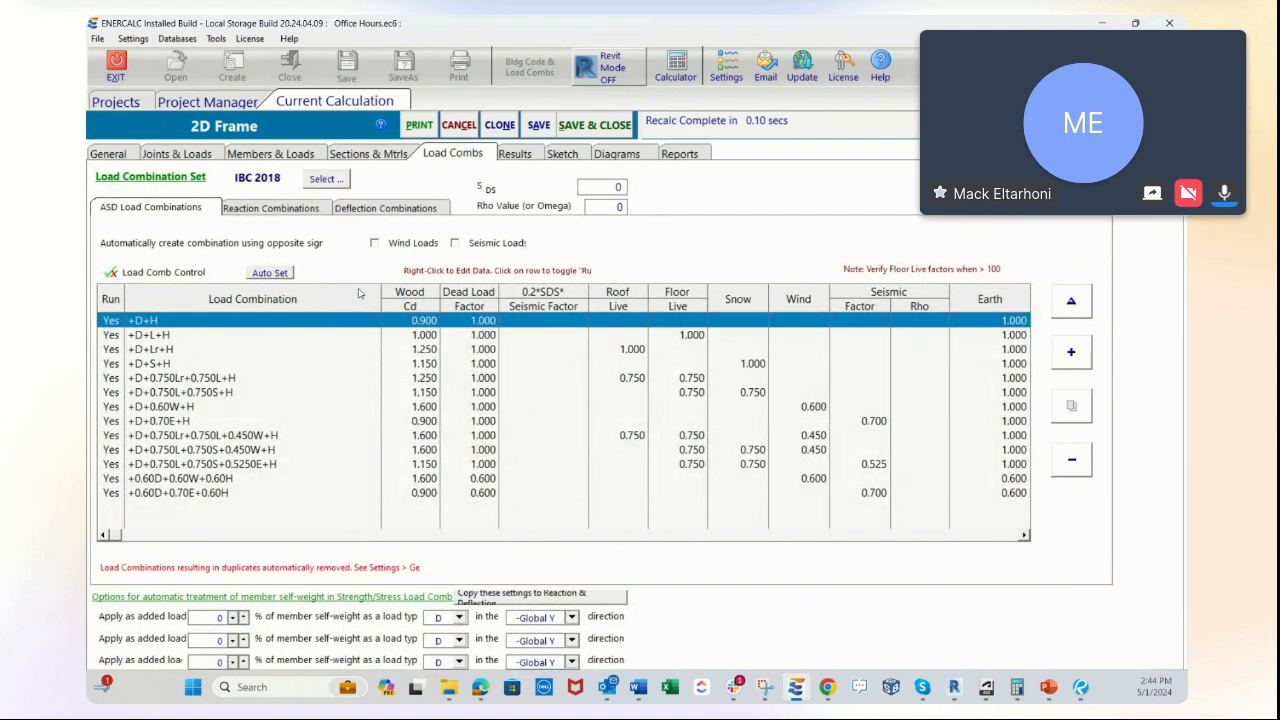
Examine the members' stress checks and the extreme joint displacements and reactions, focusing on joint 1
click(514, 154)
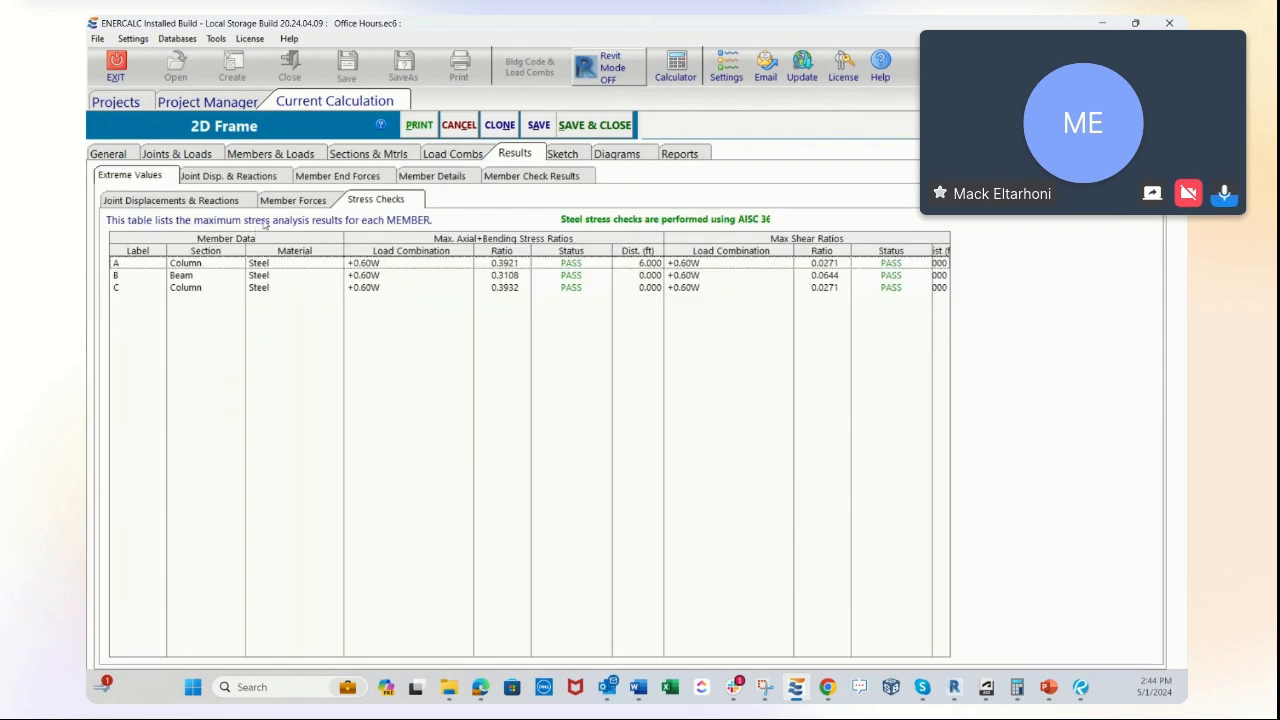
click(141, 201)
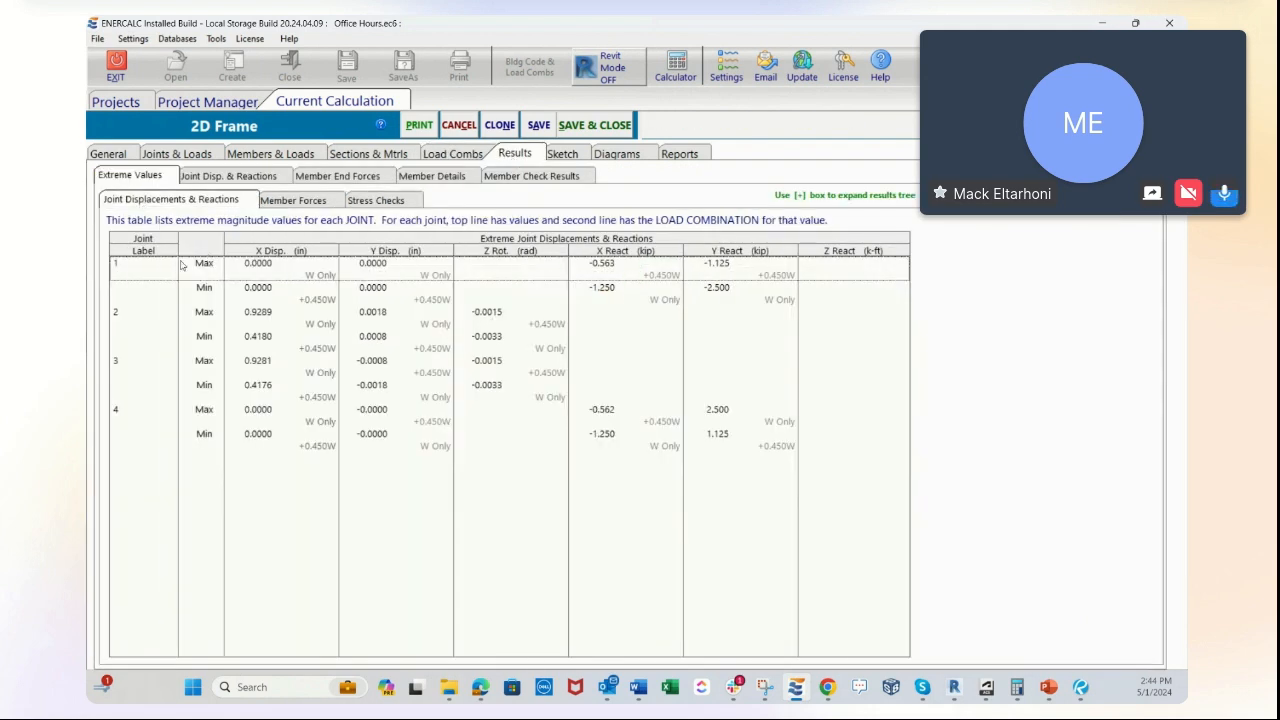
click(253, 279)
click(251, 296)
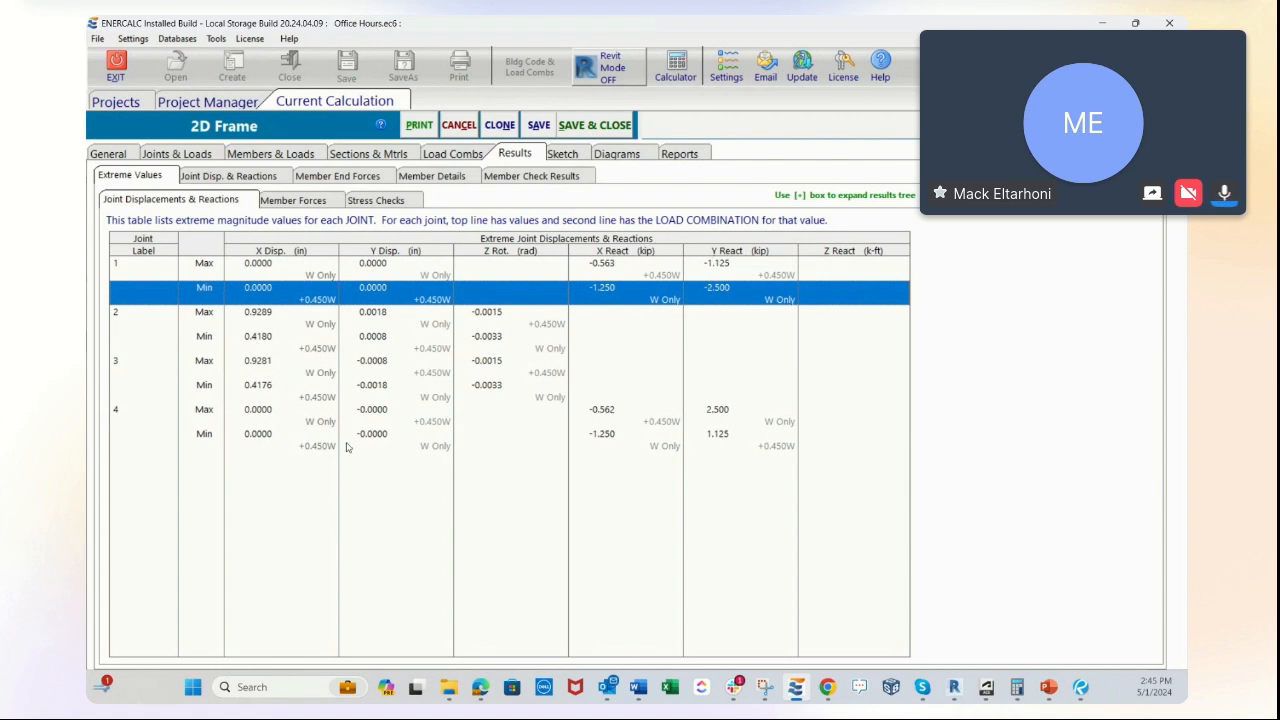
Check the members' stress ratios, and show the loads and Deflection-type deformed shape for +0.60W in the frame sketch
click(362, 204)
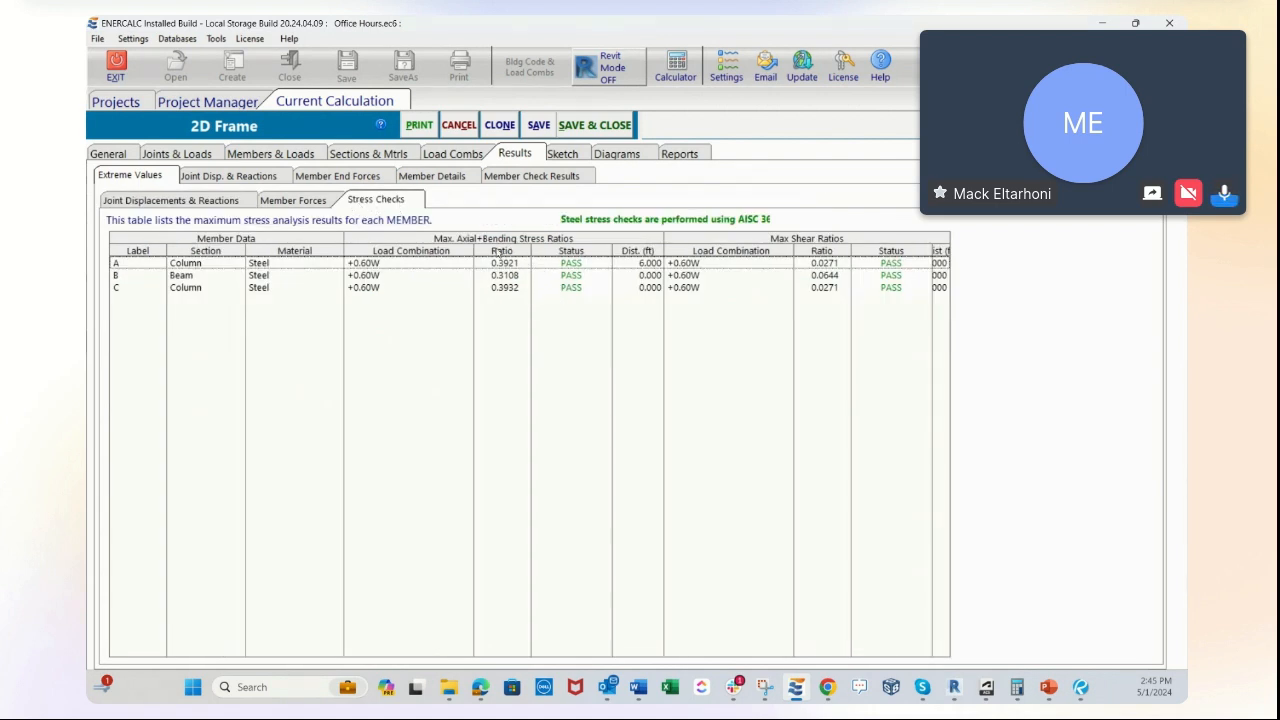
click(562, 154)
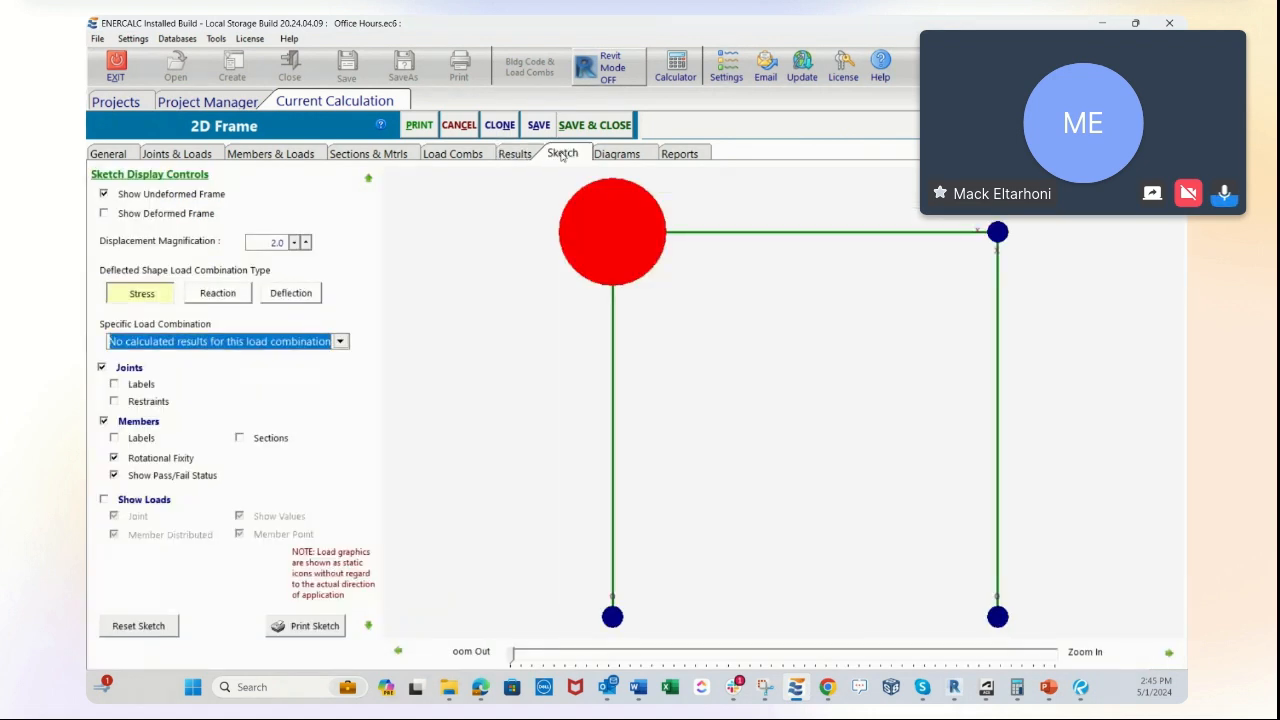
click(104, 500)
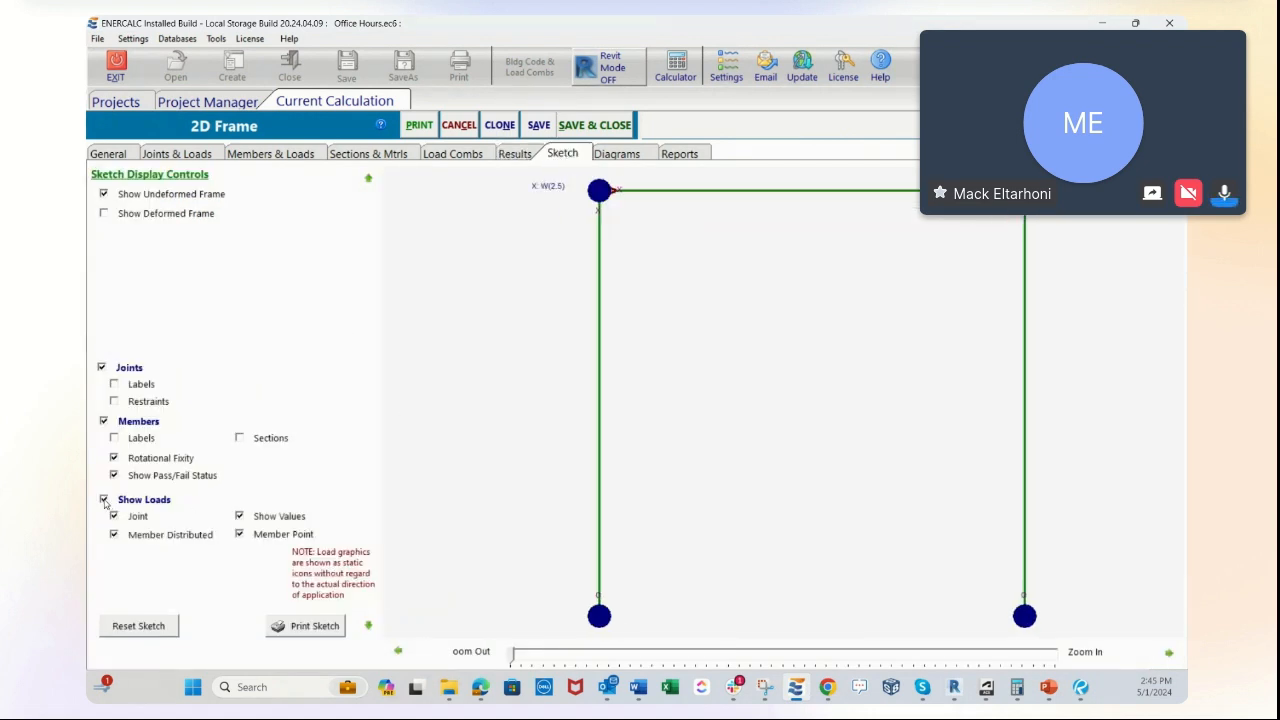
click(103, 214)
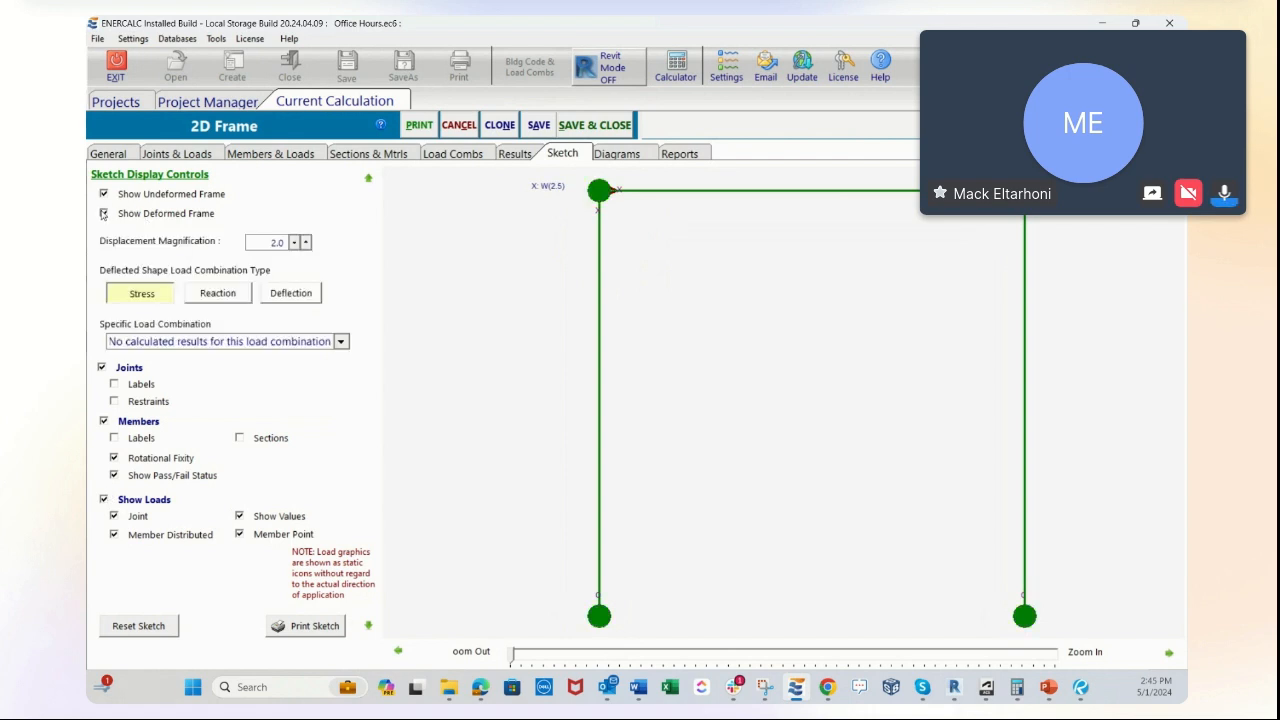
click(309, 296)
click(341, 342)
click(281, 374)
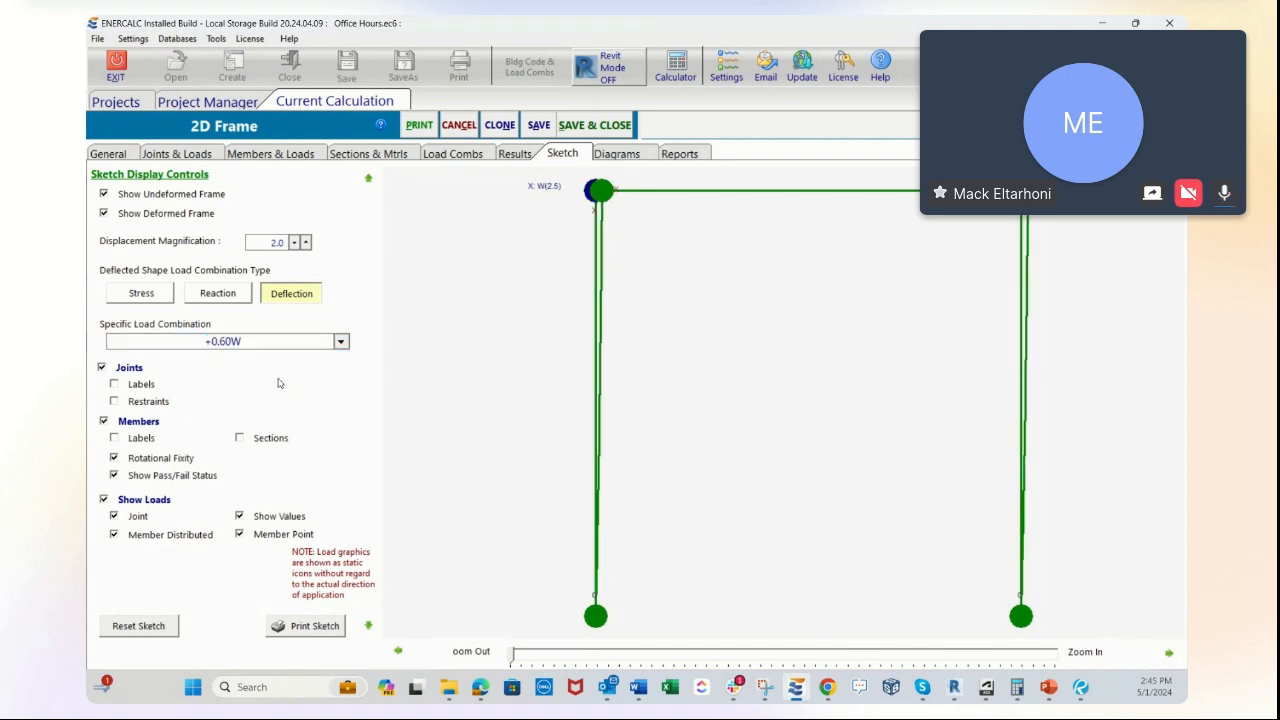
Raise the sketch's displacement magnification to 13.8 to exaggerate the deflected shape
click(307, 245)
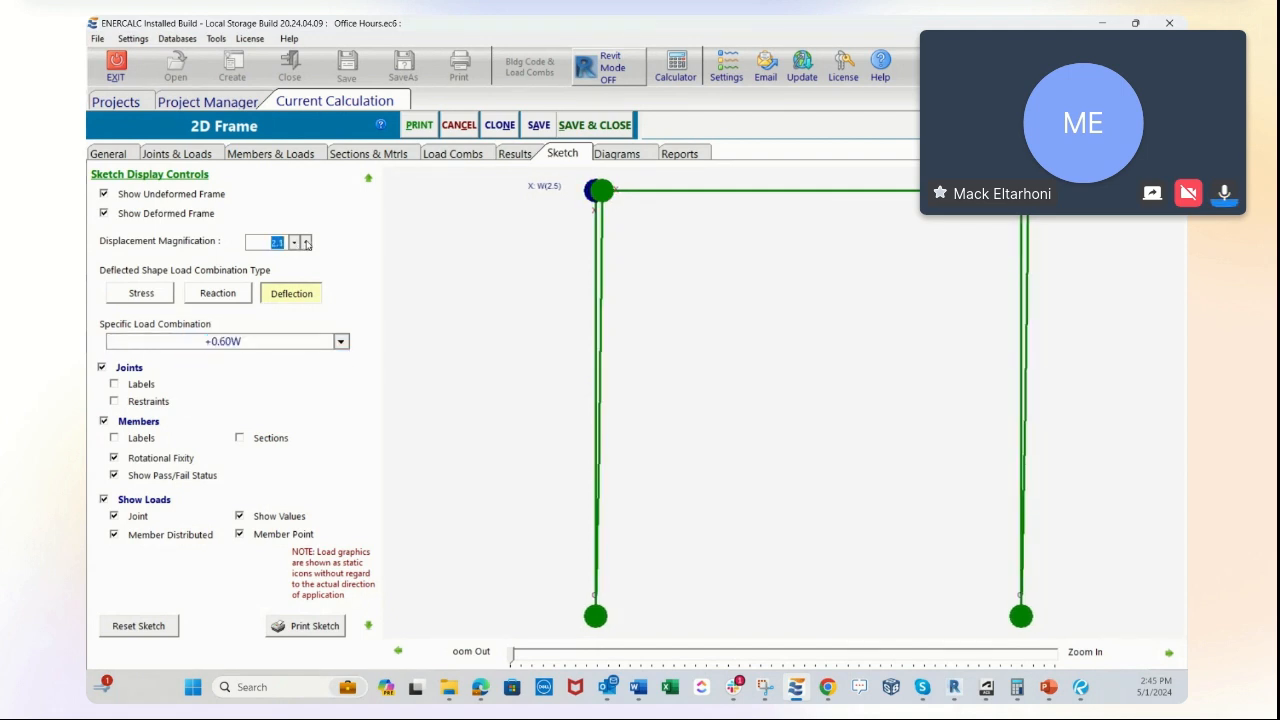
click(307, 245)
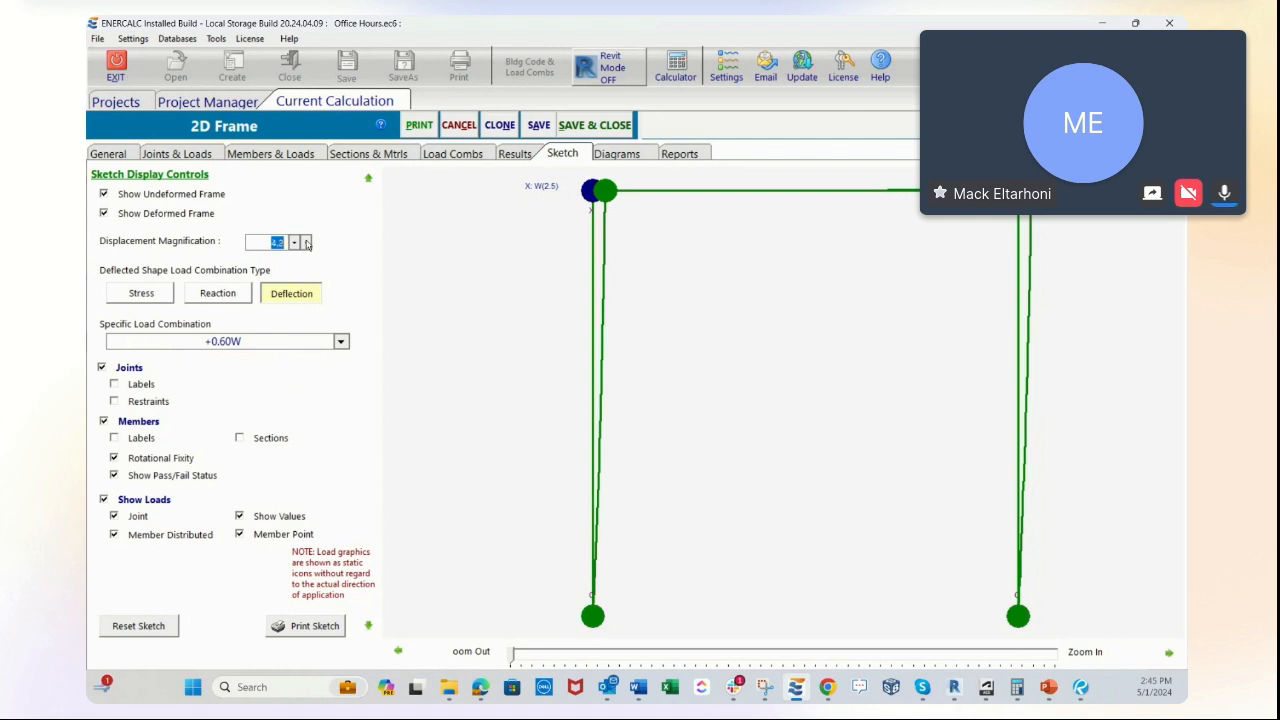
click(307, 245)
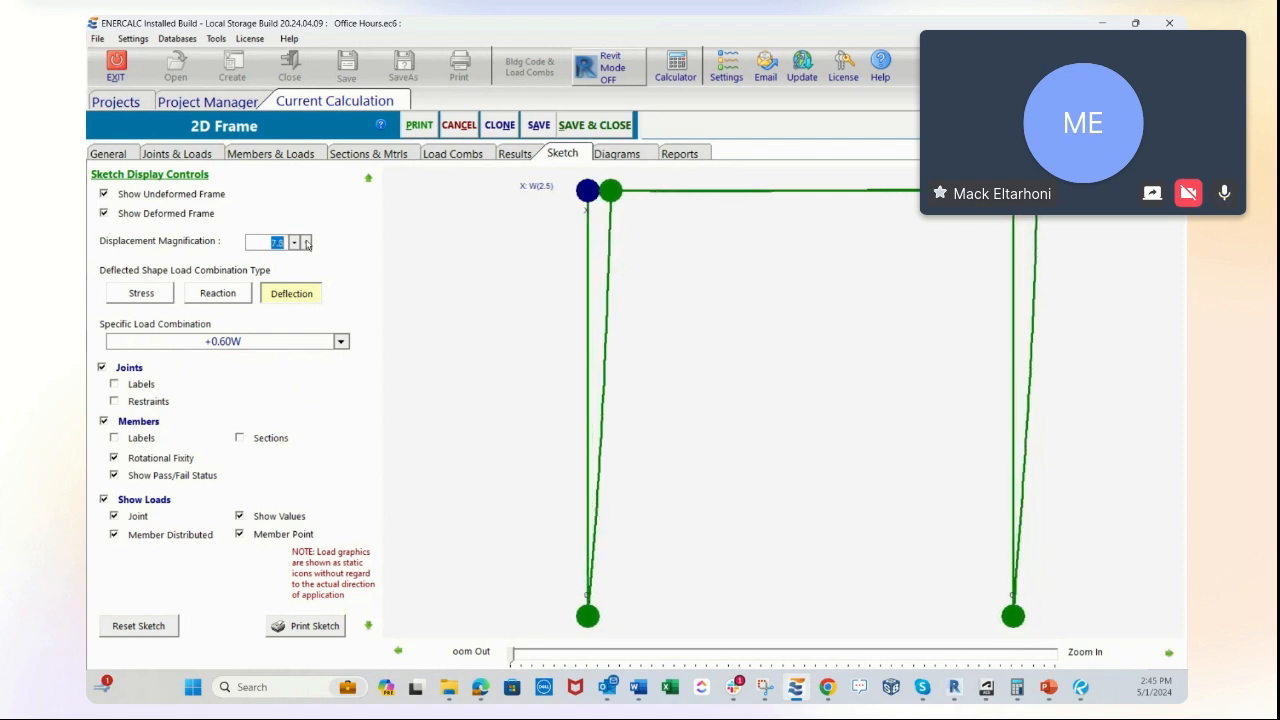
click(307, 245)
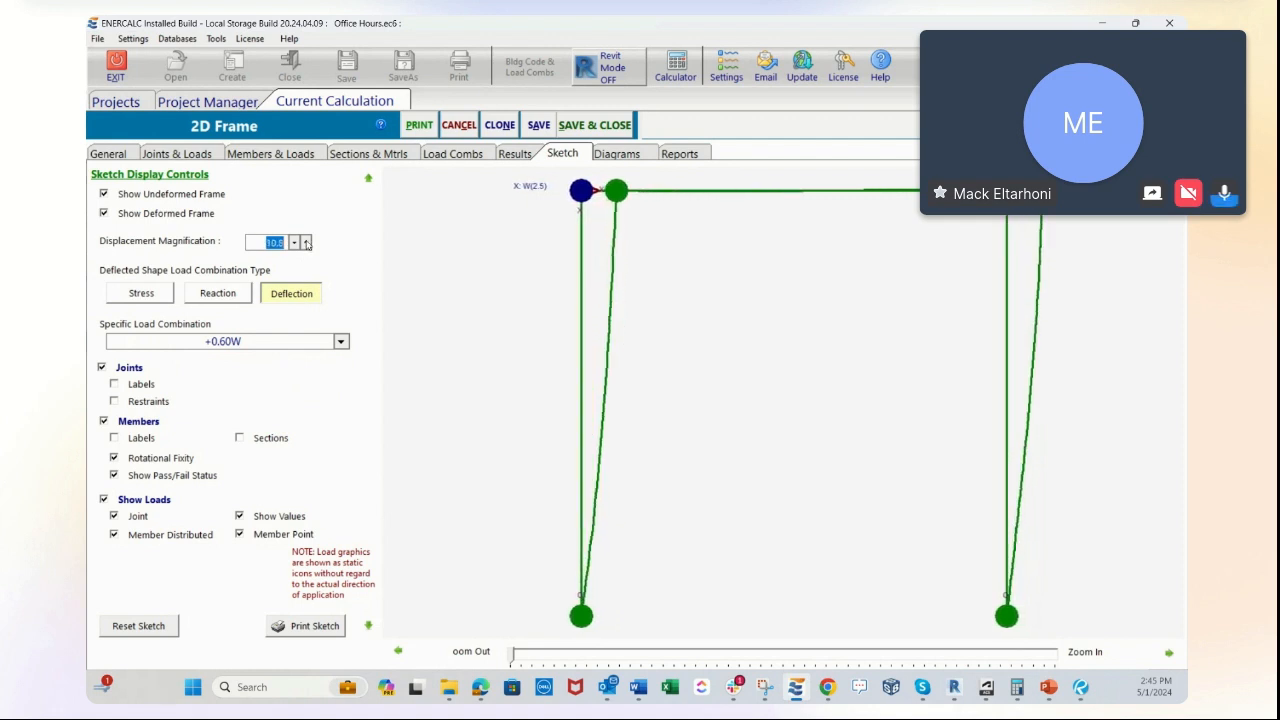
click(307, 245)
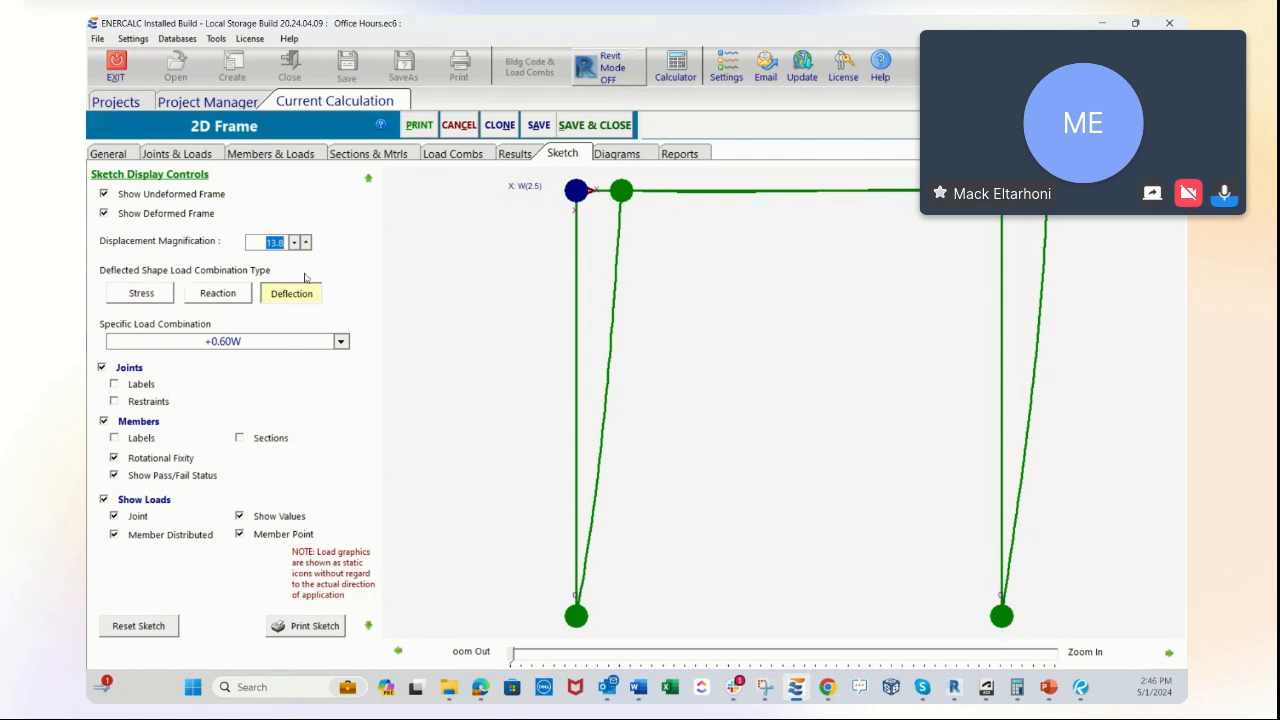
Set the end fixity of column members A and C to Fix - Fix
click(177, 154)
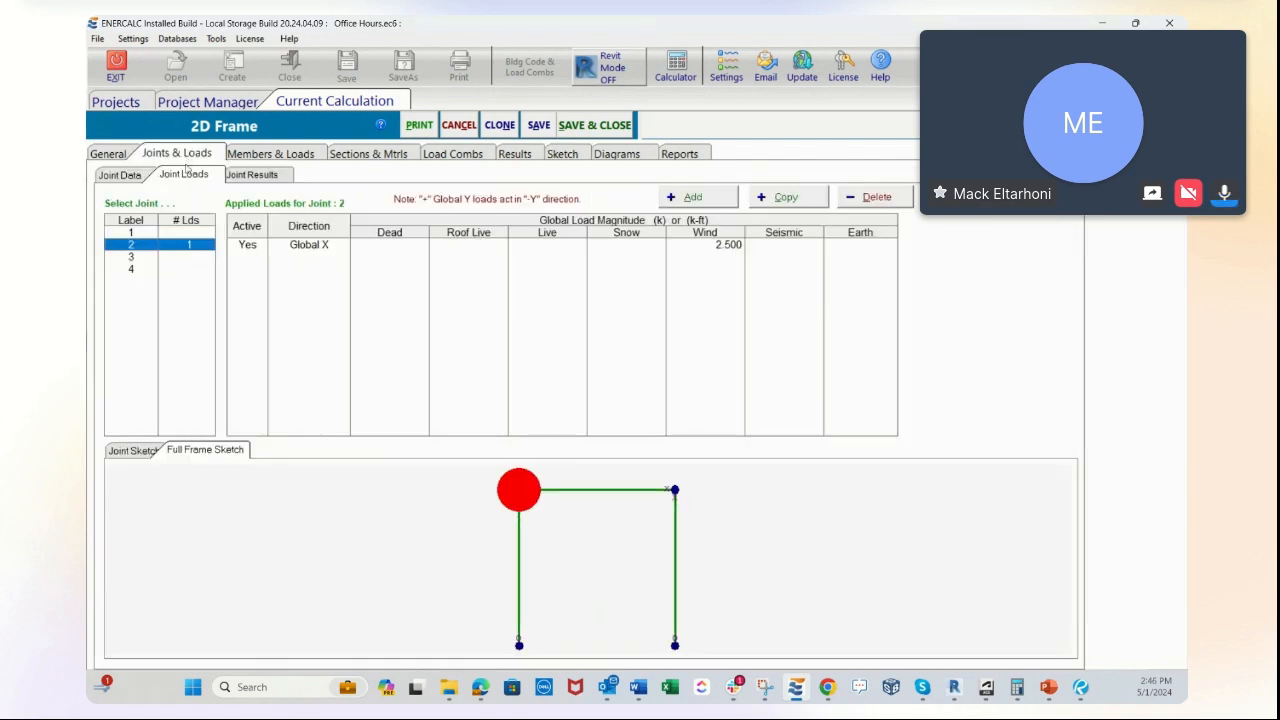
click(279, 155)
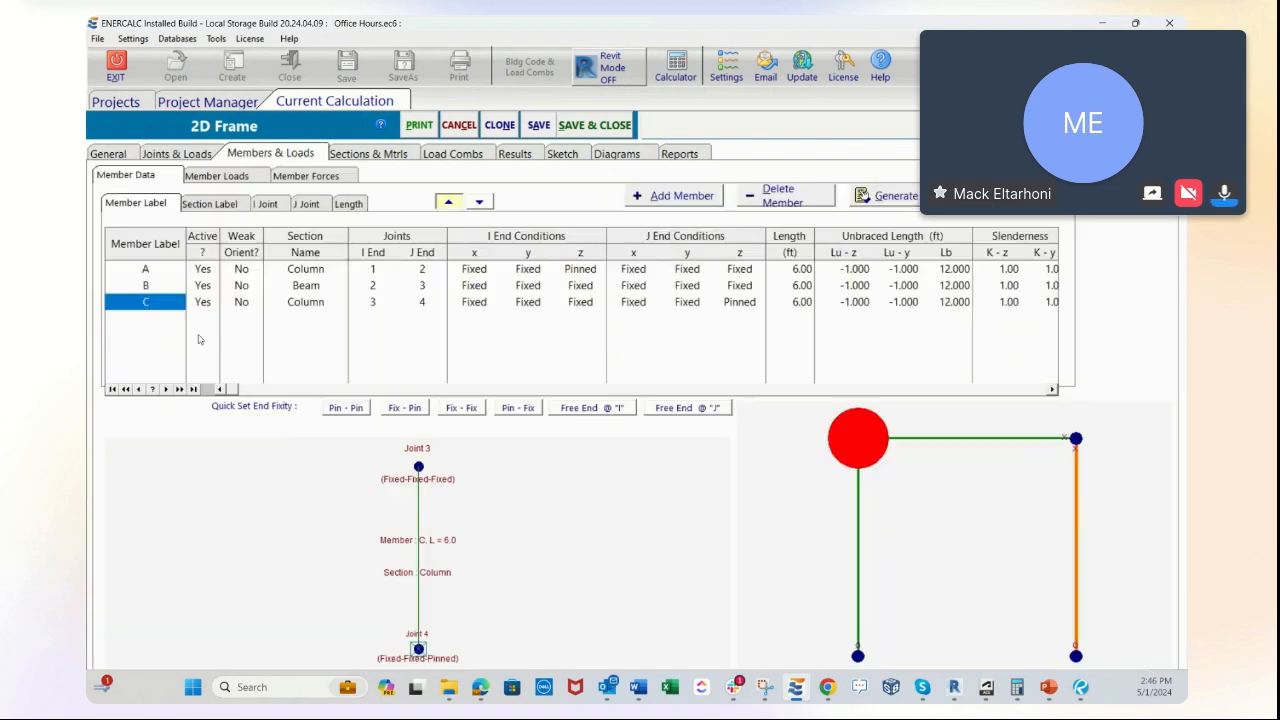
click(157, 271)
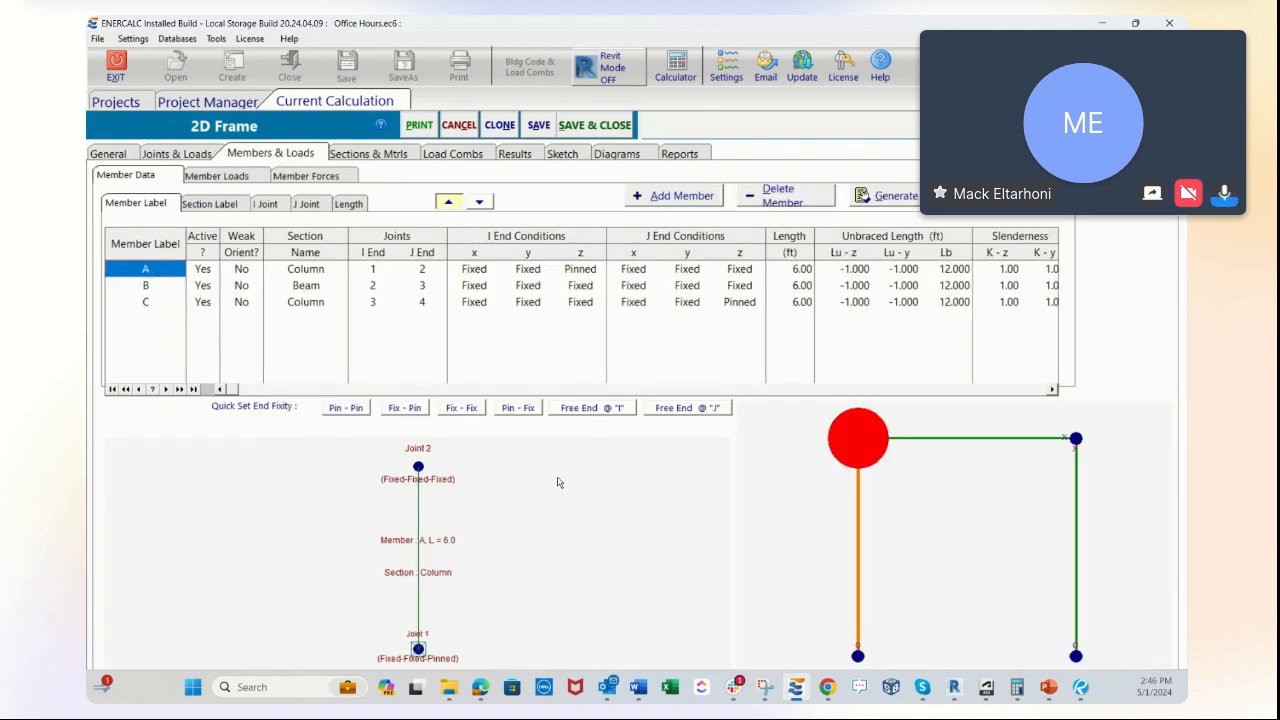
click(459, 409)
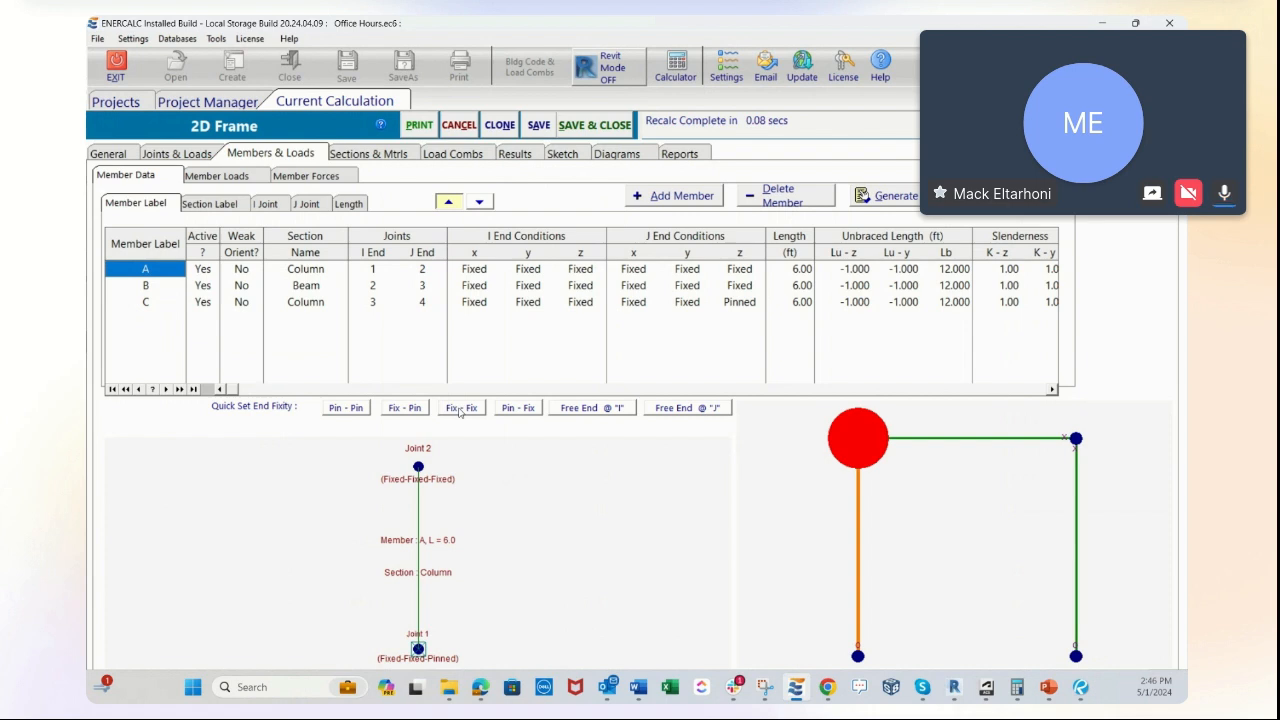
click(151, 303)
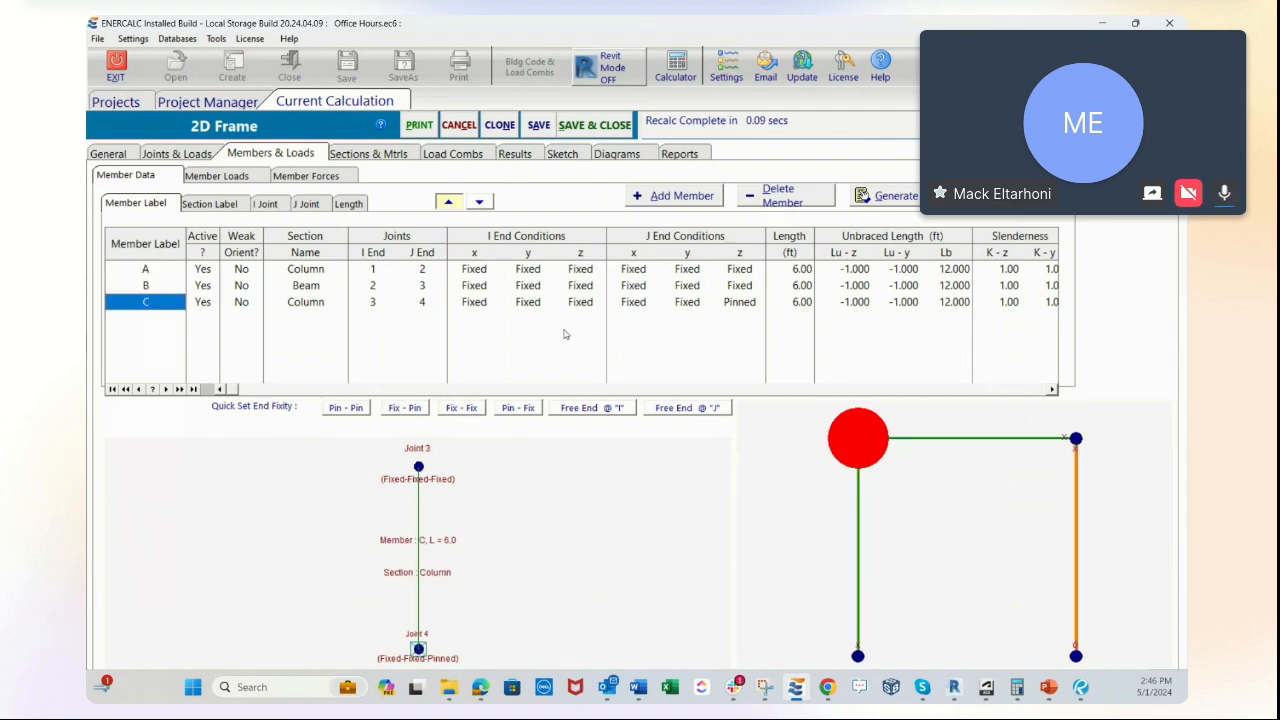
click(469, 409)
Show the loads and the deformed frame for +0.60W in the sketch, with a displacement magnification of 20
click(563, 153)
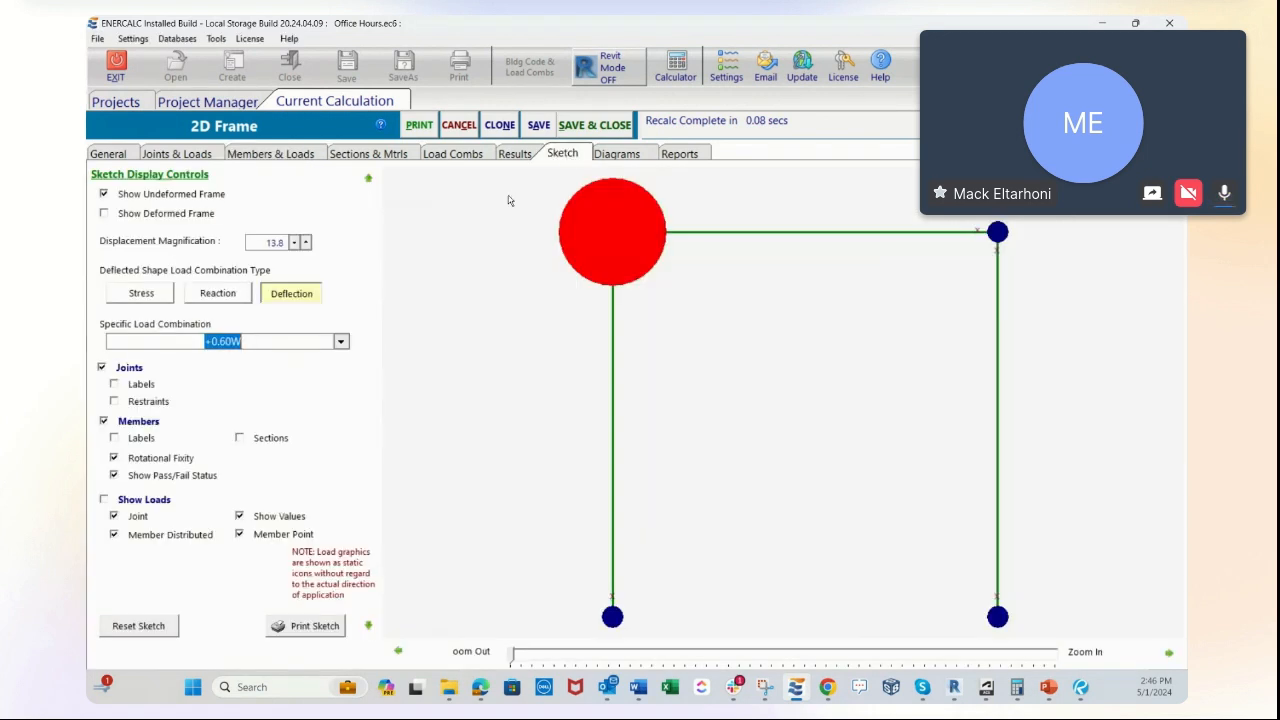
click(342, 342)
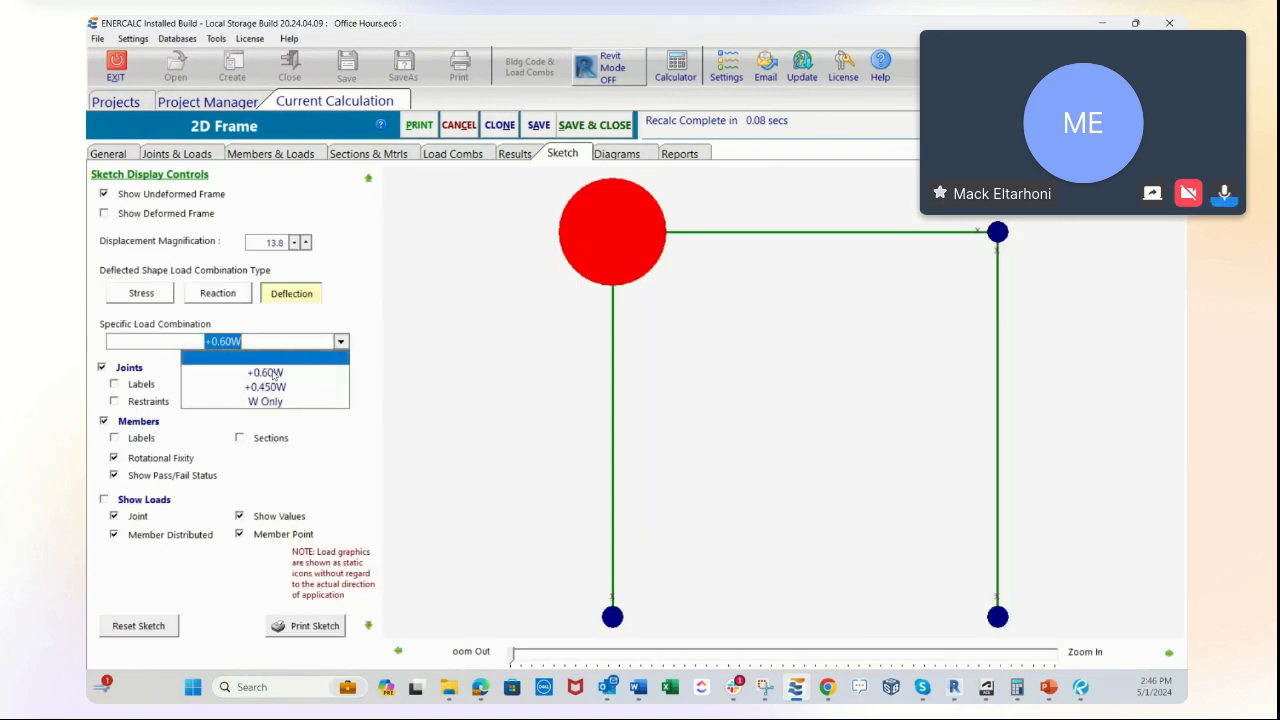
click(271, 377)
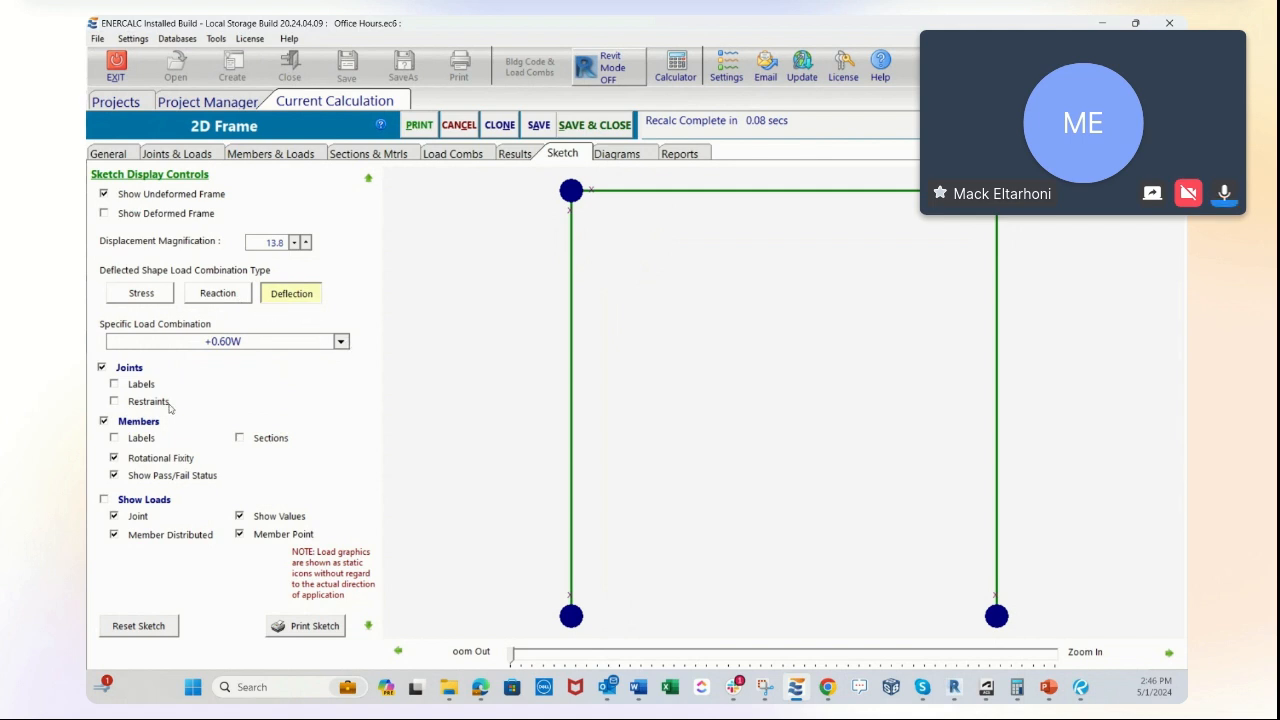
click(104, 500)
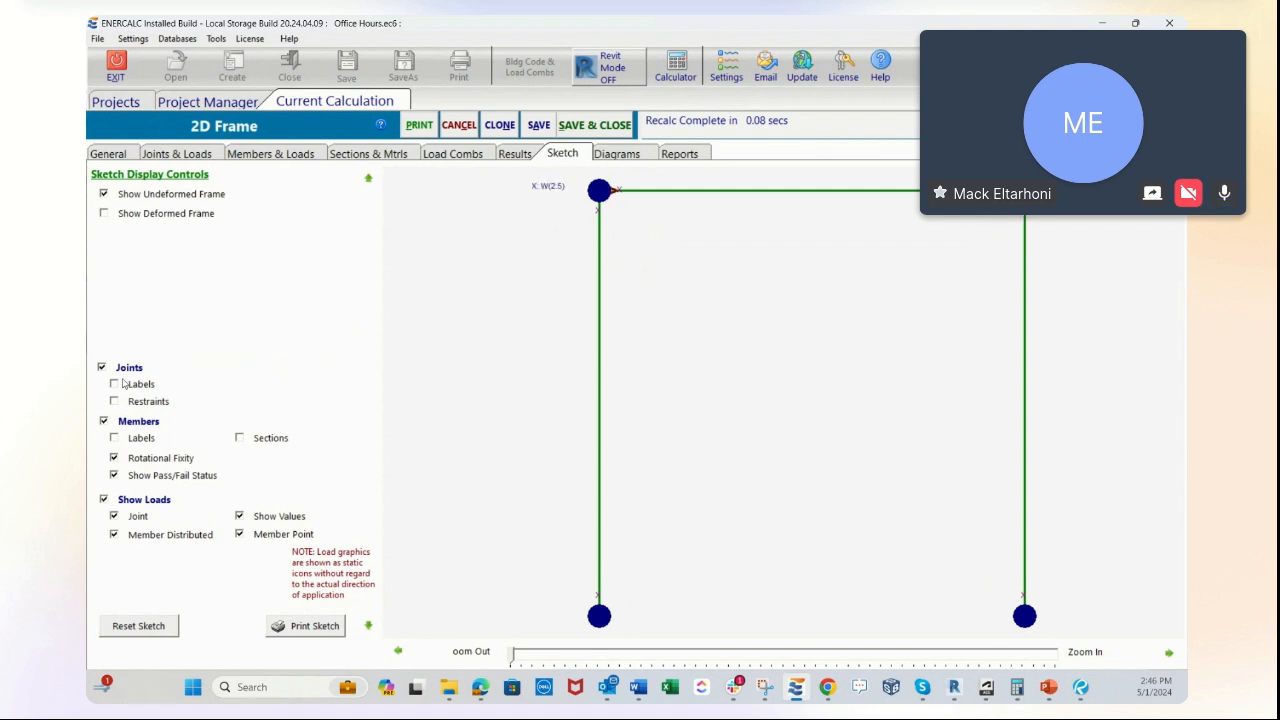
click(104, 214)
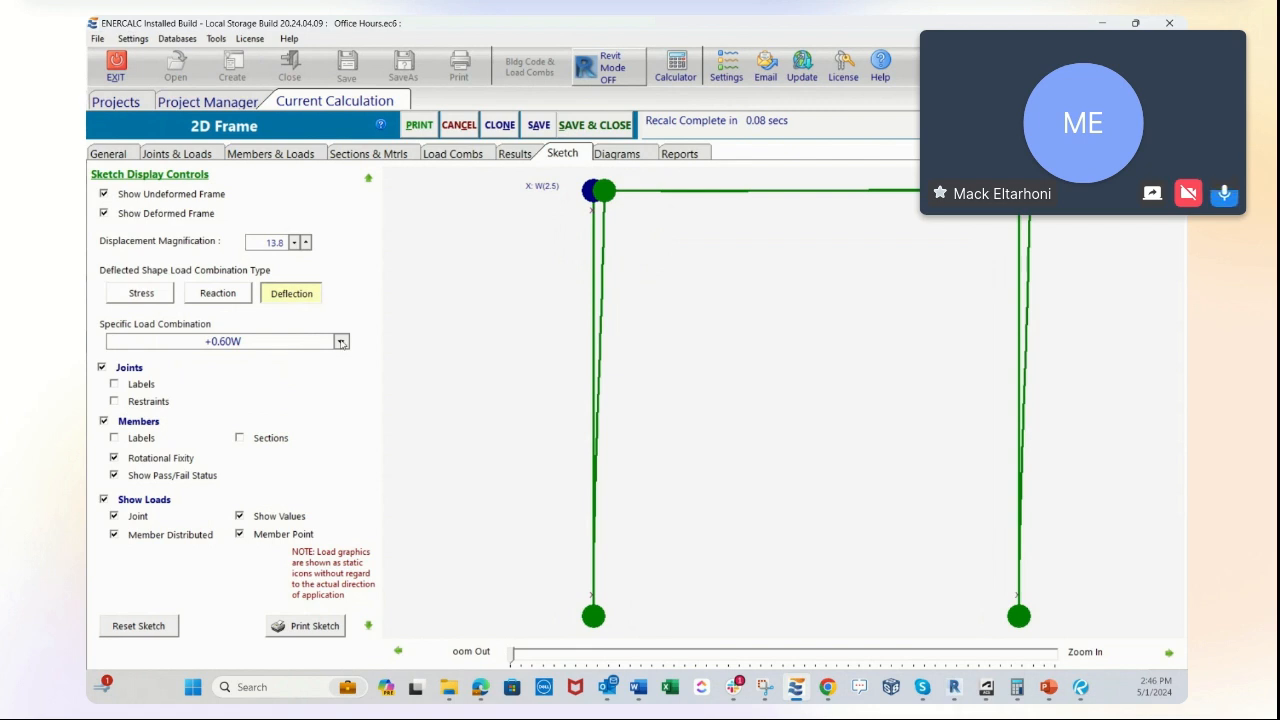
drag(265, 243, 316, 254)
text(20)
click(262, 341)
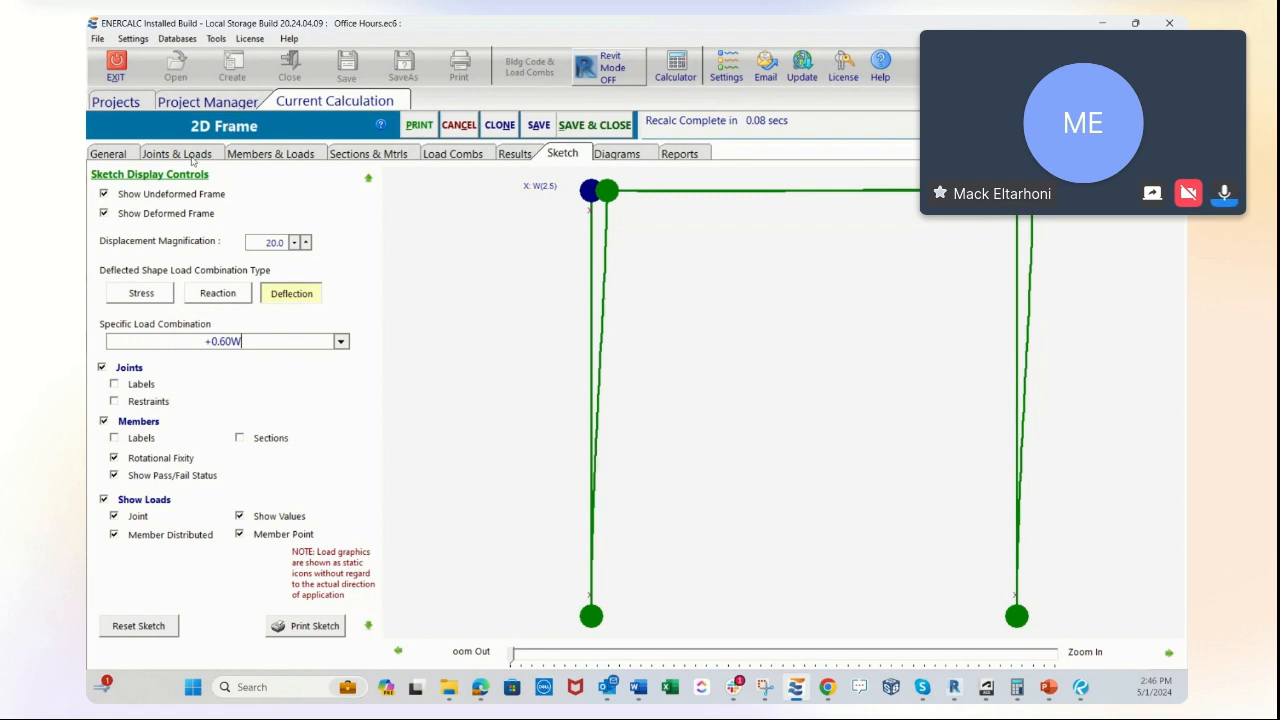
Set the Global X wind load on joint 2 to 7 kips
click(175, 163)
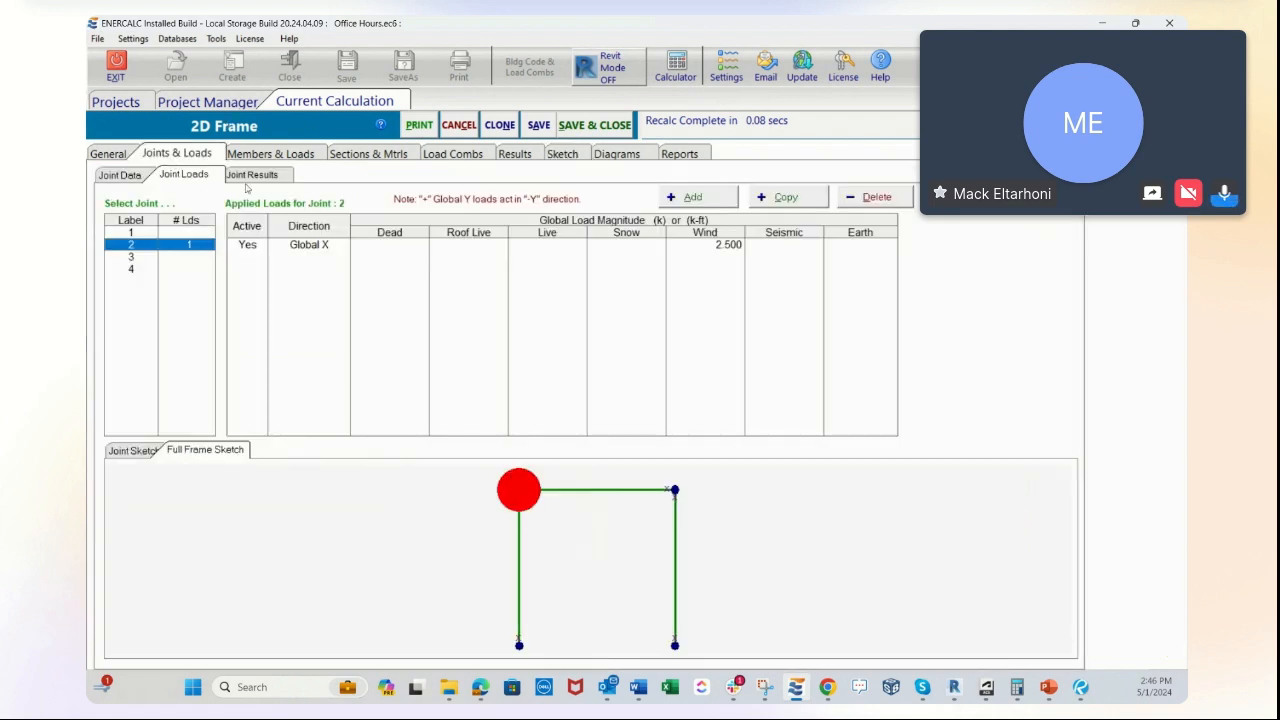
click(727, 250)
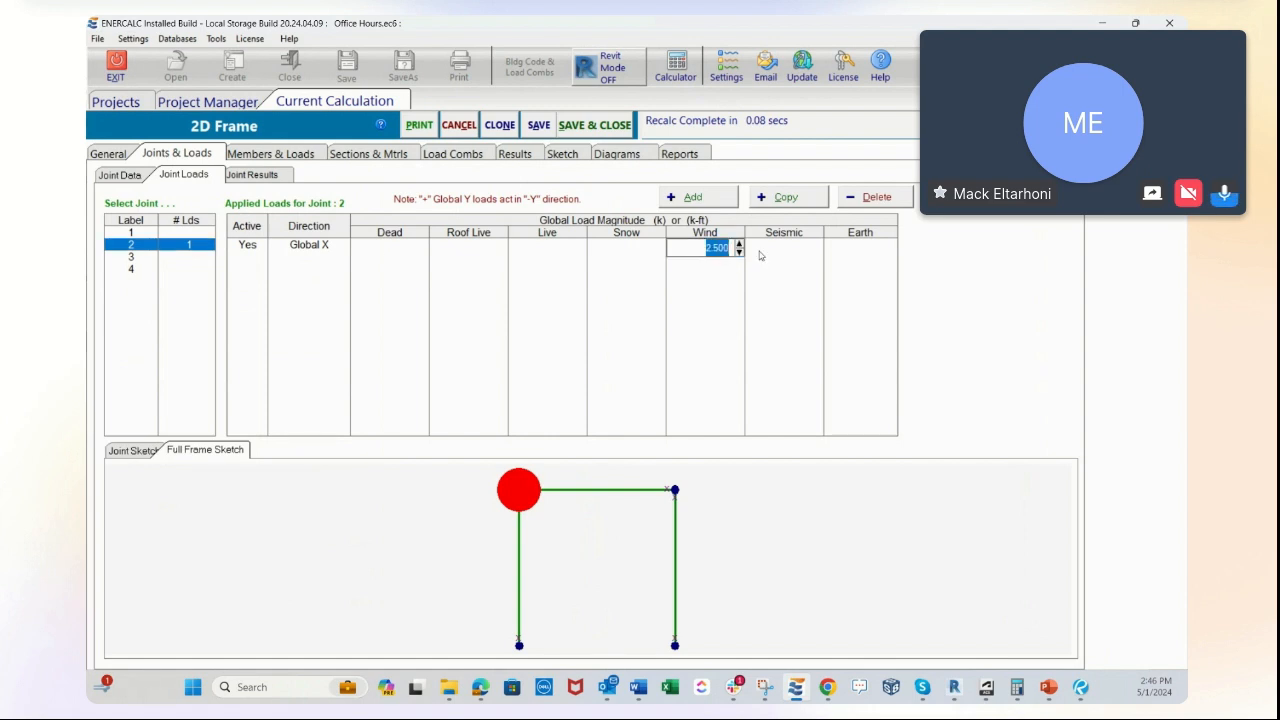
text(7)
key(Return)
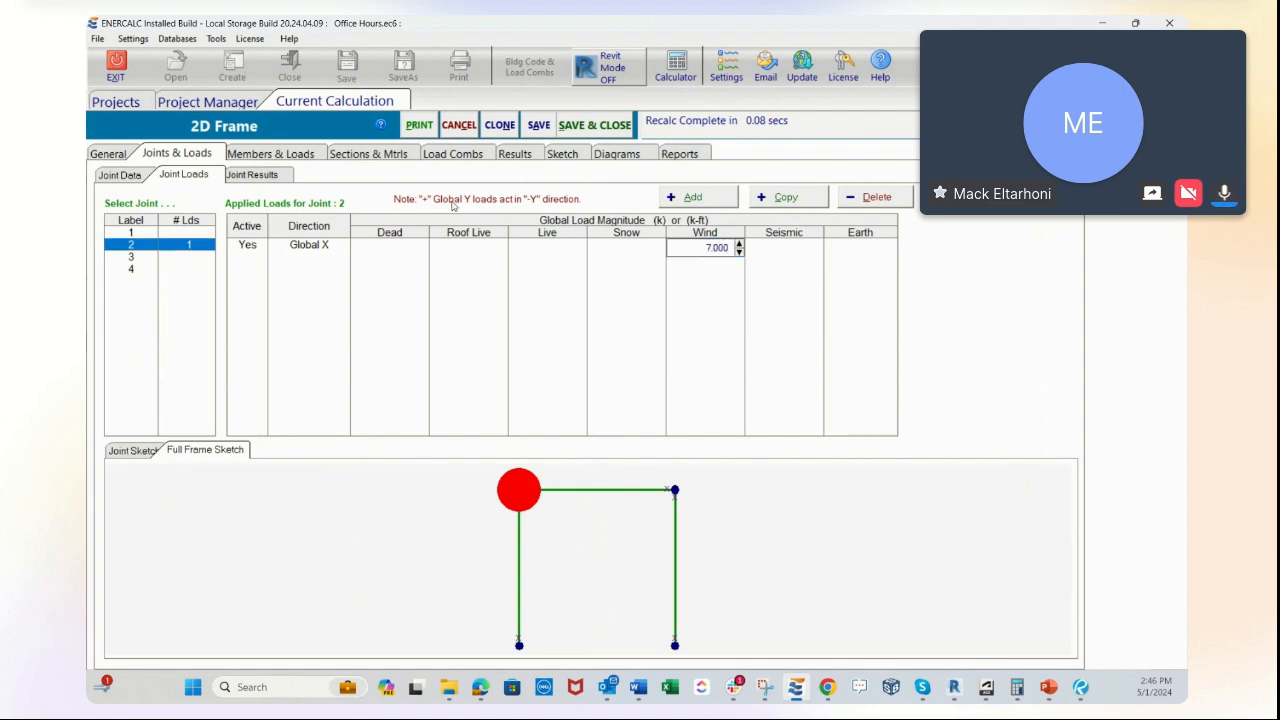
Display the frame's deformed shape for +0.60W in the sketch and check the members' maximum stress ratios
click(563, 153)
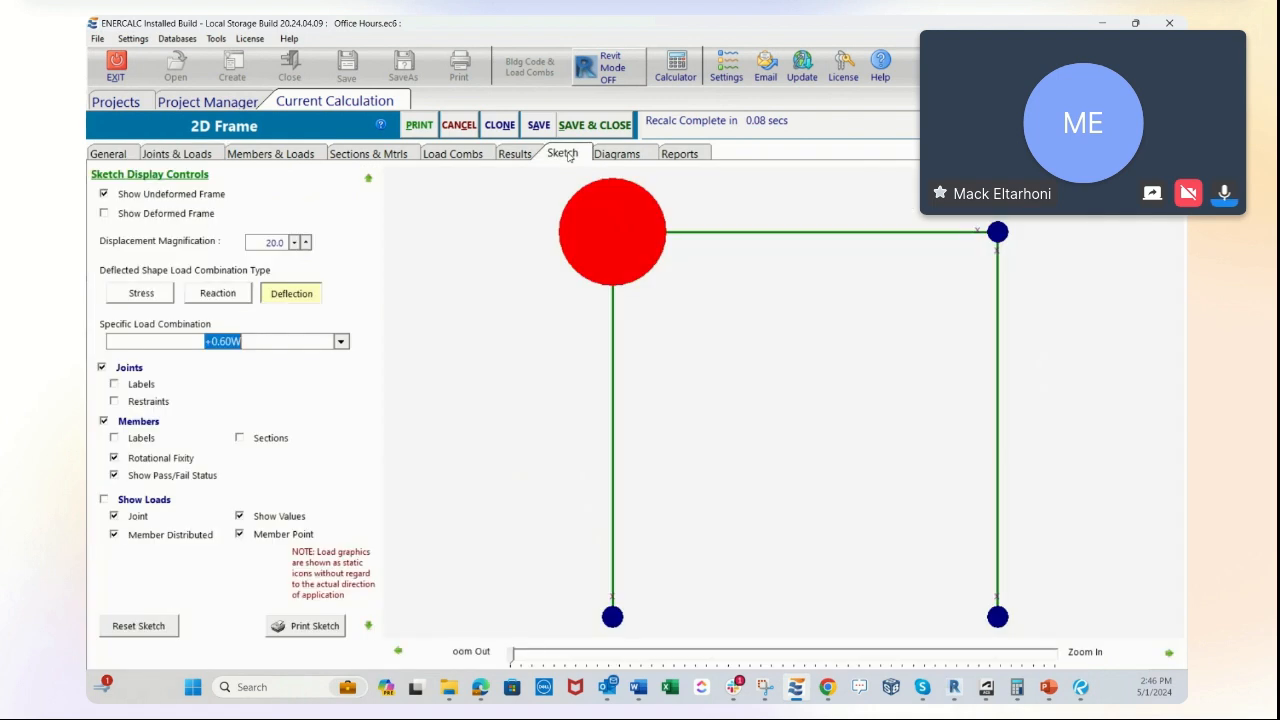
click(340, 342)
click(255, 373)
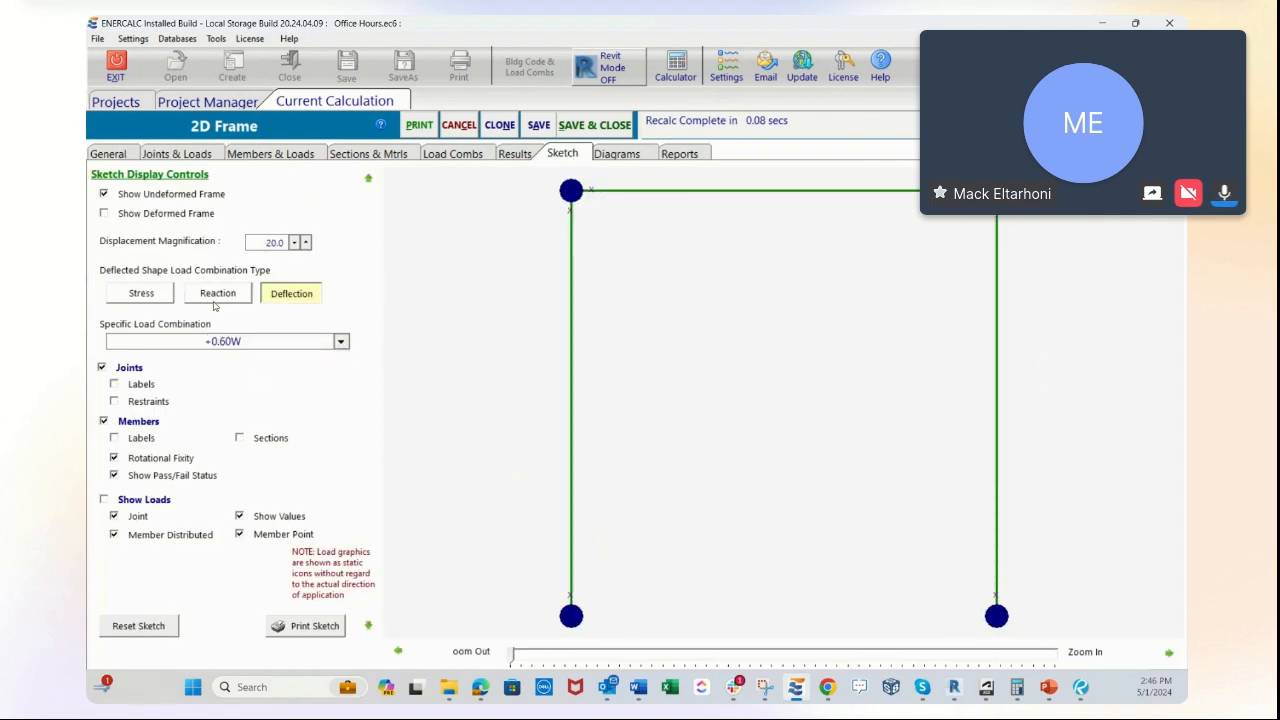
click(104, 214)
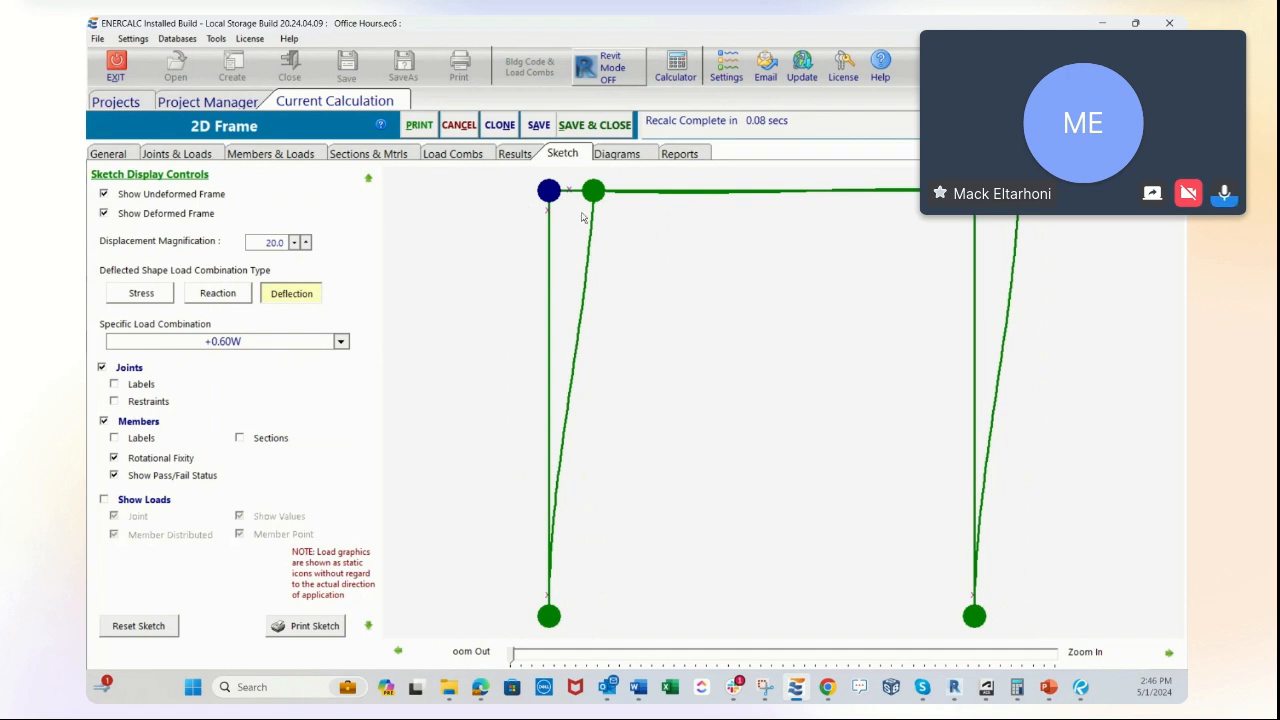
click(514, 154)
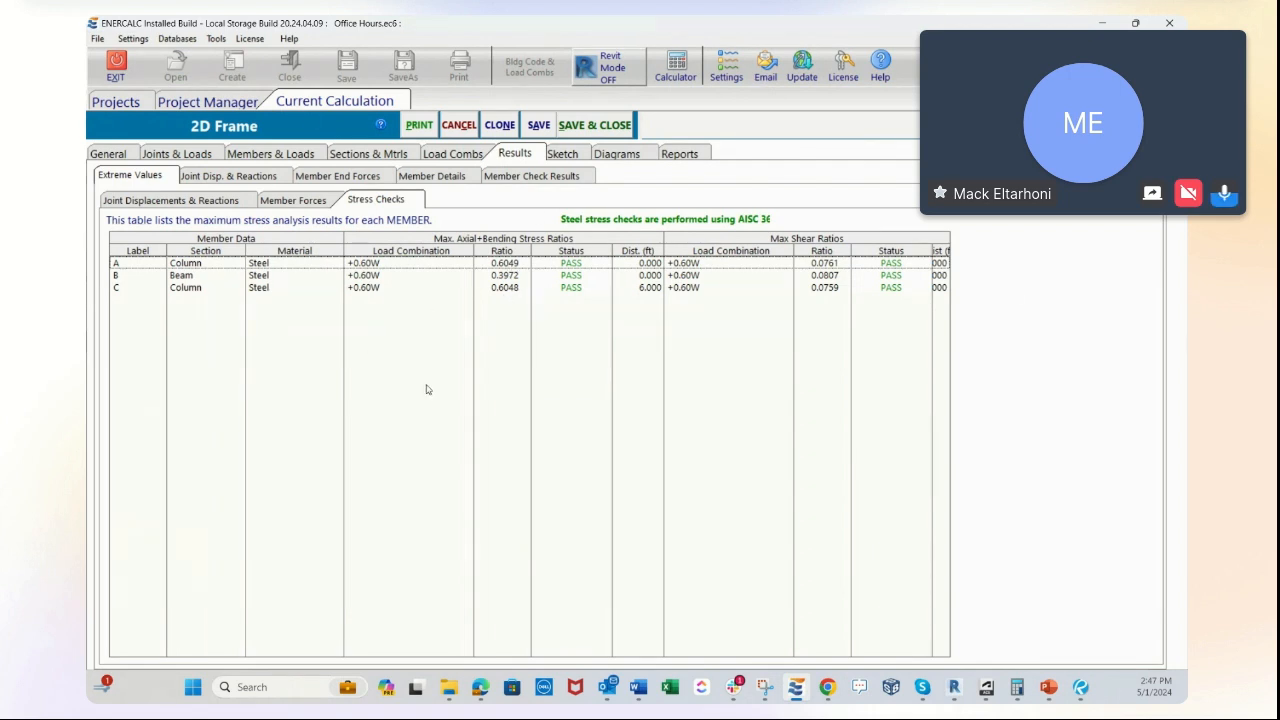
Switch to the web browser and compare the Structural Engineering Library's member release topic with the Assigning Proper Fixities FAQ
click(477, 693)
click(654, 635)
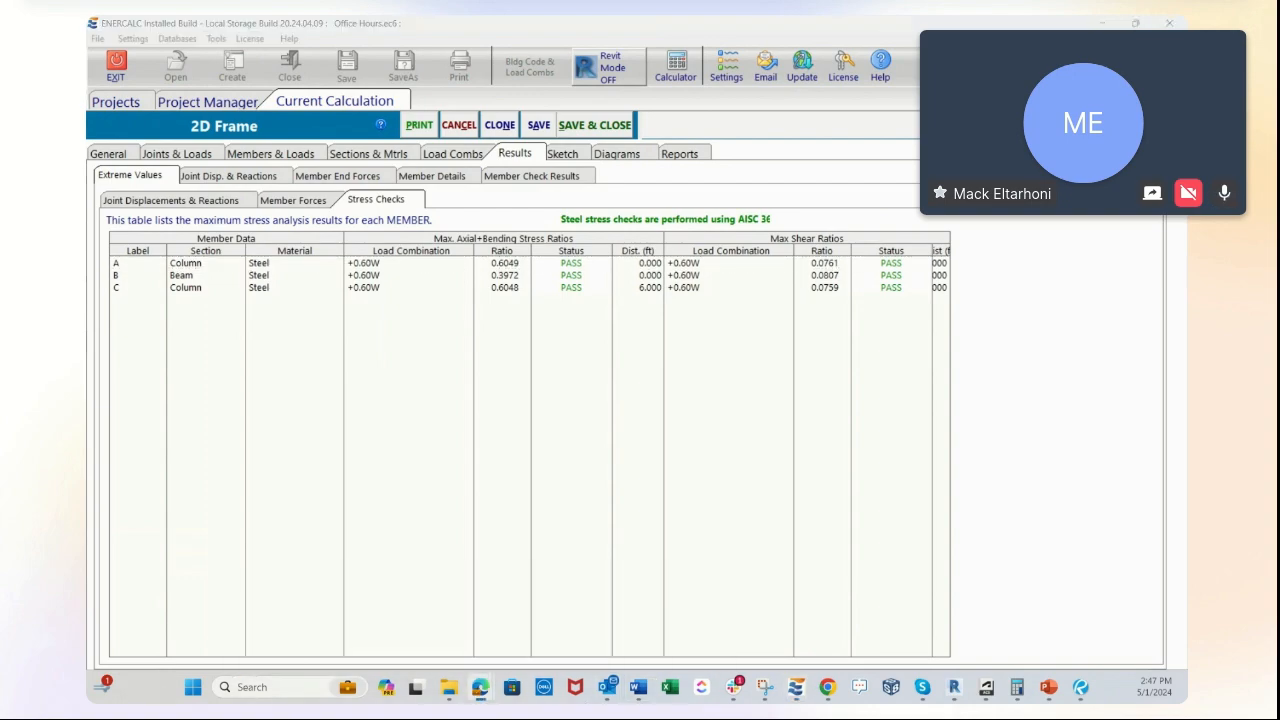
drag(1187, 200, 700, 18)
click(312, 26)
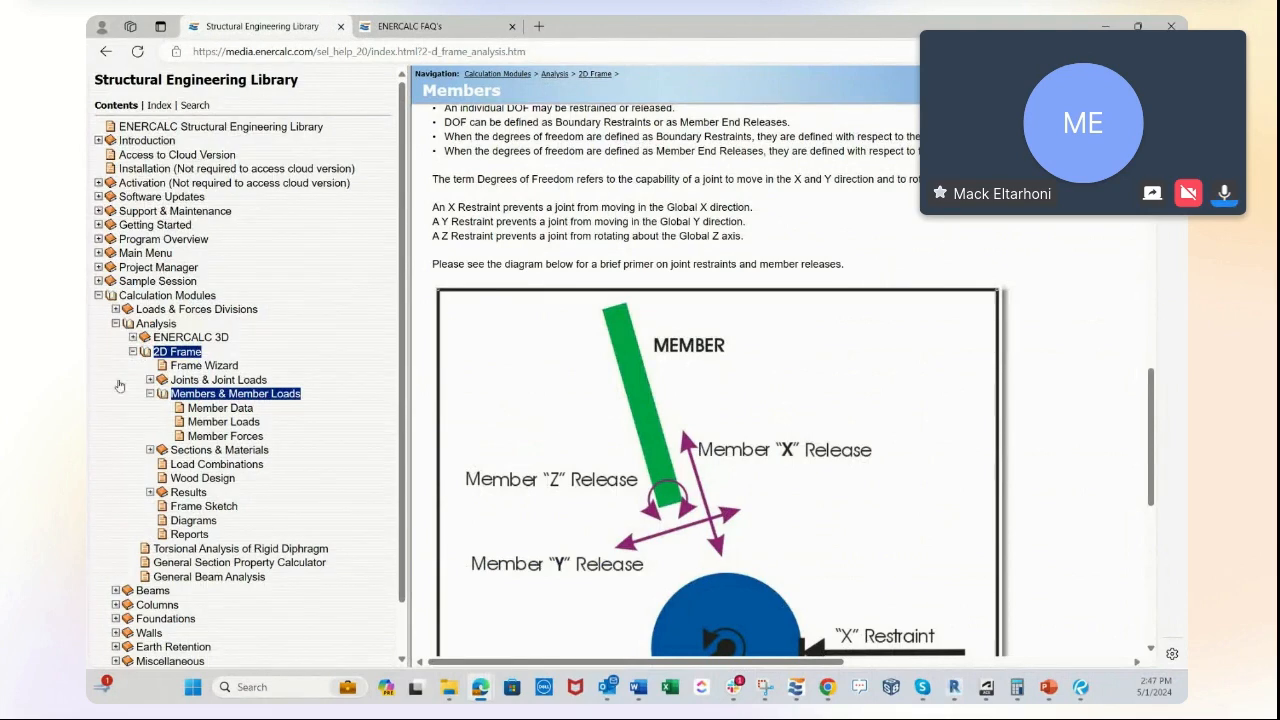
click(392, 28)
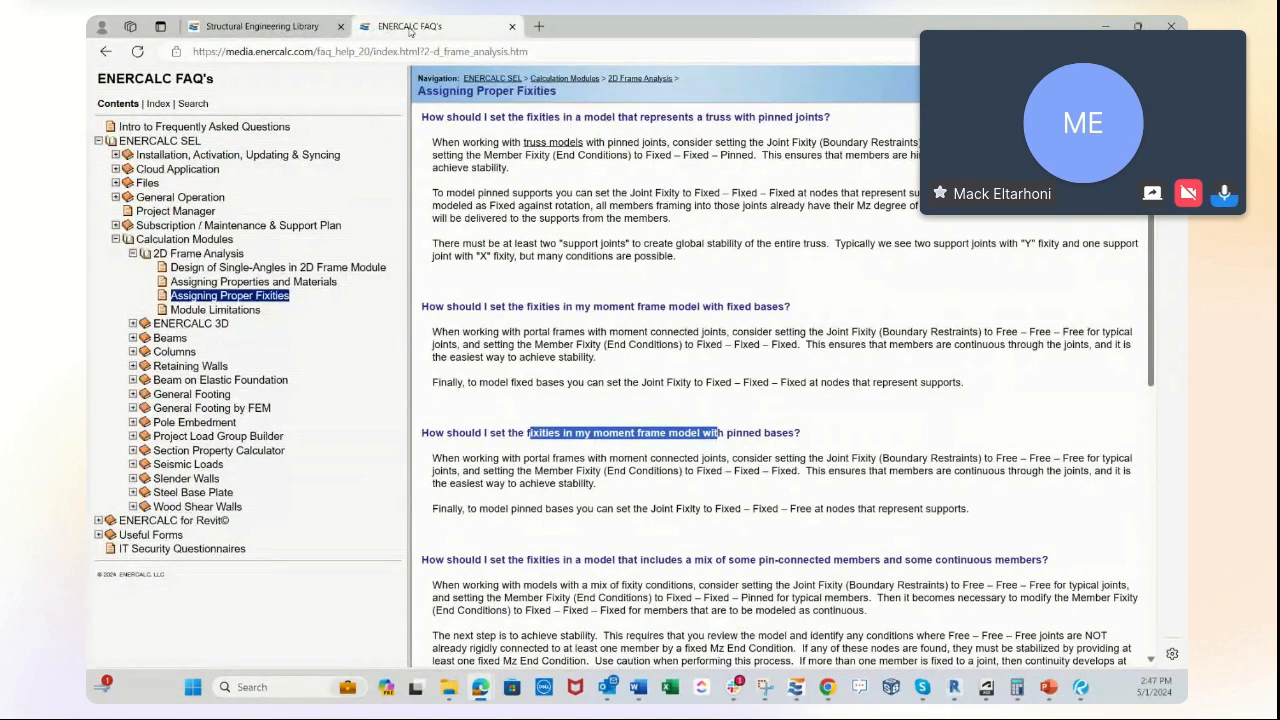
click(245, 27)
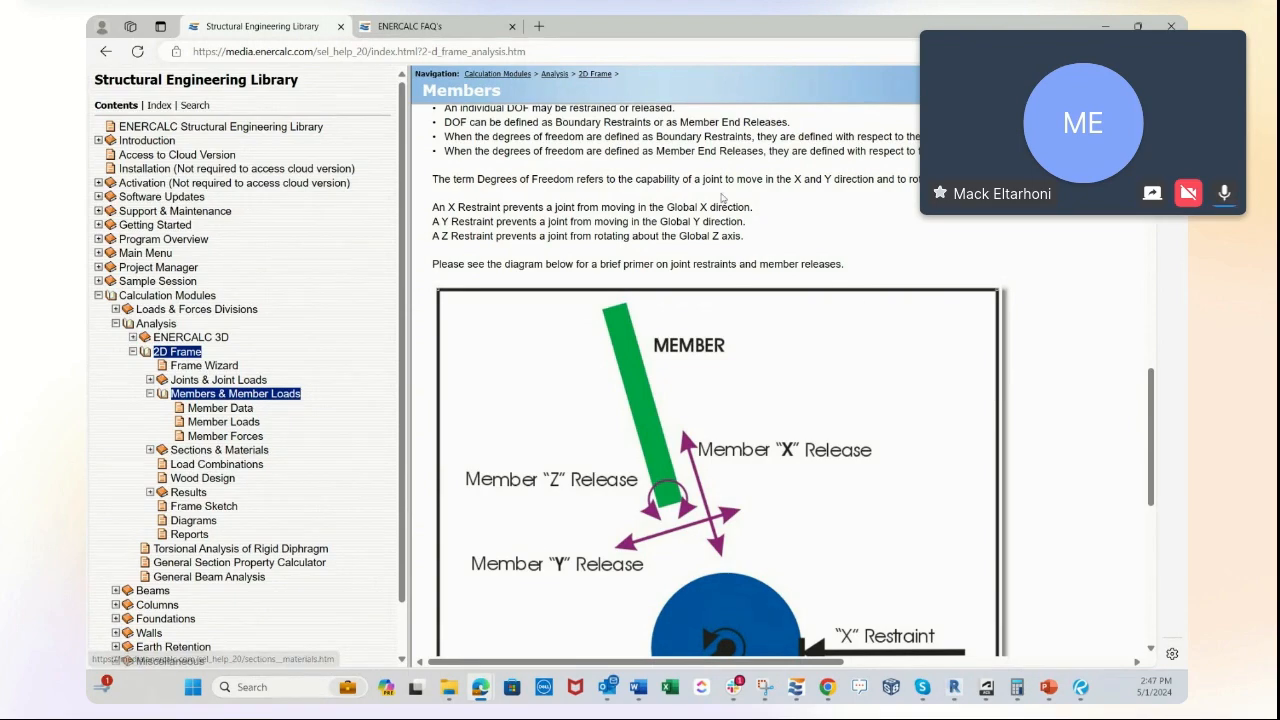
scroll(590, 348, up, 8)
Read the FAQ guidance on setting fixities in a moment frame model with pinned bases
click(385, 24)
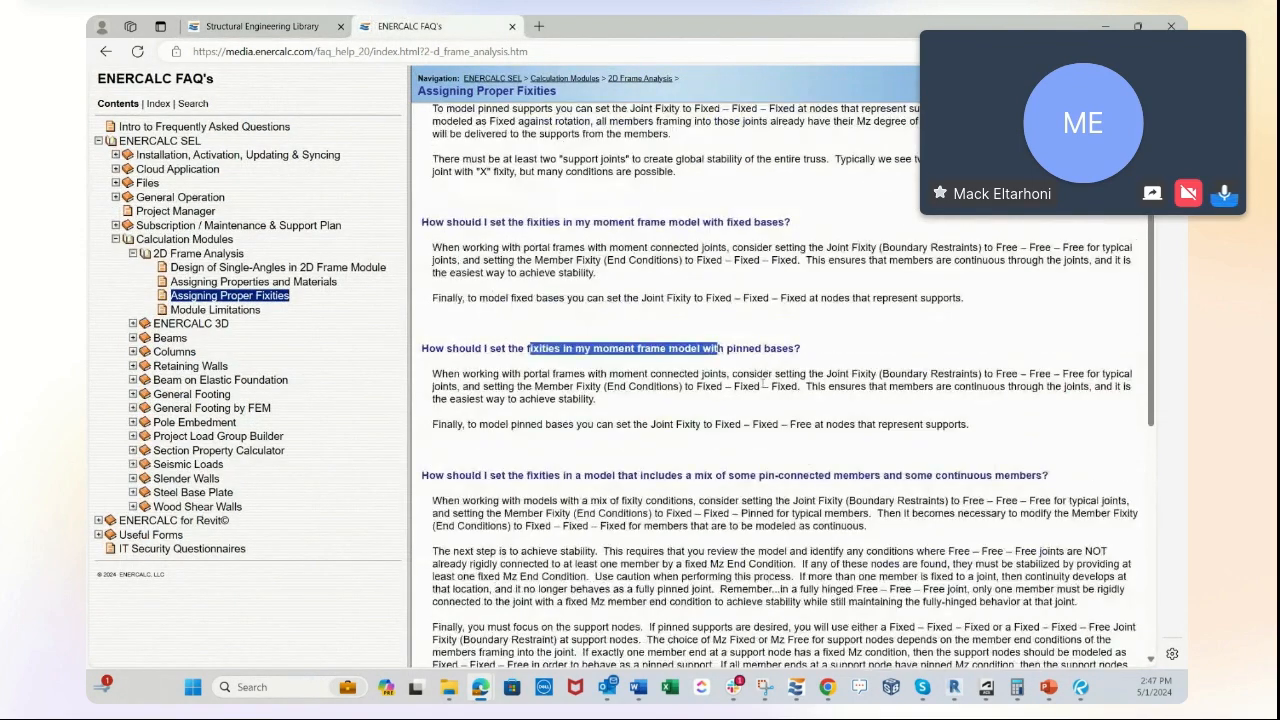
click(583, 348)
drag(585, 348, 802, 349)
drag(617, 403, 526, 376)
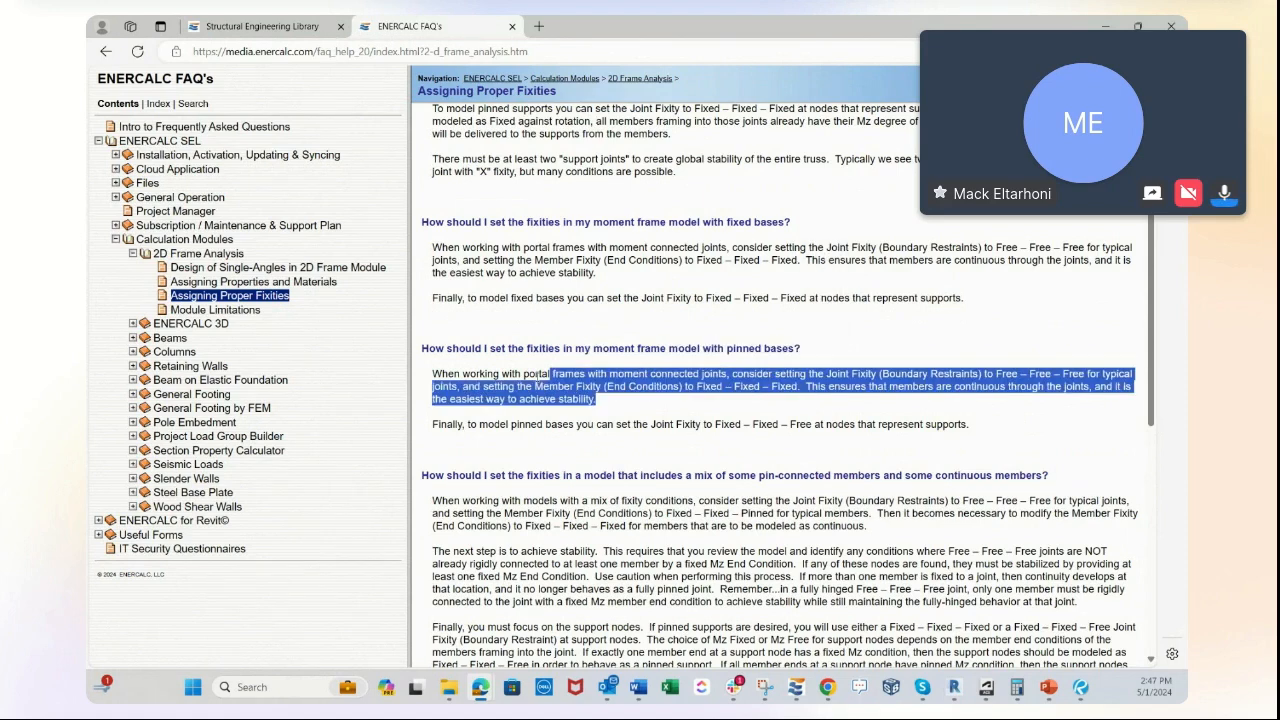
click(490, 370)
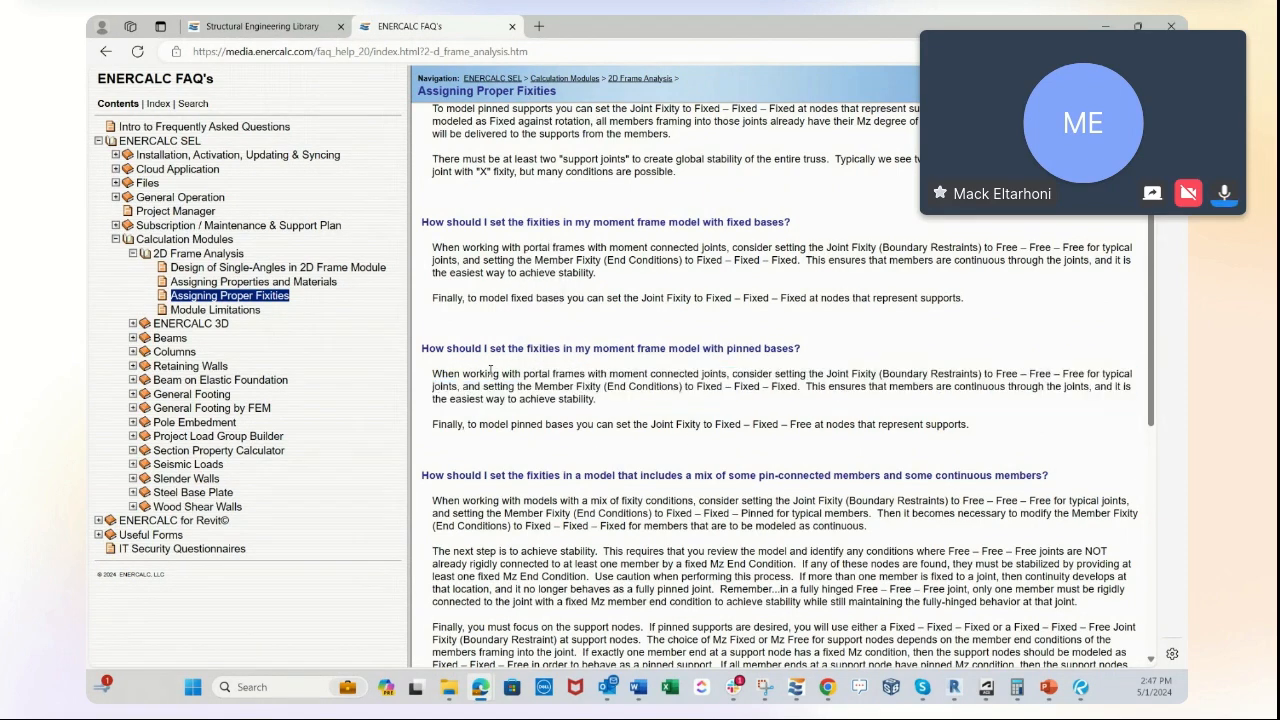
Open enercalc.com in a new browser tab
scroll(490, 370, up, 1)
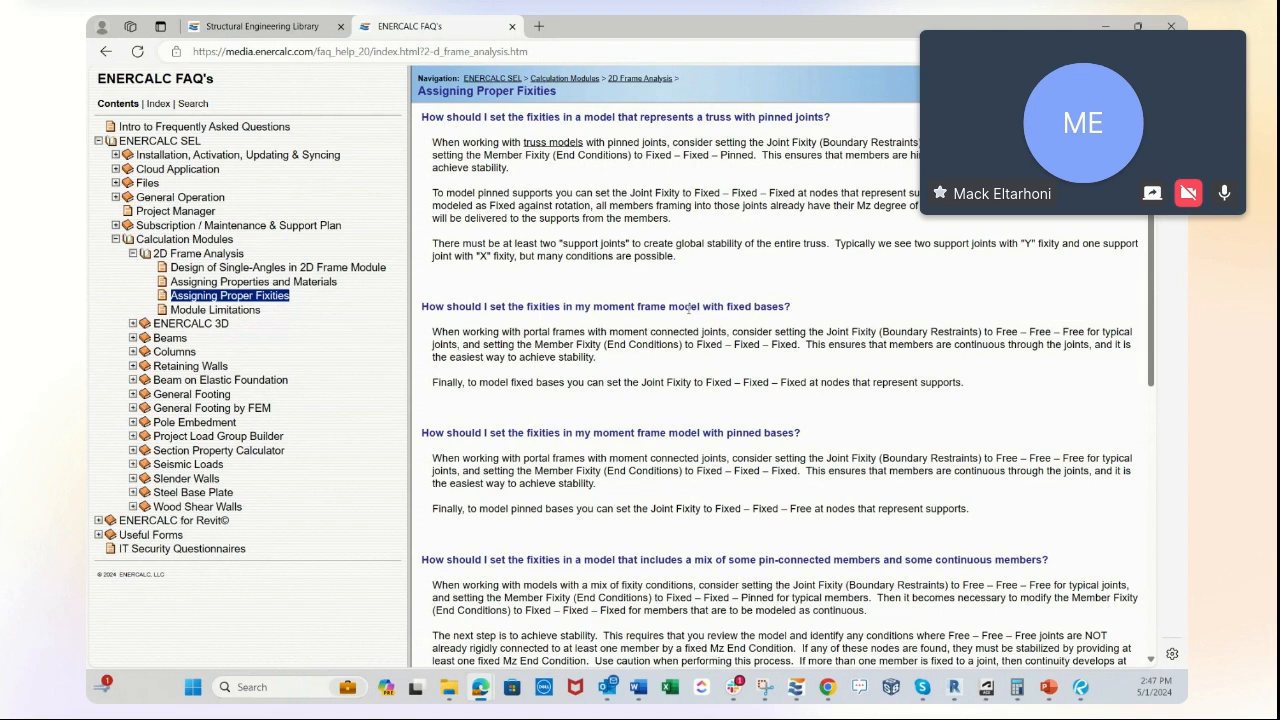
click(542, 30)
text(enerc)
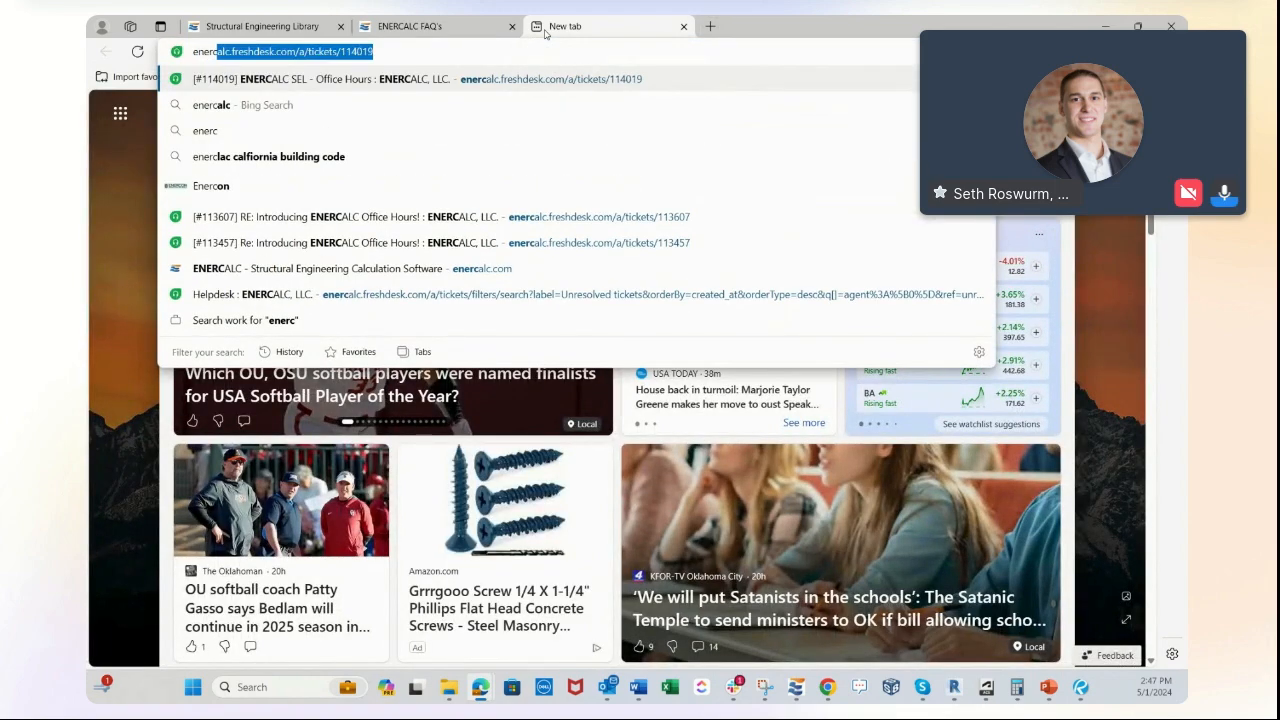
text(alc)
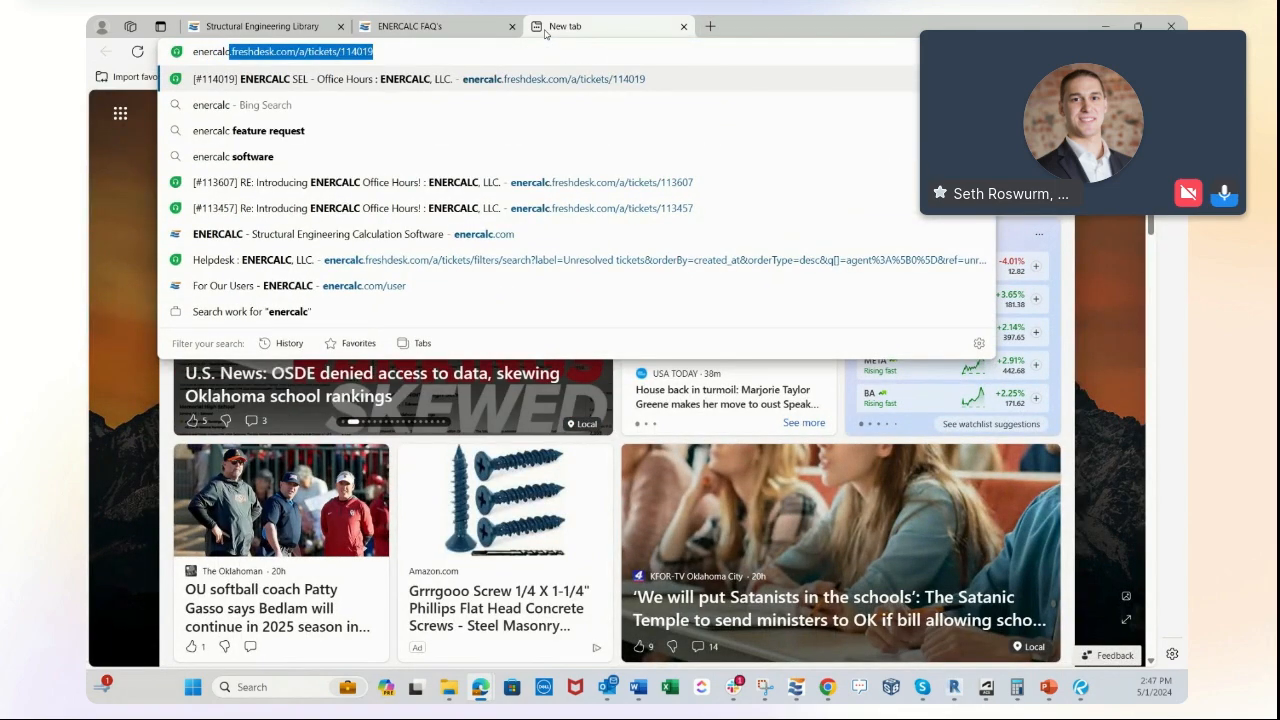
text(.com)
key(Return)
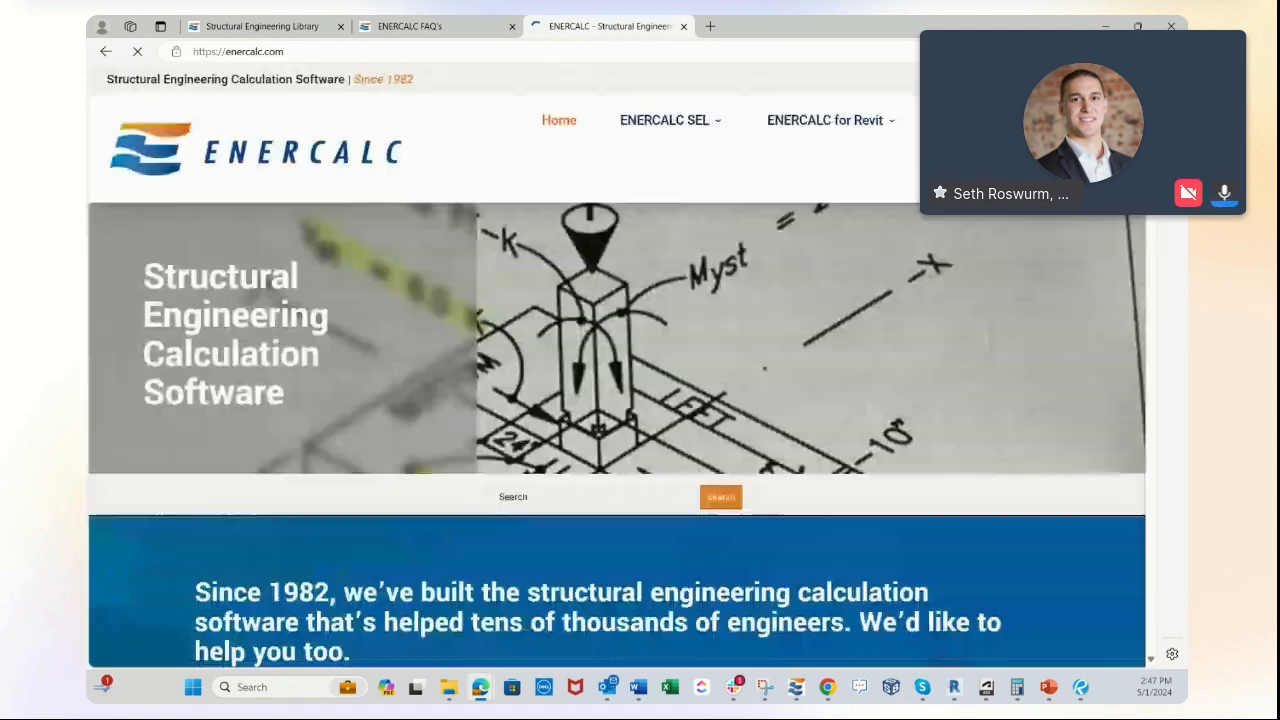
Switch back to ENERCALC, open its built-in help, and view the Program Settings and Current Calculation Tab topics
key(alt+Tab)
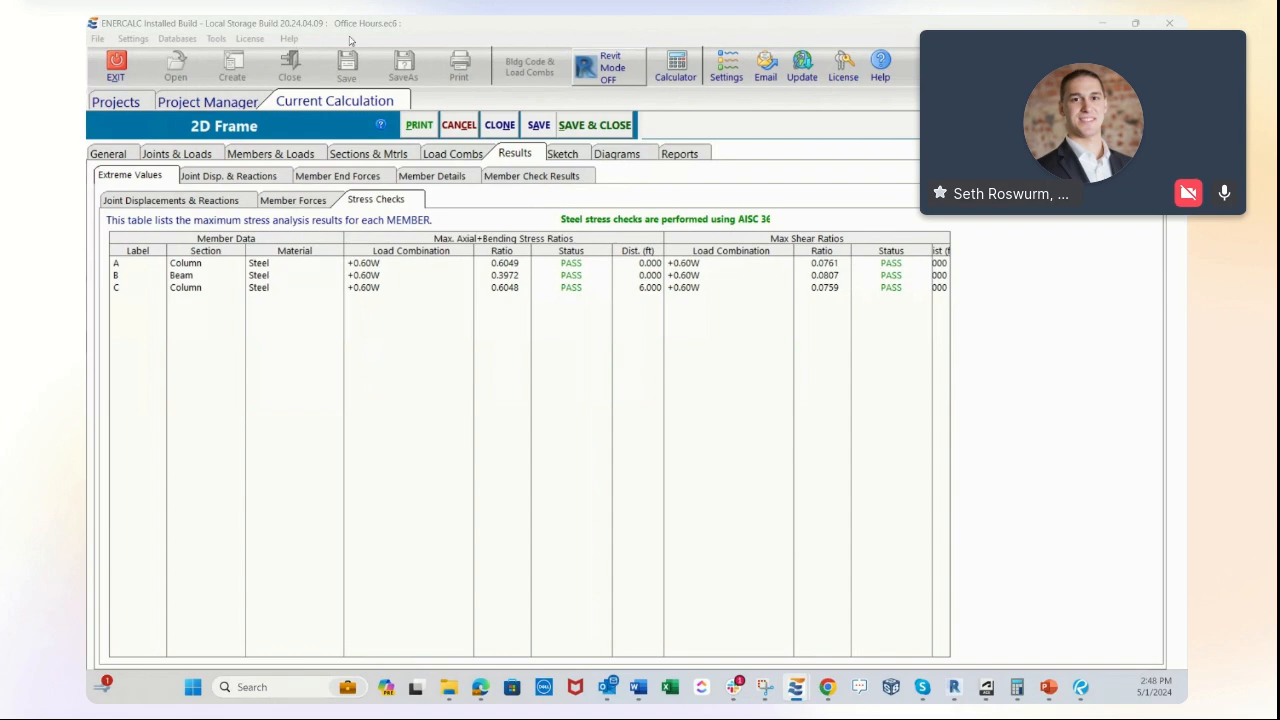
mouse_move(412, 24)
mouse_down()
mouse_move(416, 61)
mouse_move(420, 19)
mouse_up()
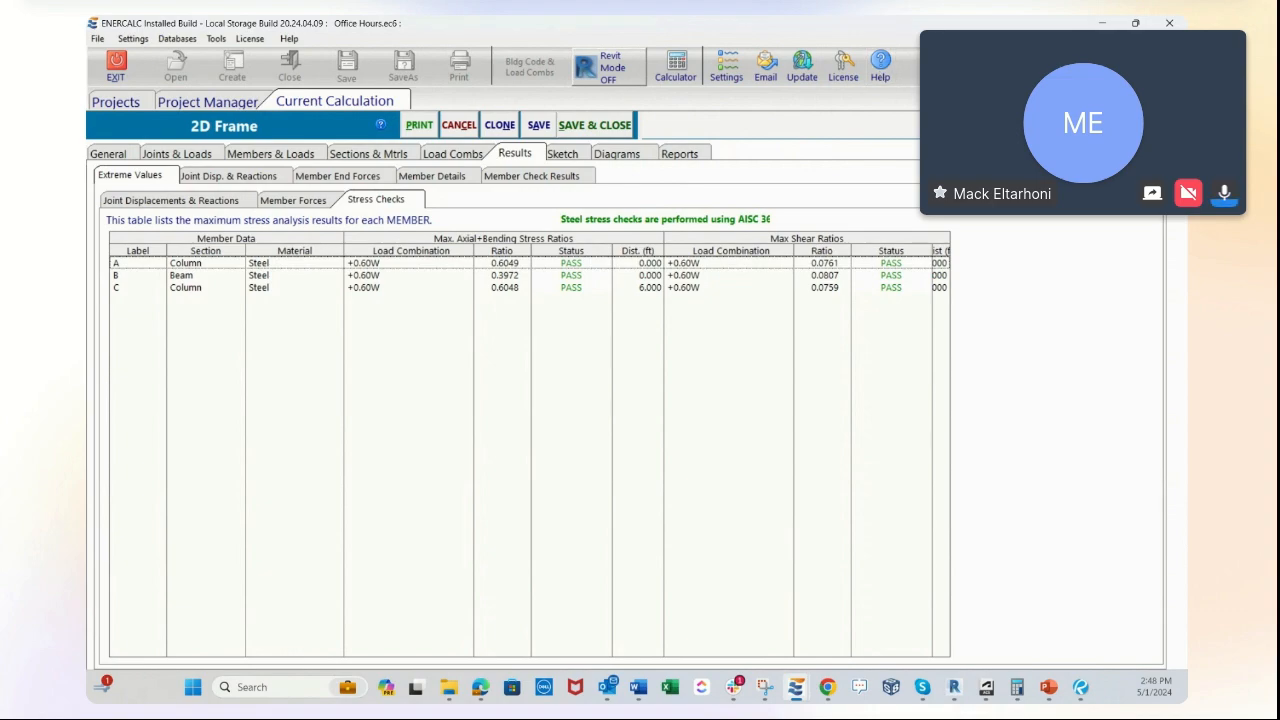
click(880, 65)
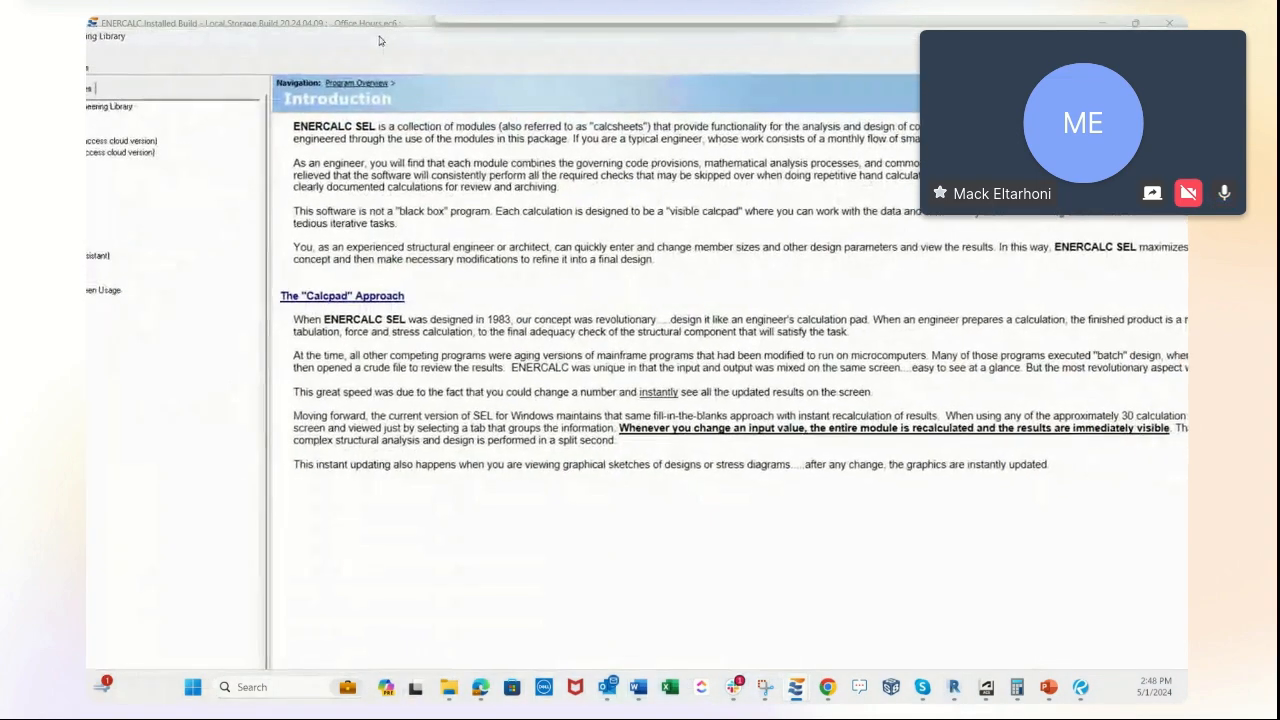
drag(466, 27, 400, 18)
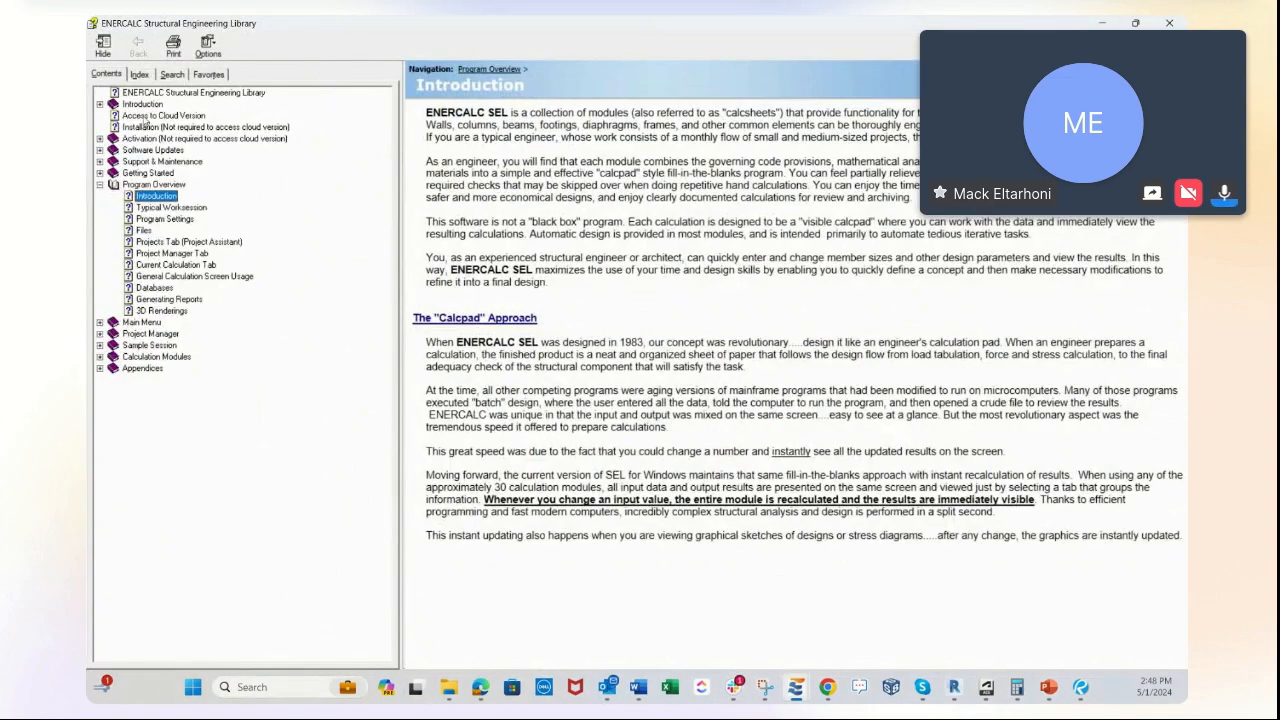
click(162, 219)
click(172, 265)
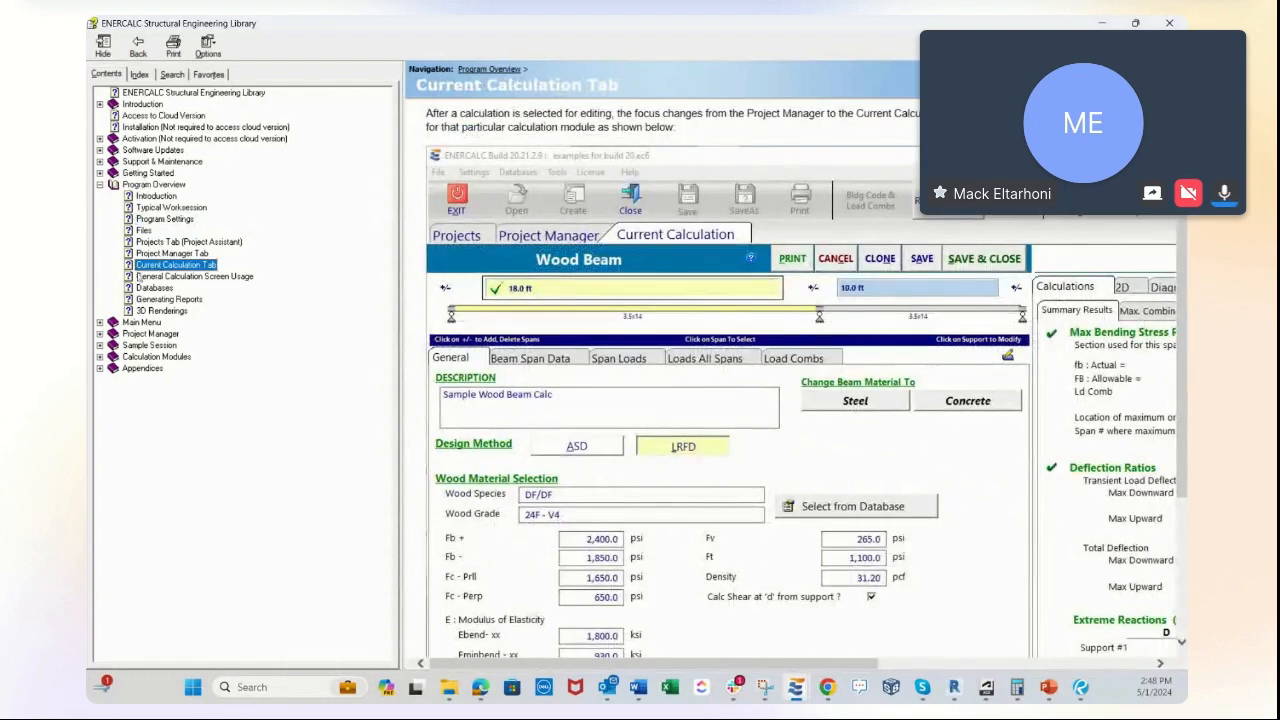
View the Torsional Analysis of Rigid Diaphragm and General Beam Analysis topics under Calculation Modules > Analysis, and close the help
click(148, 357)
click(100, 358)
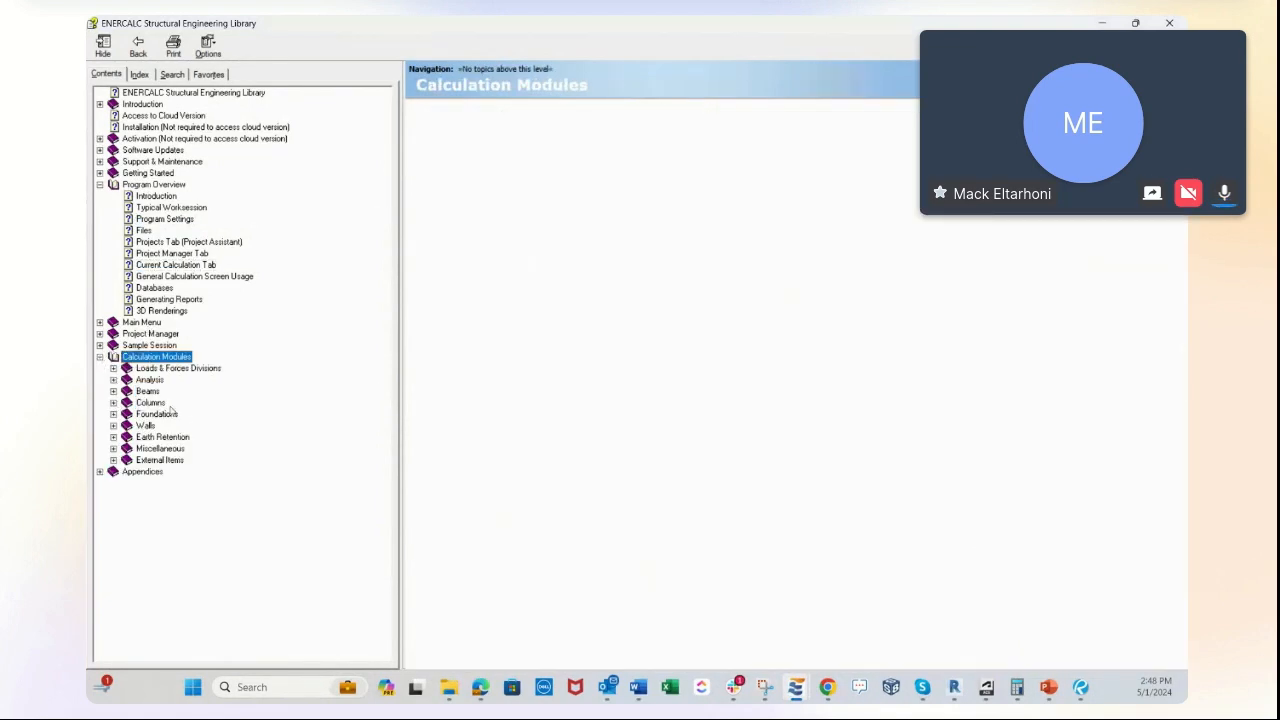
click(113, 380)
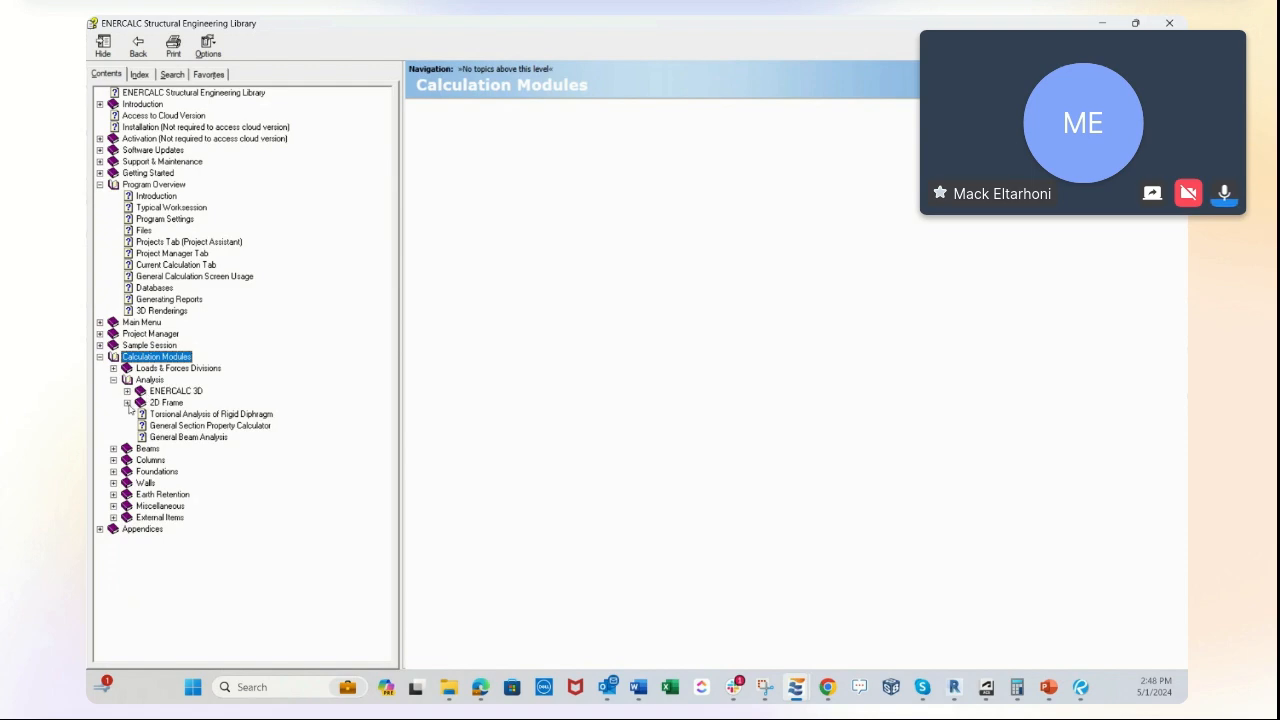
click(166, 414)
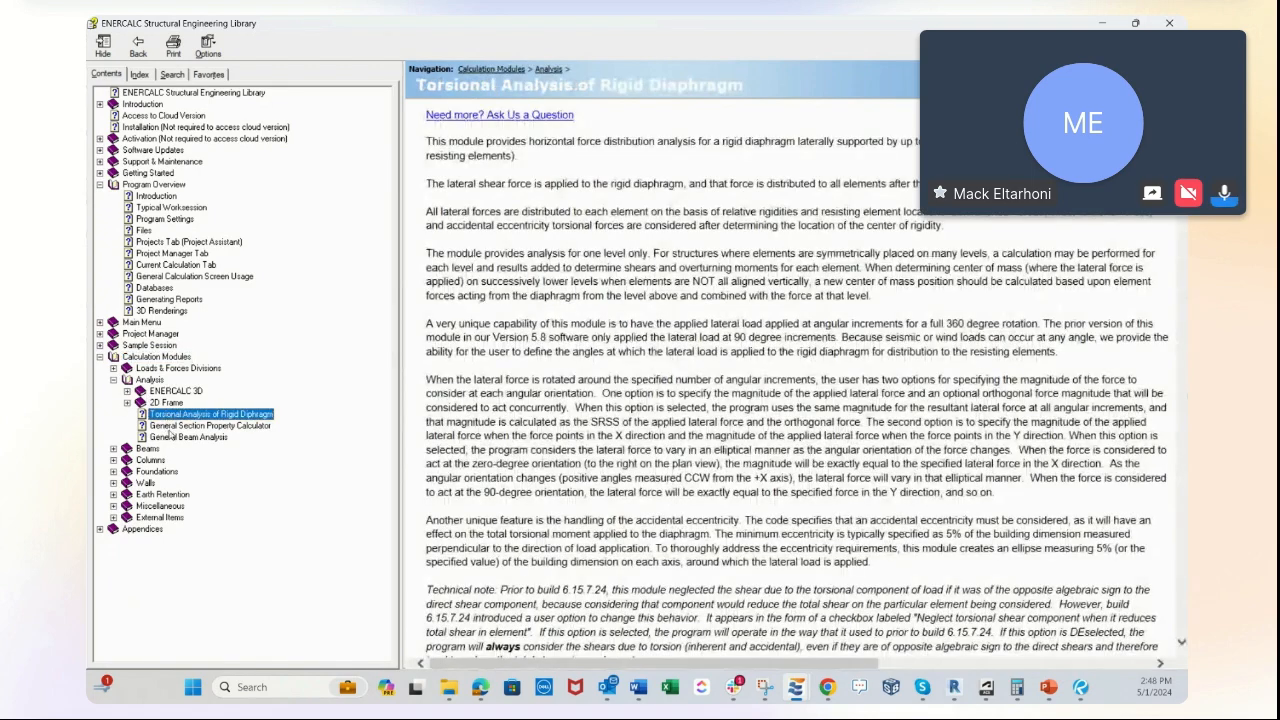
click(168, 439)
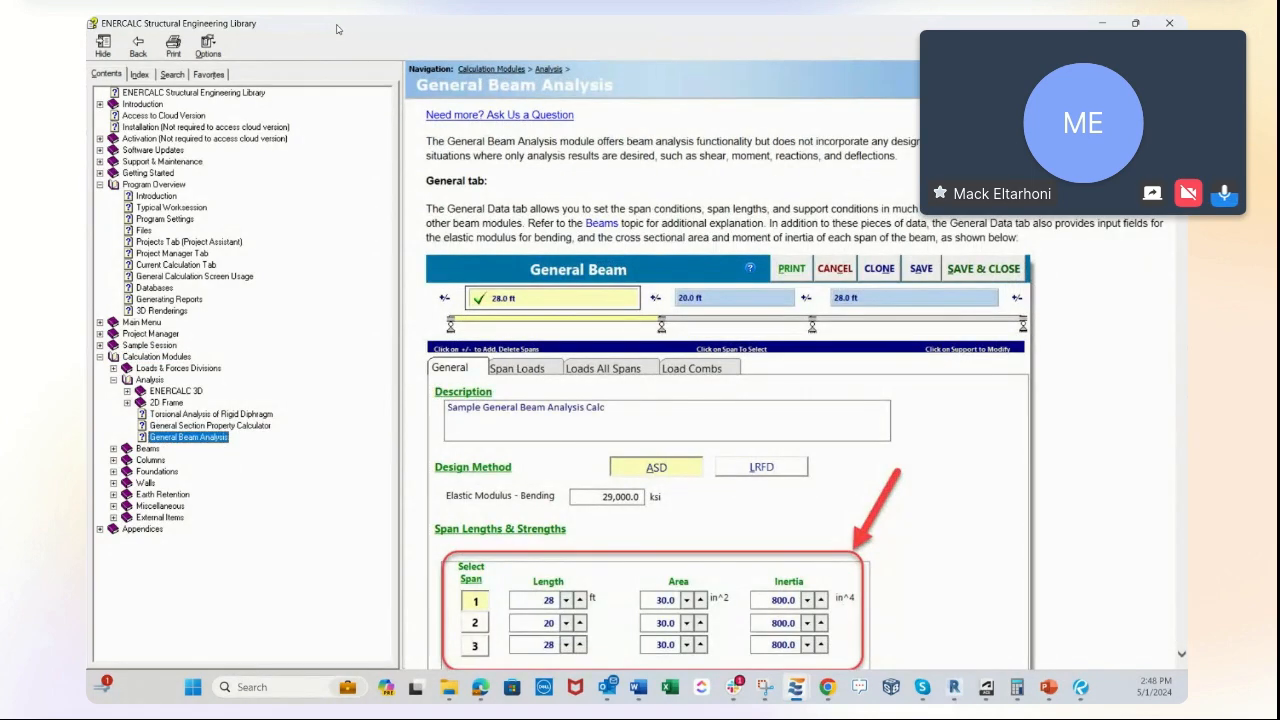
click(1169, 23)
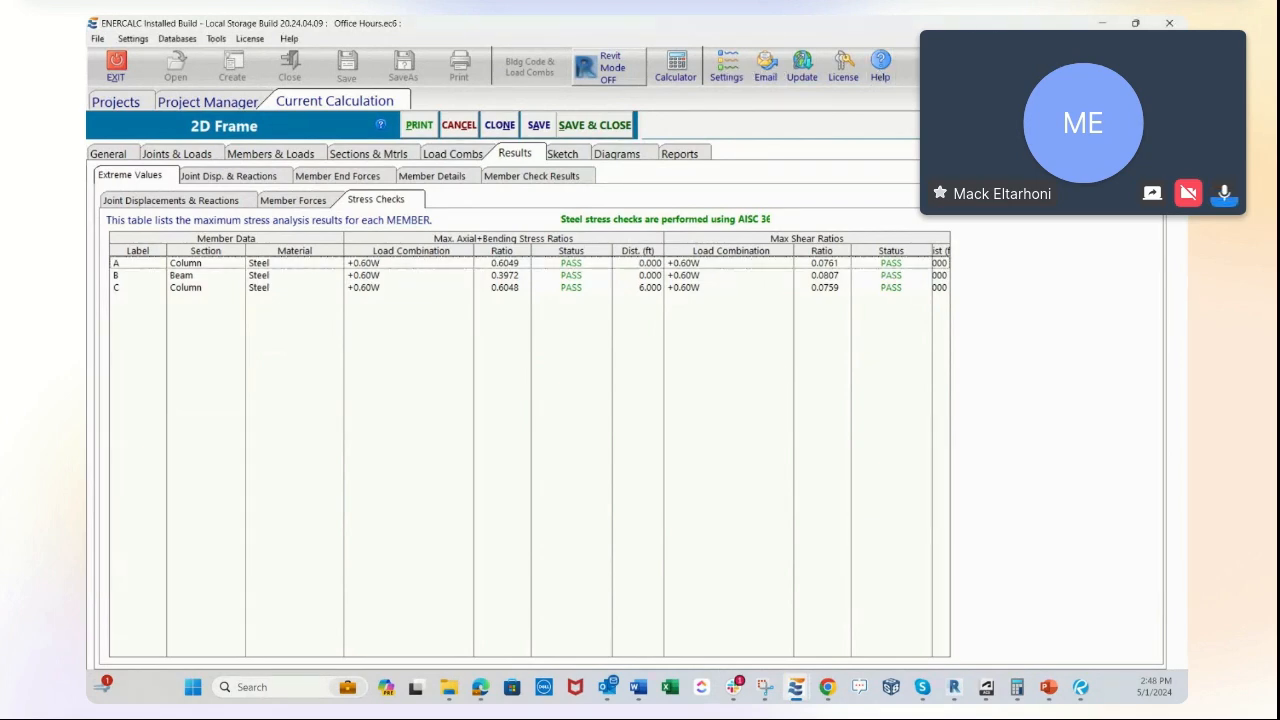
Return to the web browser and open the ENERCALC website's For Our Users page
click(1101, 23)
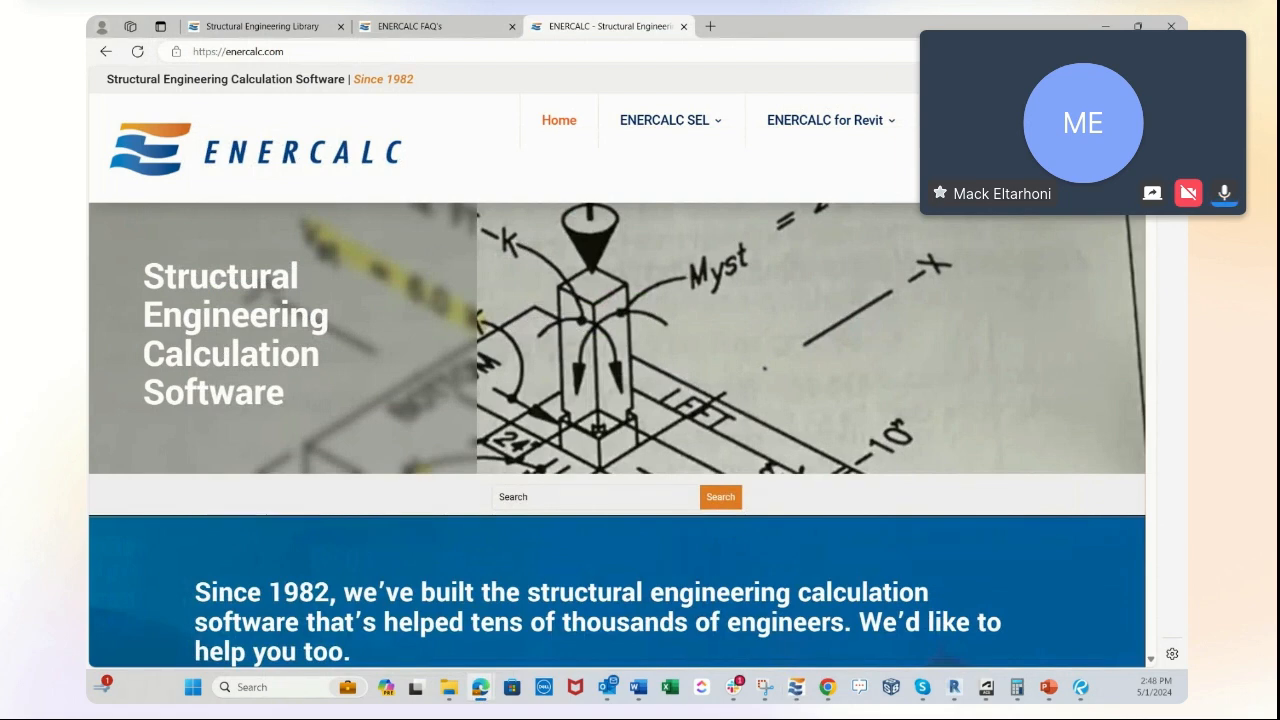
mouse_move(1042, 121)
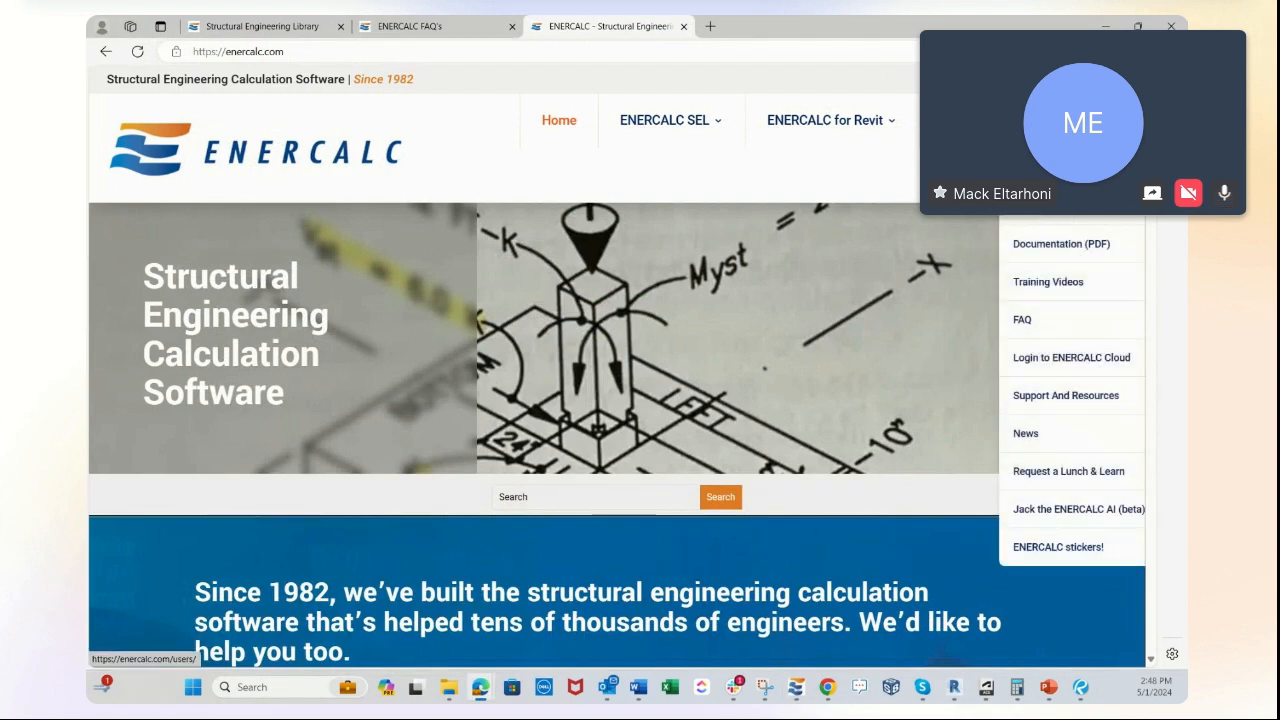
scroll(653, 454, down, 10)
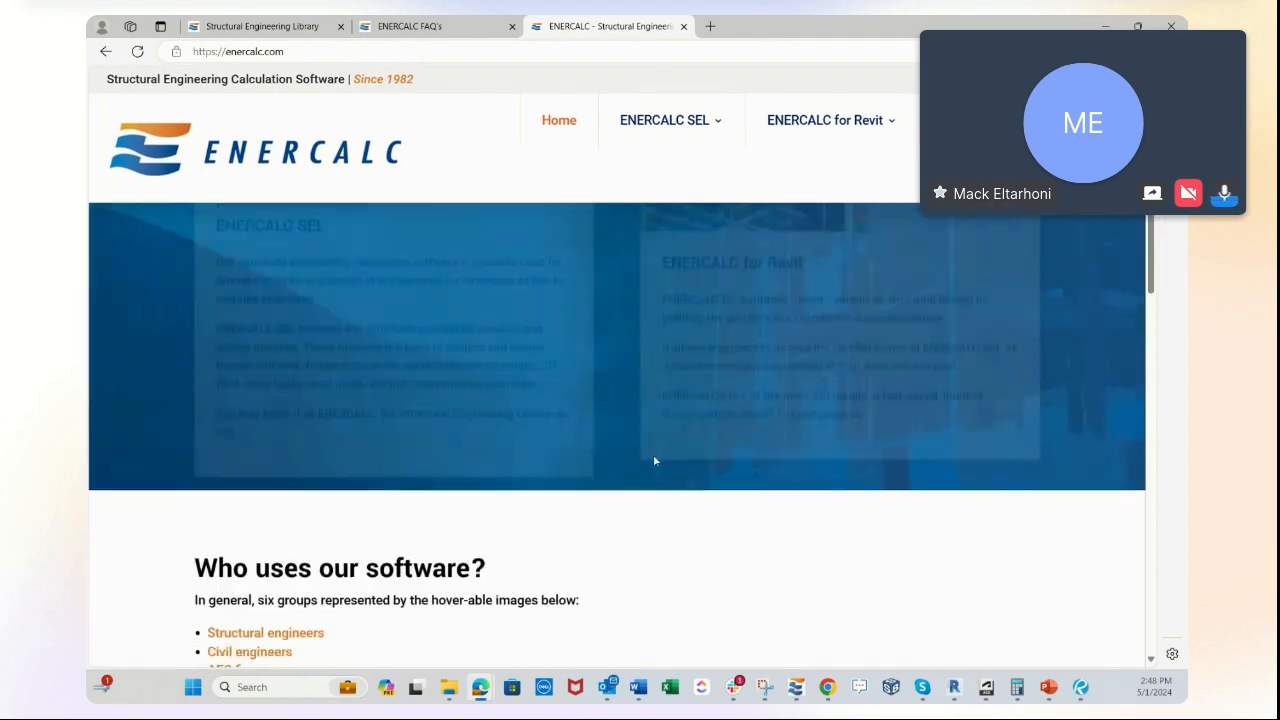
scroll(814, 458, up, 10)
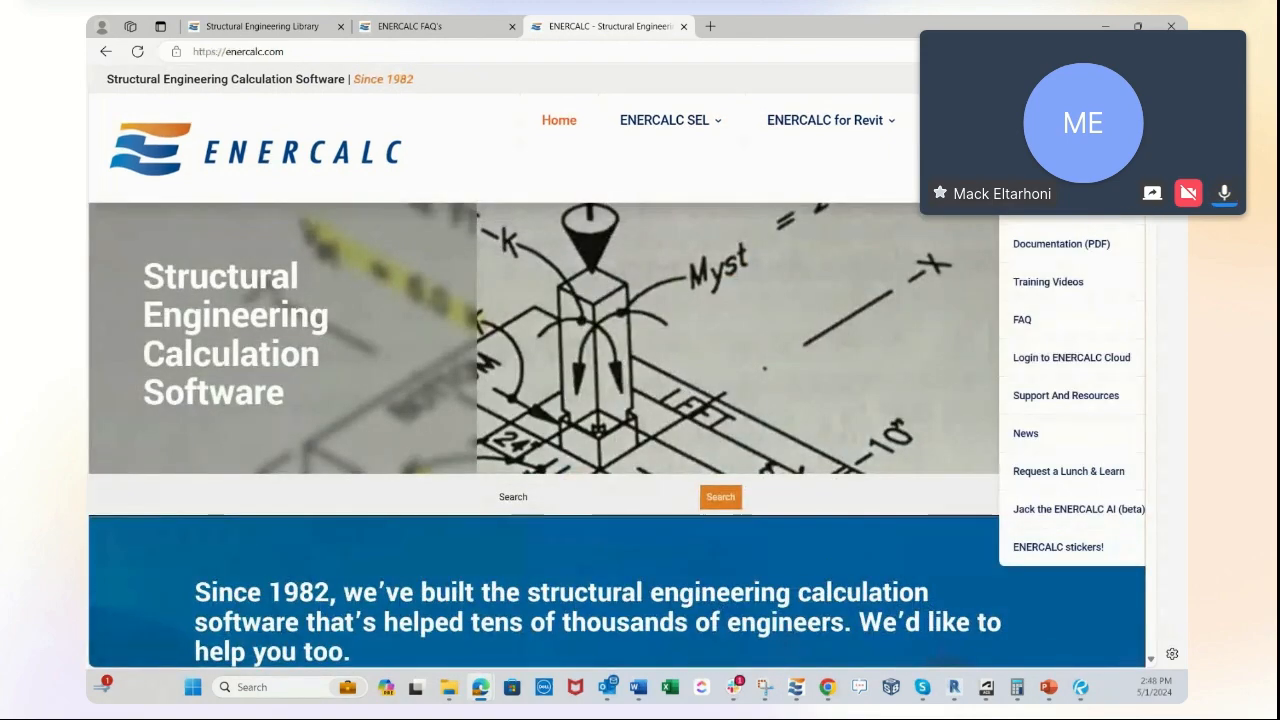
click(1042, 121)
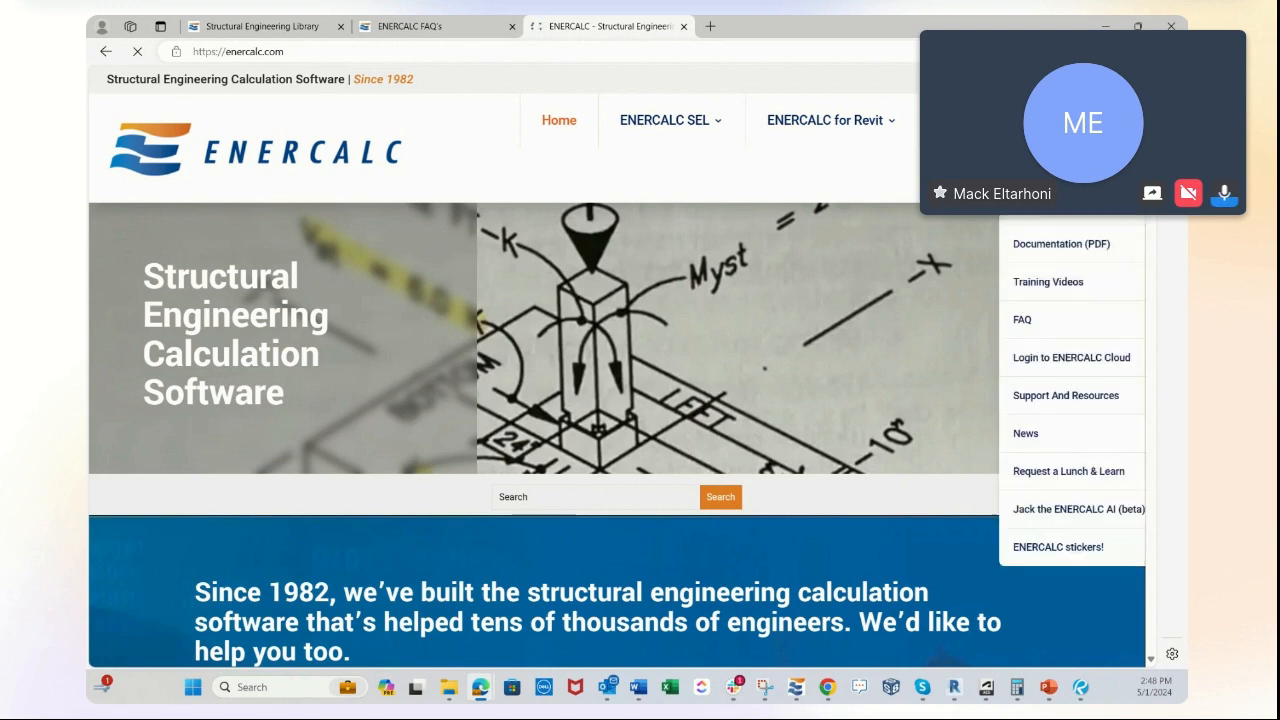
Review the ENERCALC Build 20 download links, the installation instructions, and the ENERCALC For Revit installer information
scroll(1000, 310, down, 4)
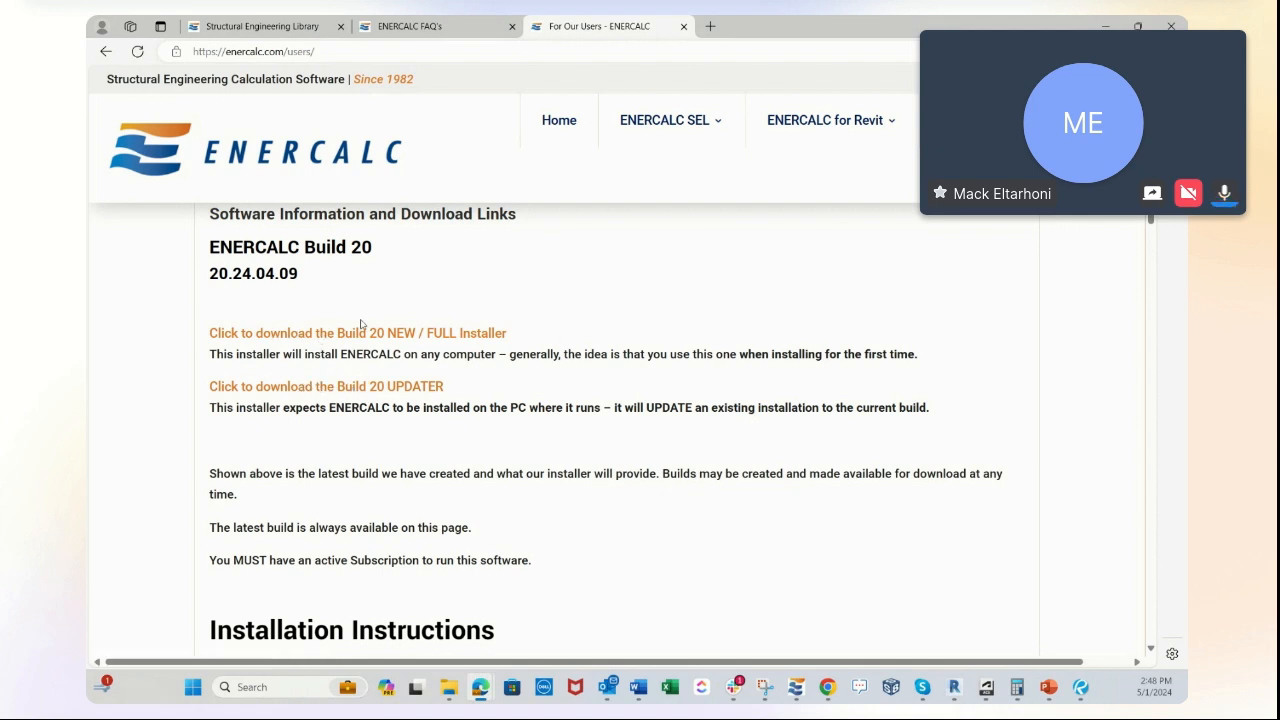
scroll(727, 404, down, 1)
scroll(790, 410, down, 3)
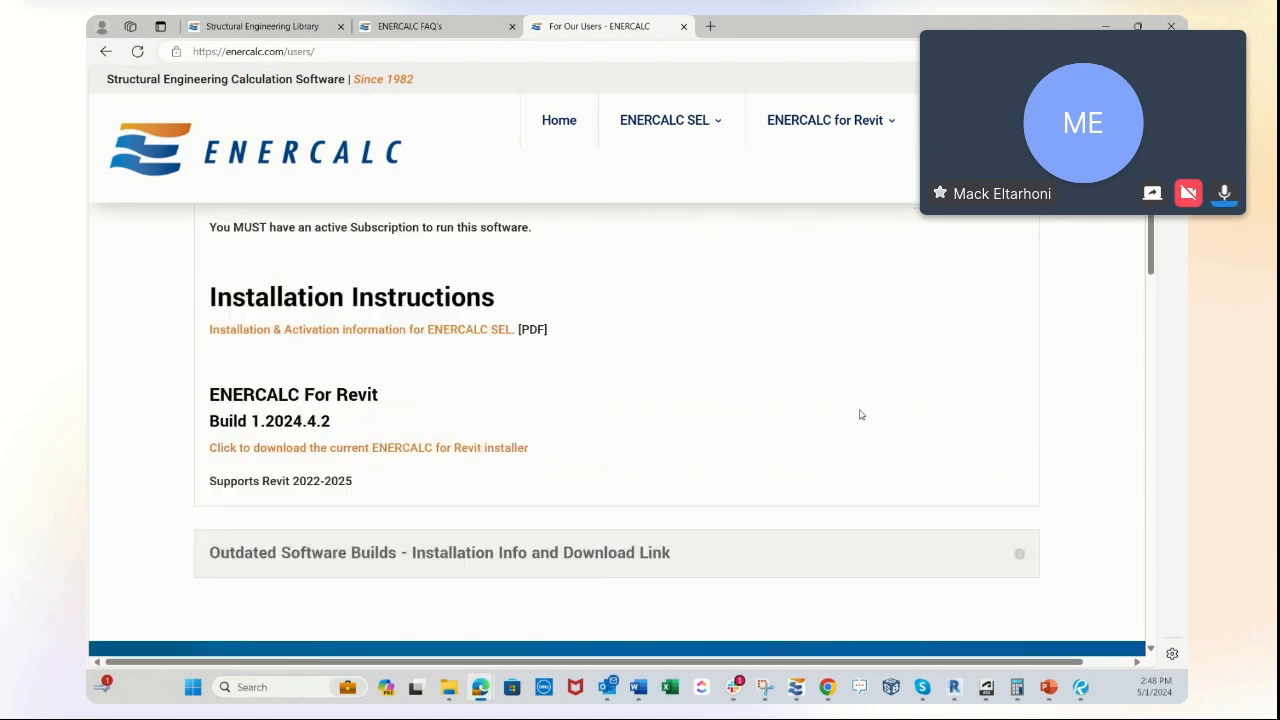
scroll(806, 409, up, 1)
scroll(811, 409, down, 1)
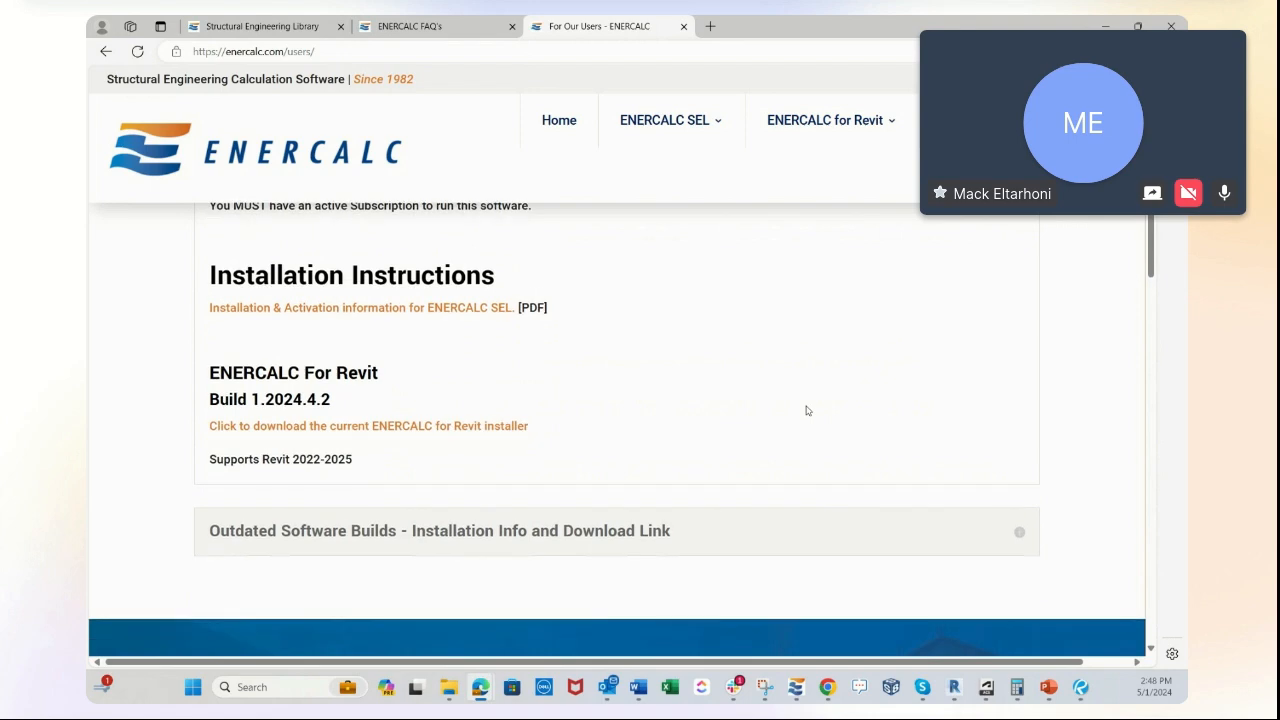
scroll(806, 410, up, 4)
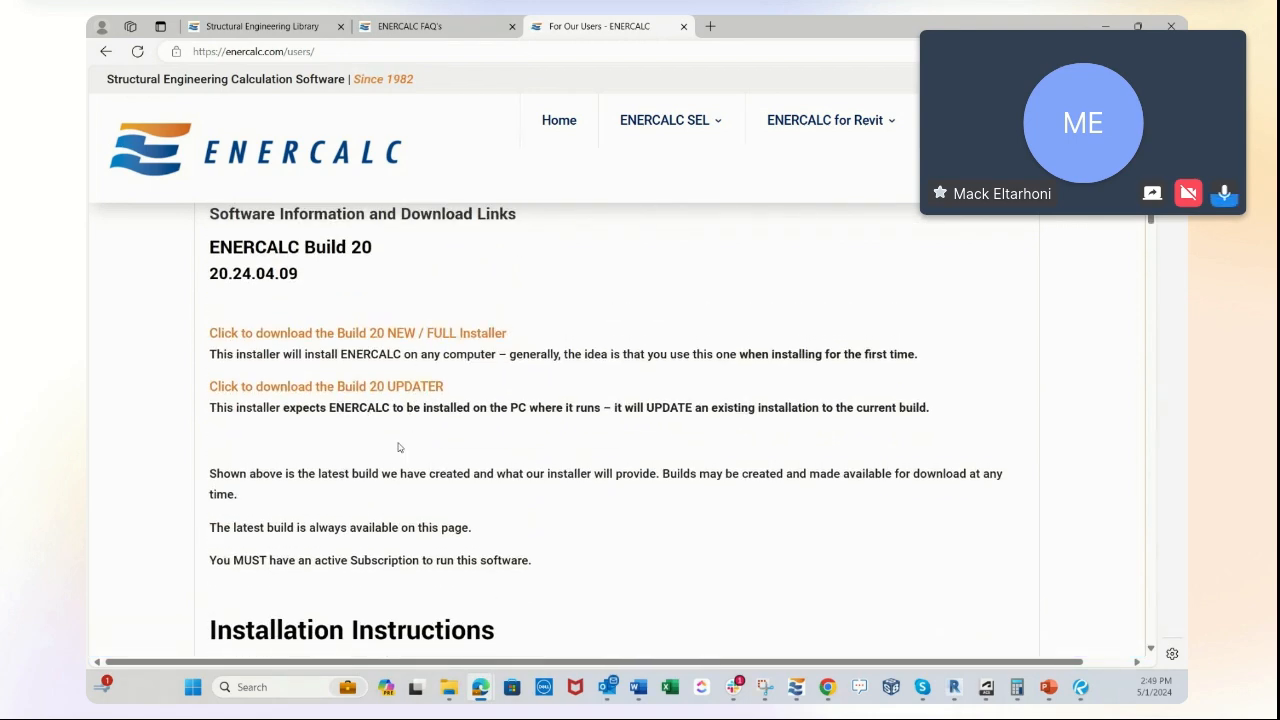
Open the ENERCALC SEL HTML web based documentation from the Documentation section, and go back to the users page
scroll(620, 534, down, 7)
scroll(663, 472, up, 2)
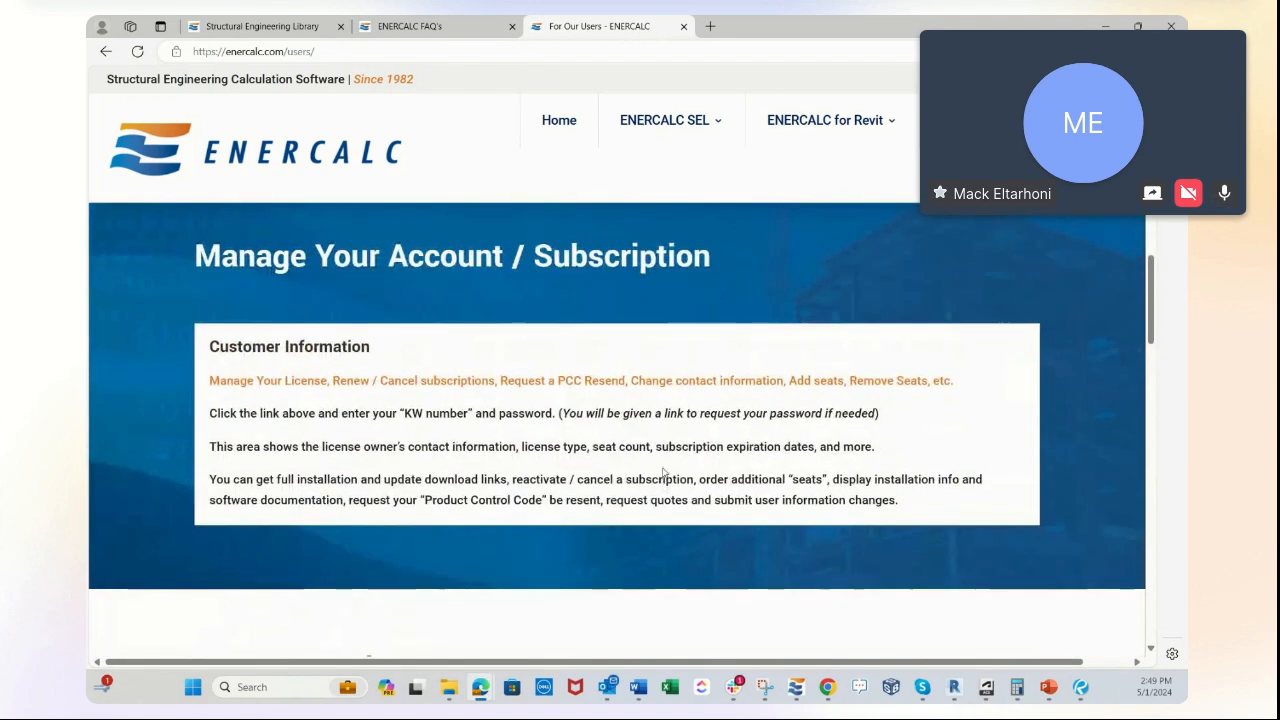
scroll(663, 472, down, 4)
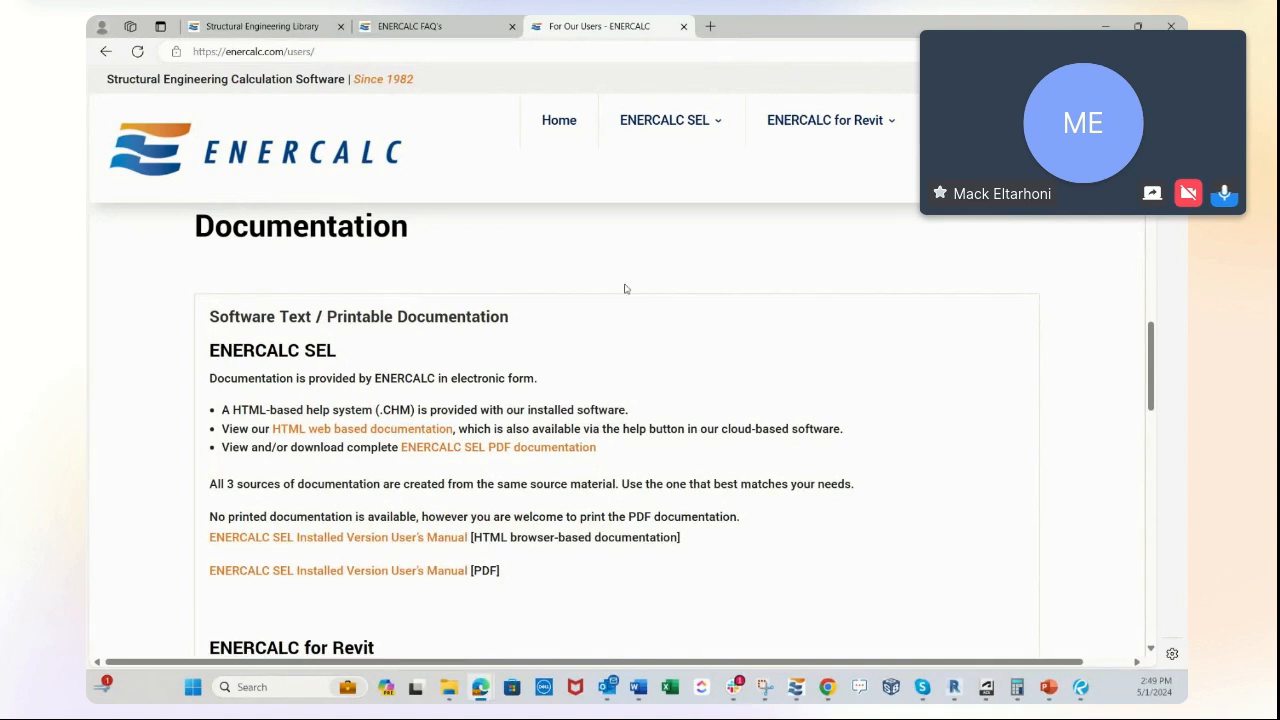
scroll(650, 290, down, 1)
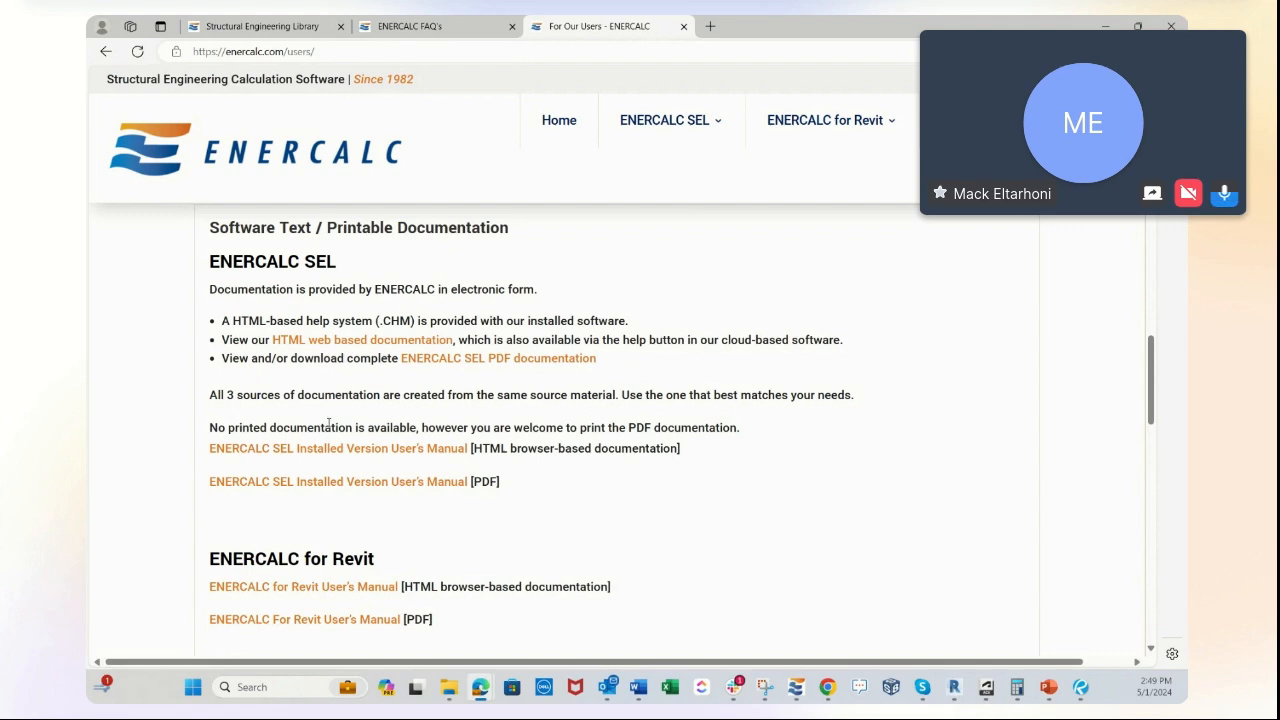
click(307, 341)
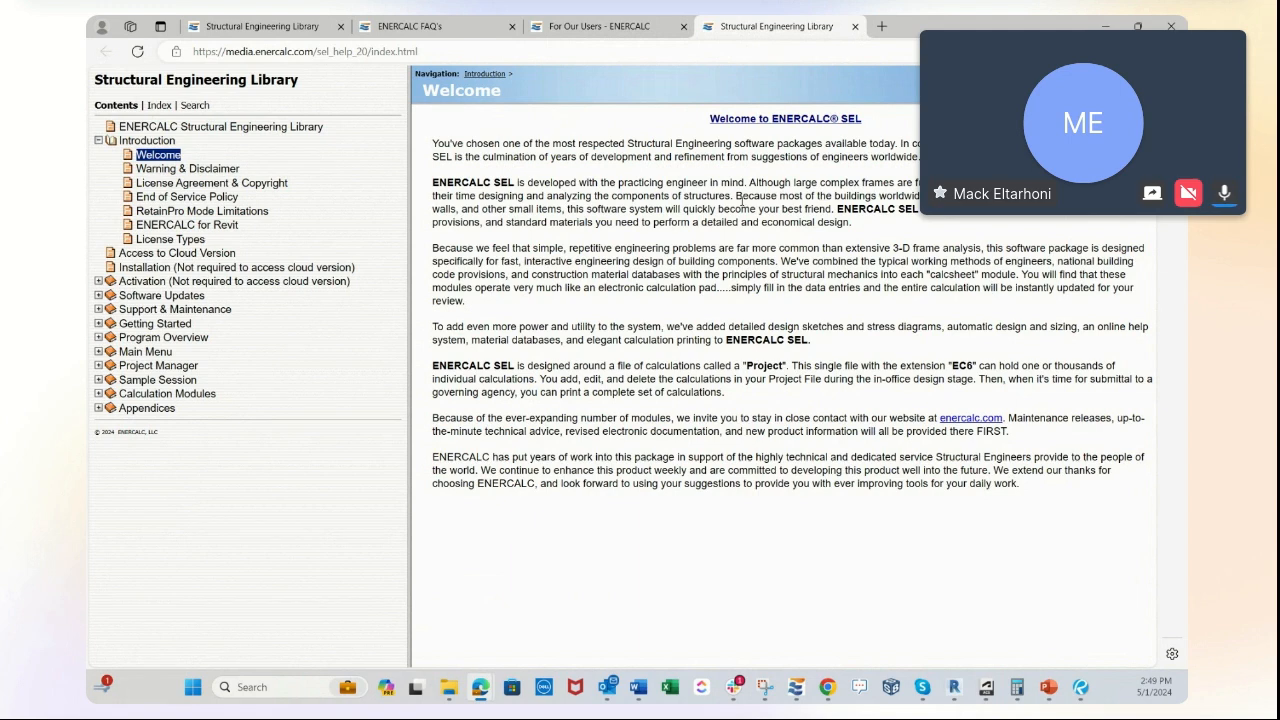
click(630, 28)
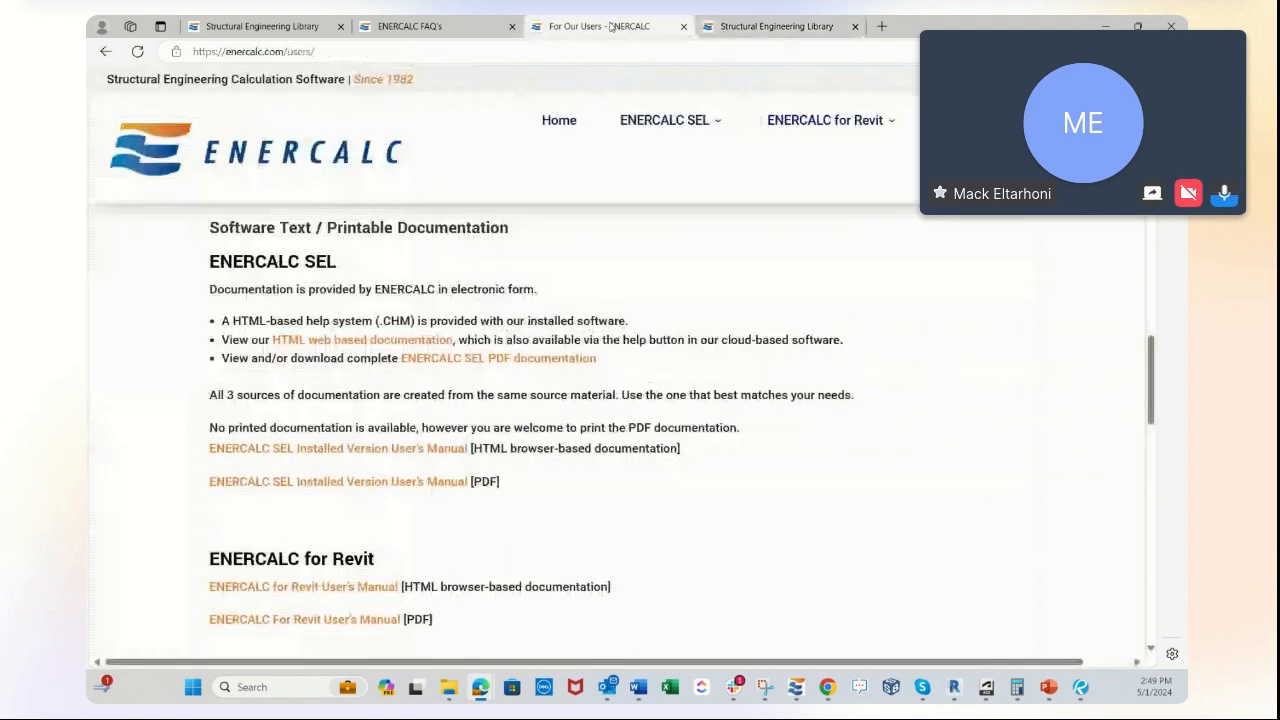
Open the ENERCALC SEL Installed Version User's Manual PDF, skim its first pages, and go back to the users page
click(433, 484)
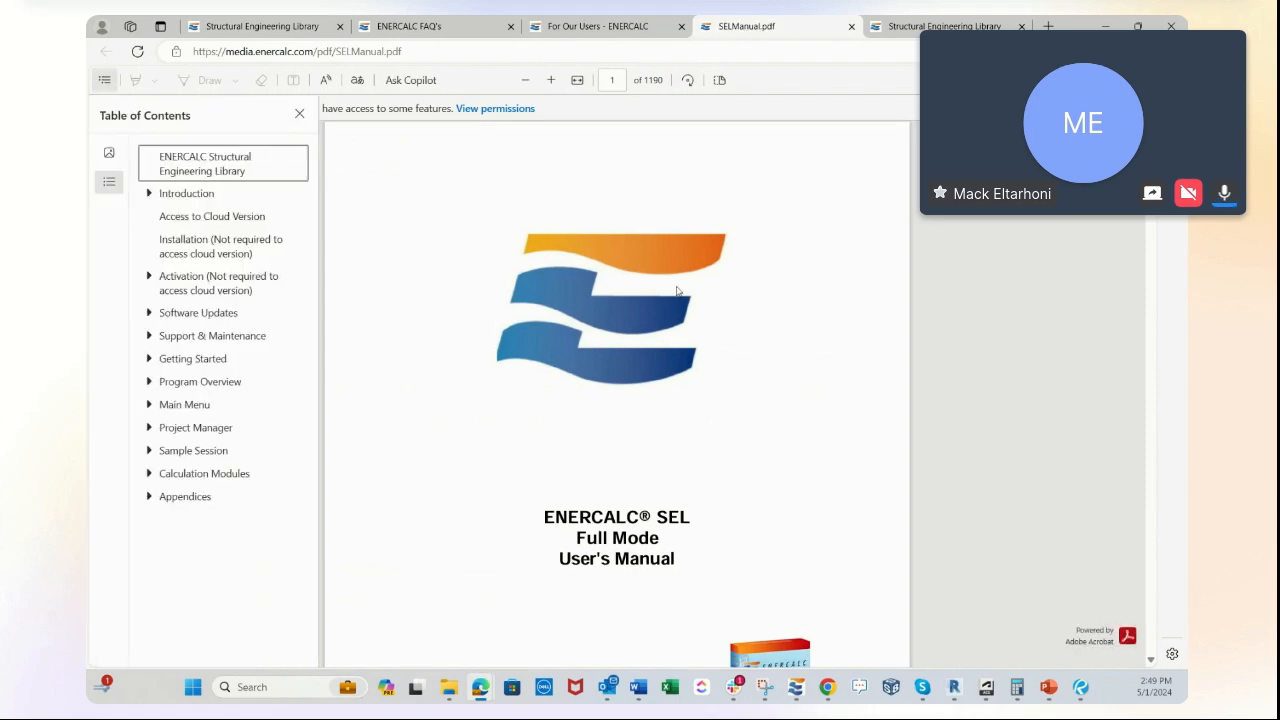
scroll(727, 300, down, 10)
scroll(729, 301, down, 6)
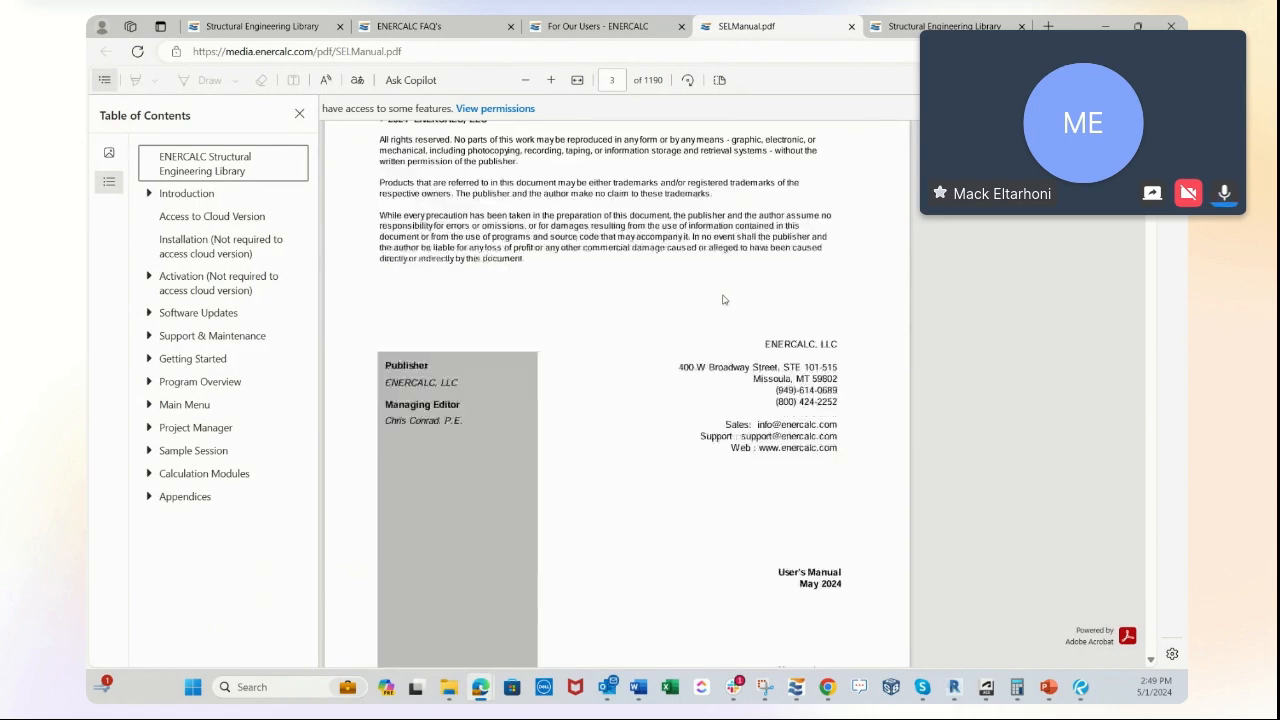
click(604, 33)
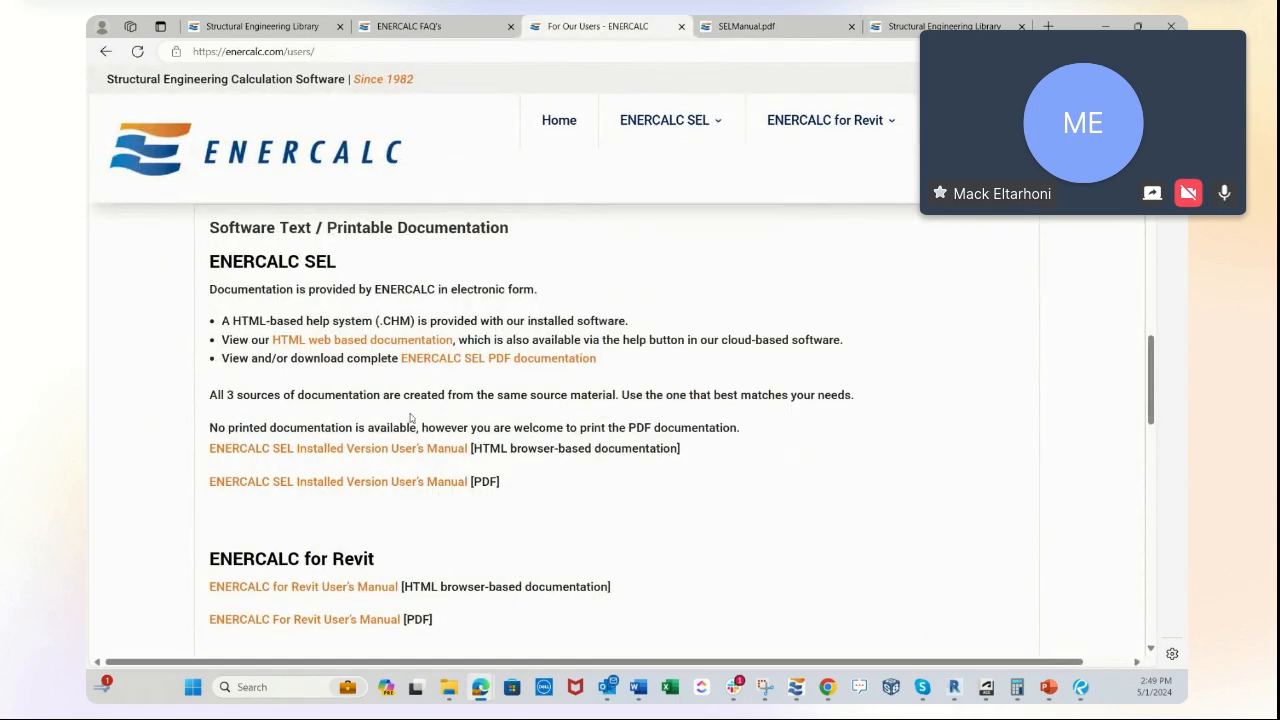
Review the ENERCALC for Revit and 3D FEM manual links and the training, FAQ, support and forms sections below them
scroll(543, 423, down, 2)
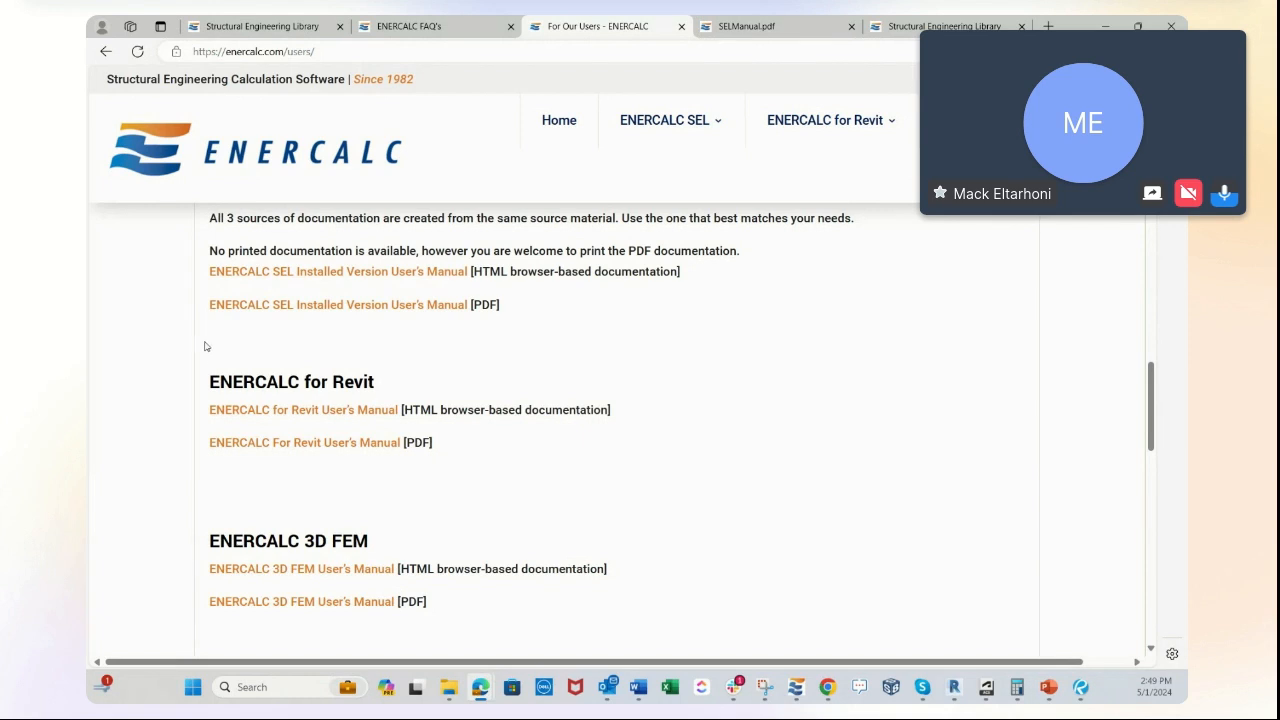
scroll(591, 469, down, 2)
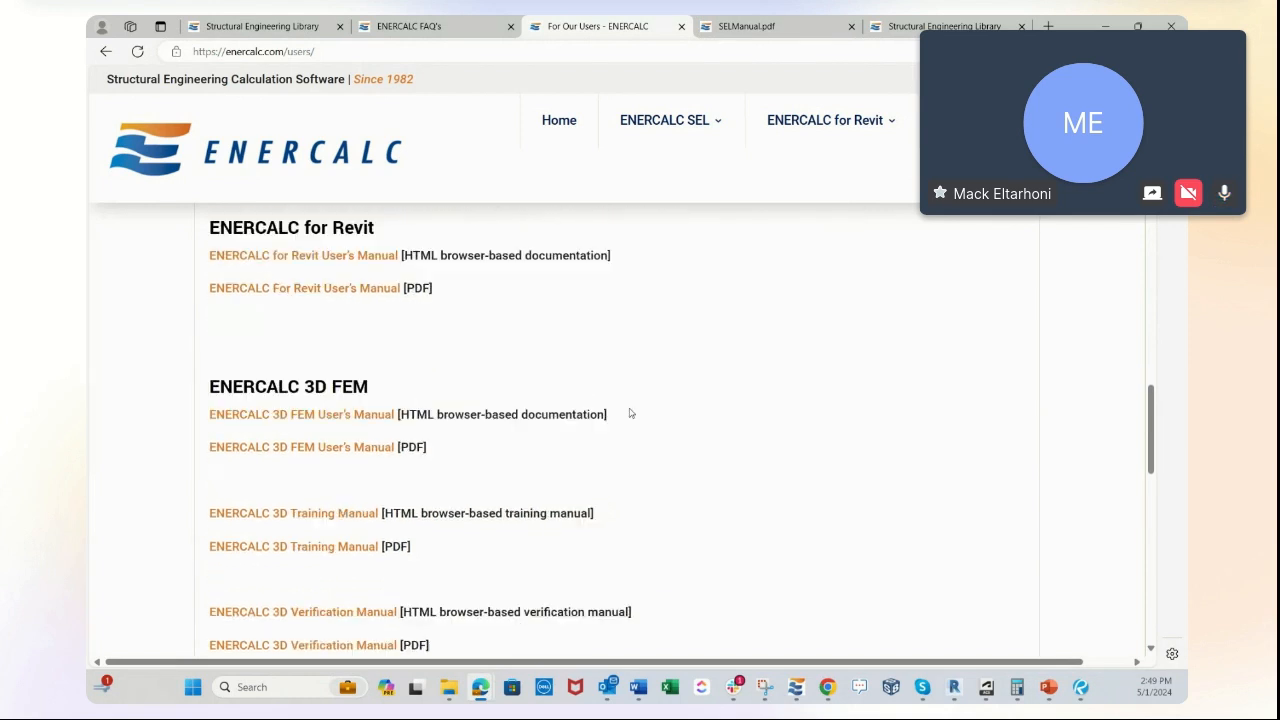
scroll(751, 385, down, 5)
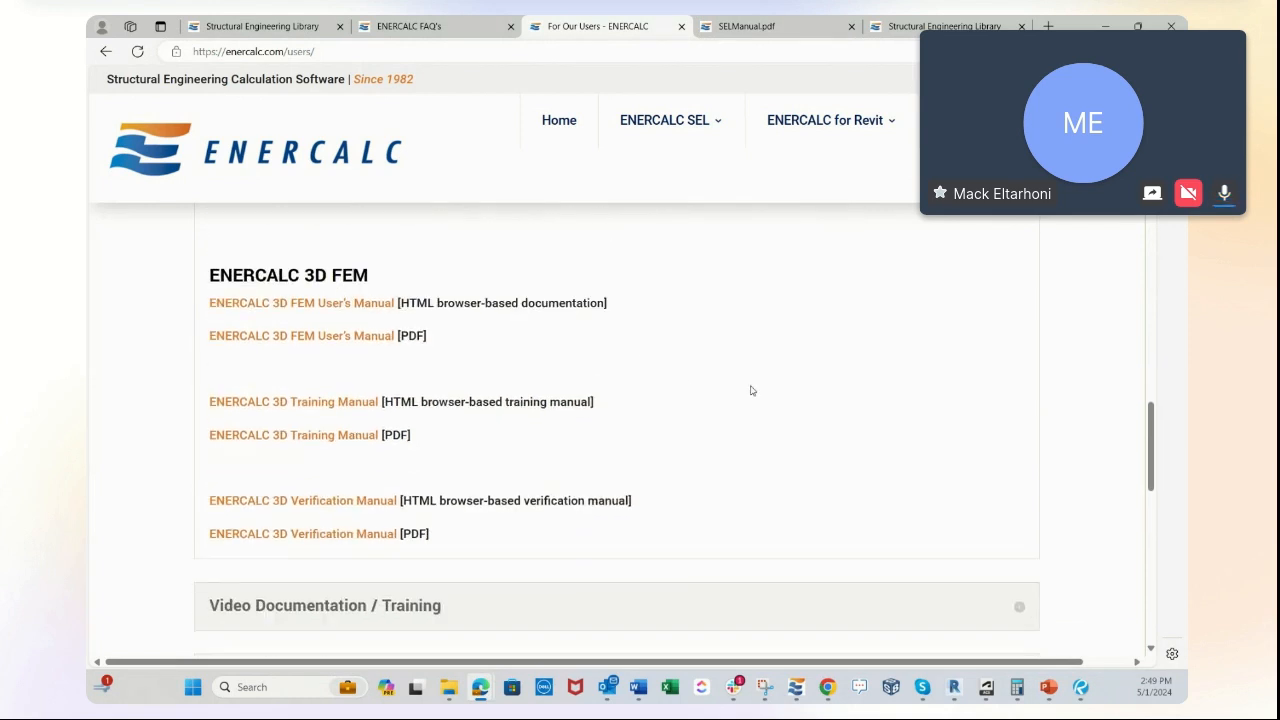
scroll(752, 390, up, 1)
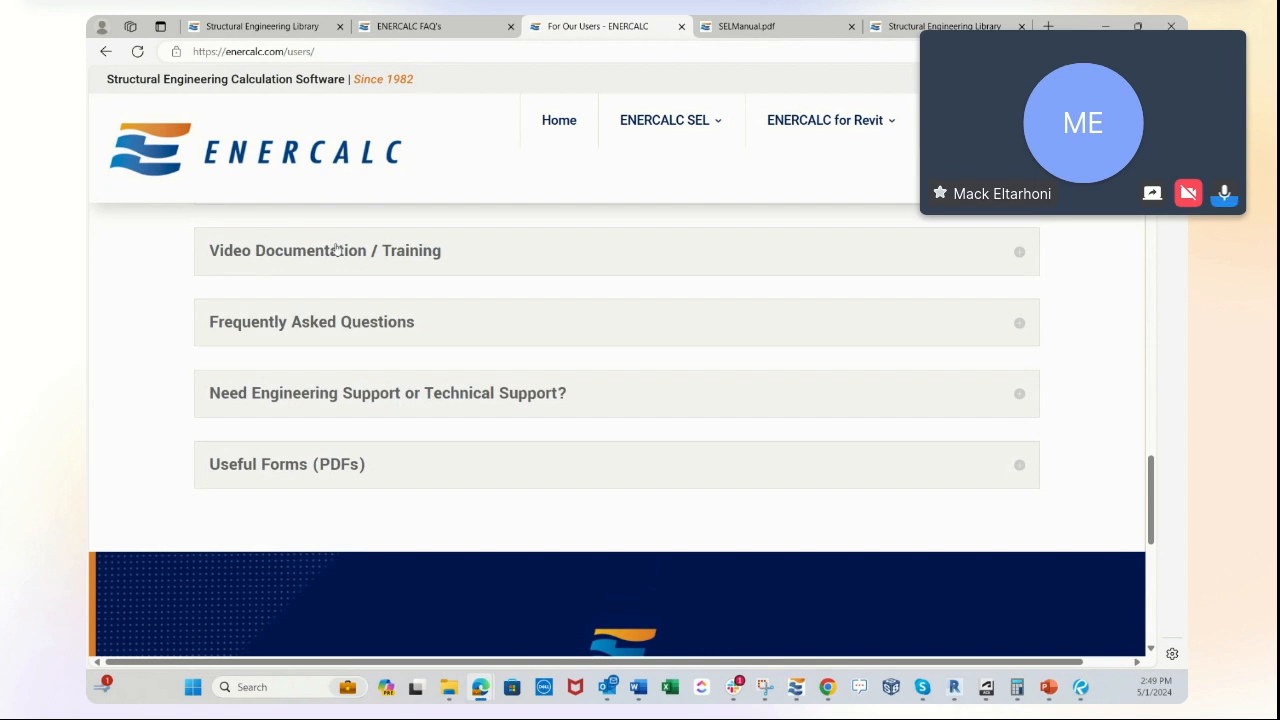
Expand and review the Frequently Asked Questions section on the users page, and return to the beginning of the page
scroll(206, 324, down, 1)
scroll(386, 329, up, 1)
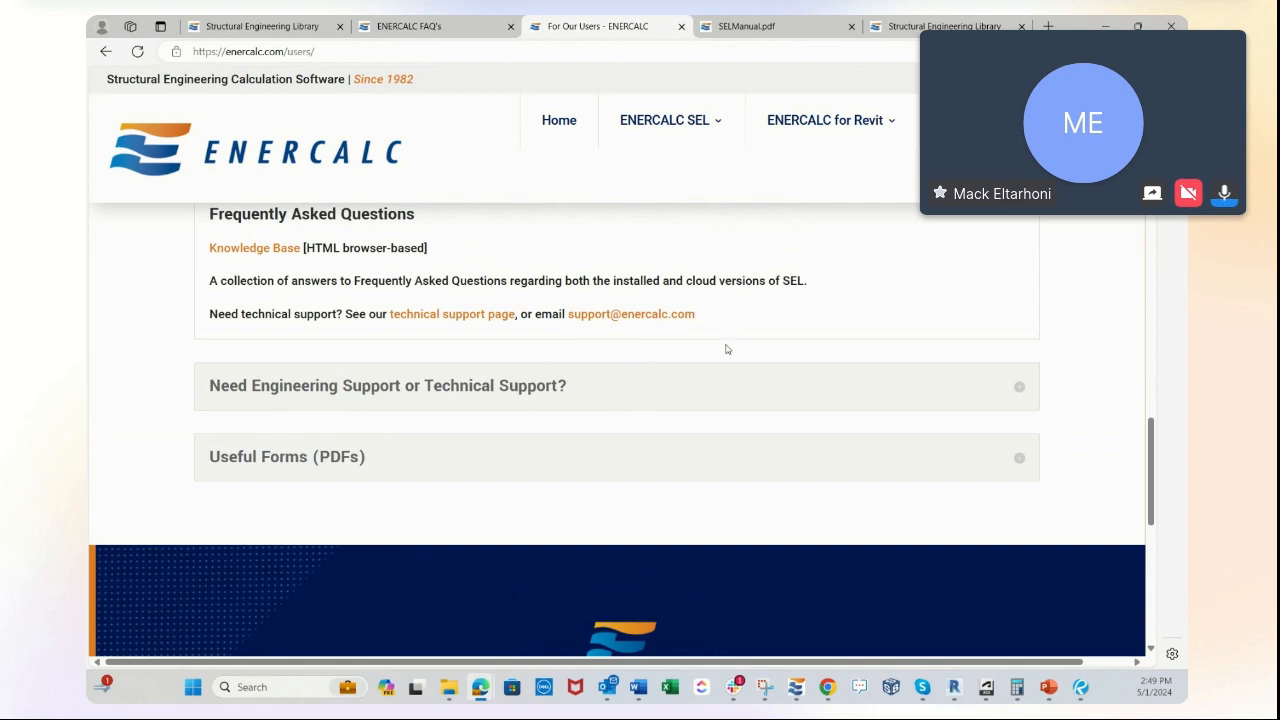
scroll(726, 349, up, 5)
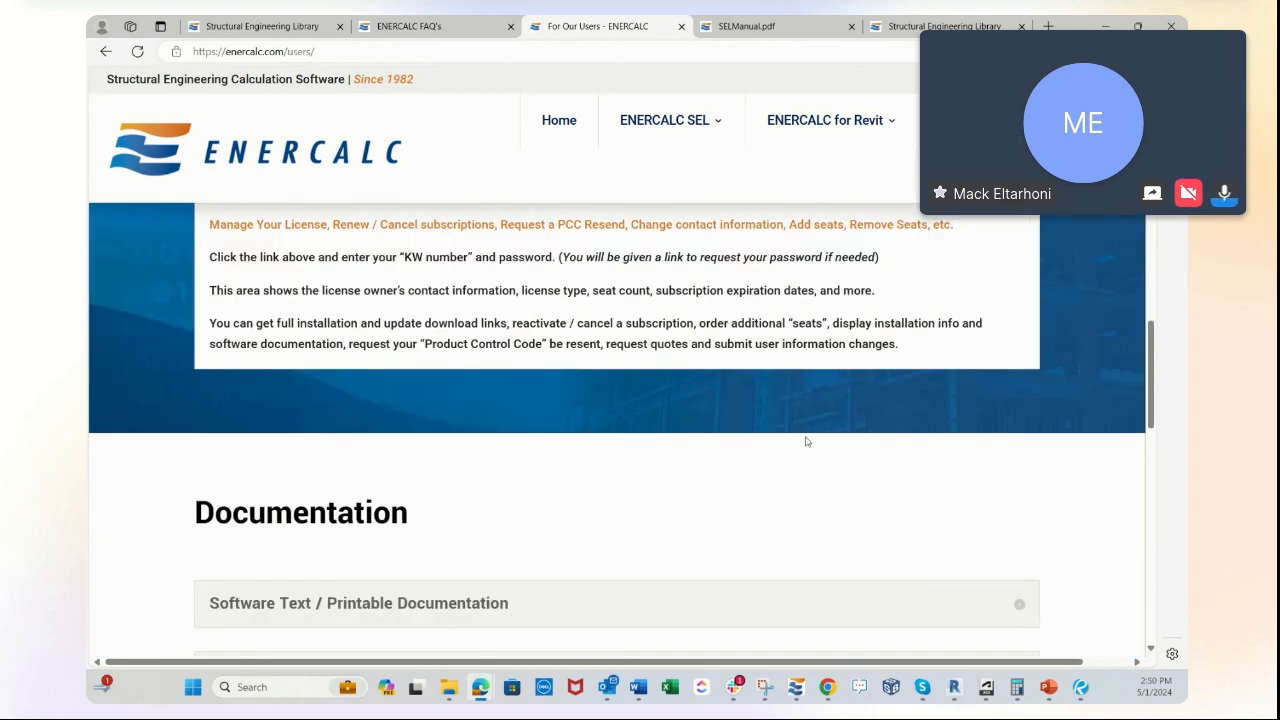
scroll(800, 420, up, 6)
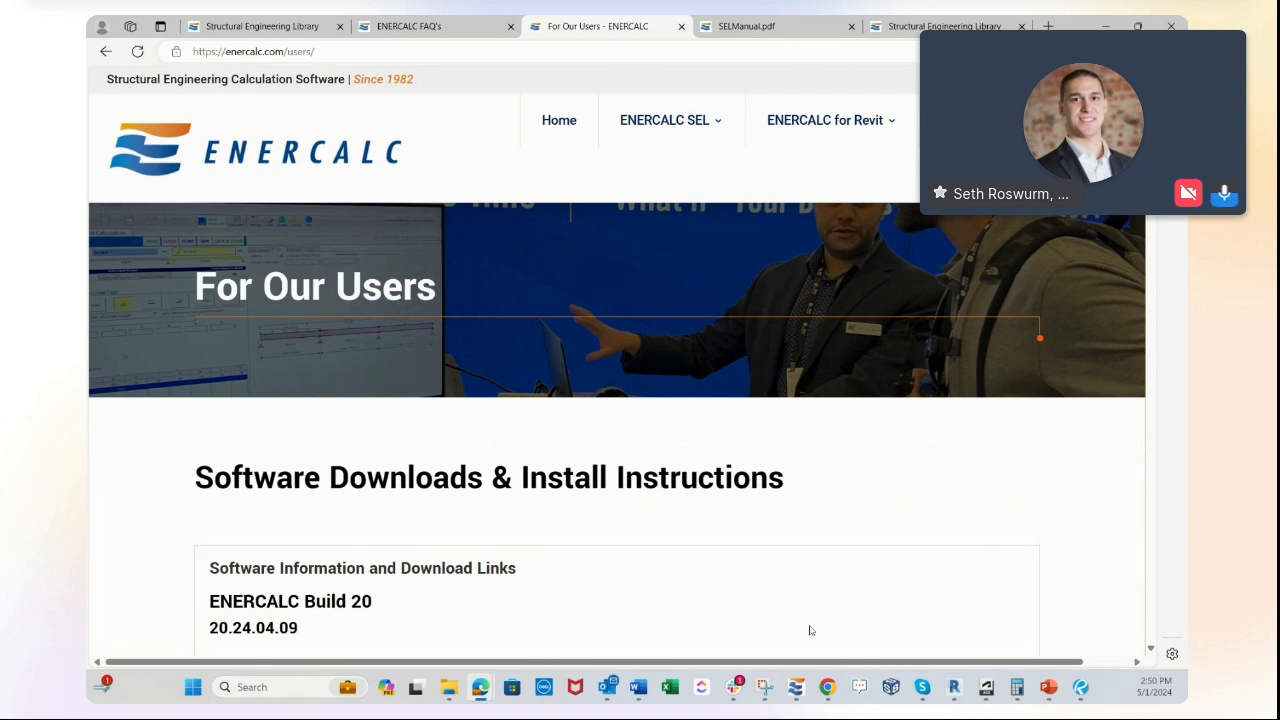
Switch to ENERCALC, leave the 2D Frame calculation without saving, and add a General Footing calculation from the foundation modules
click(796, 688)
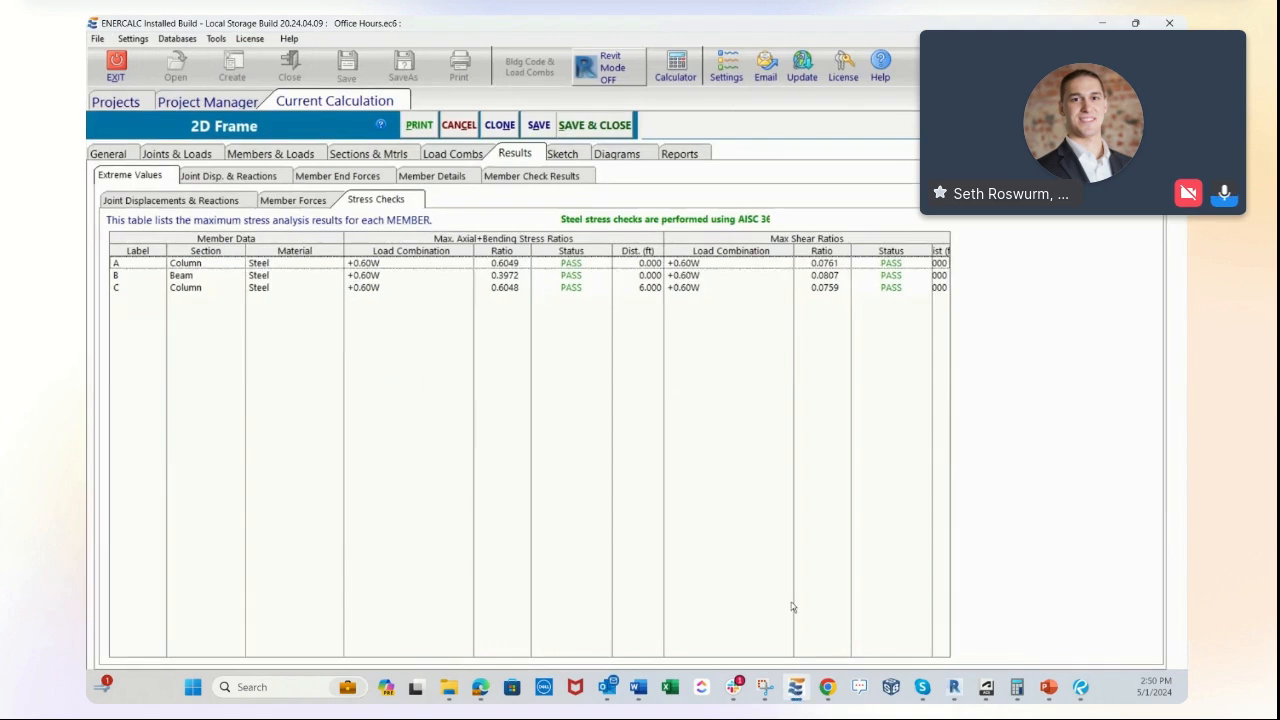
click(456, 126)
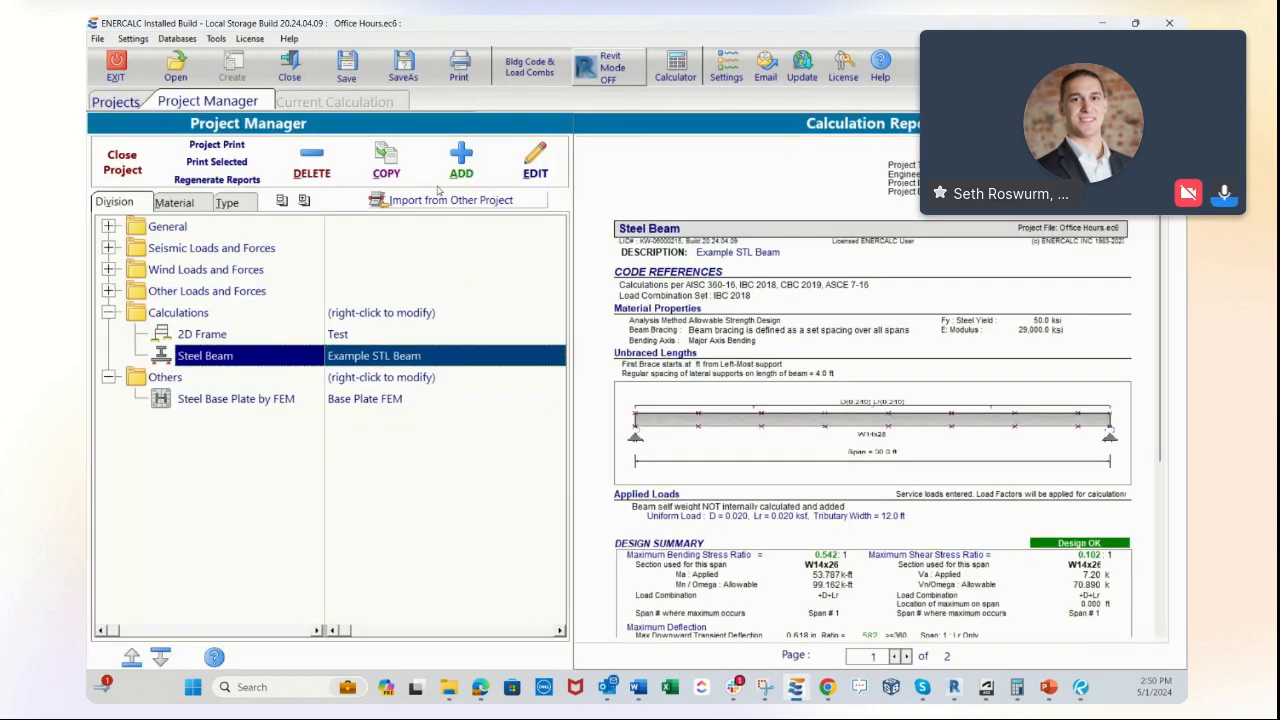
click(440, 178)
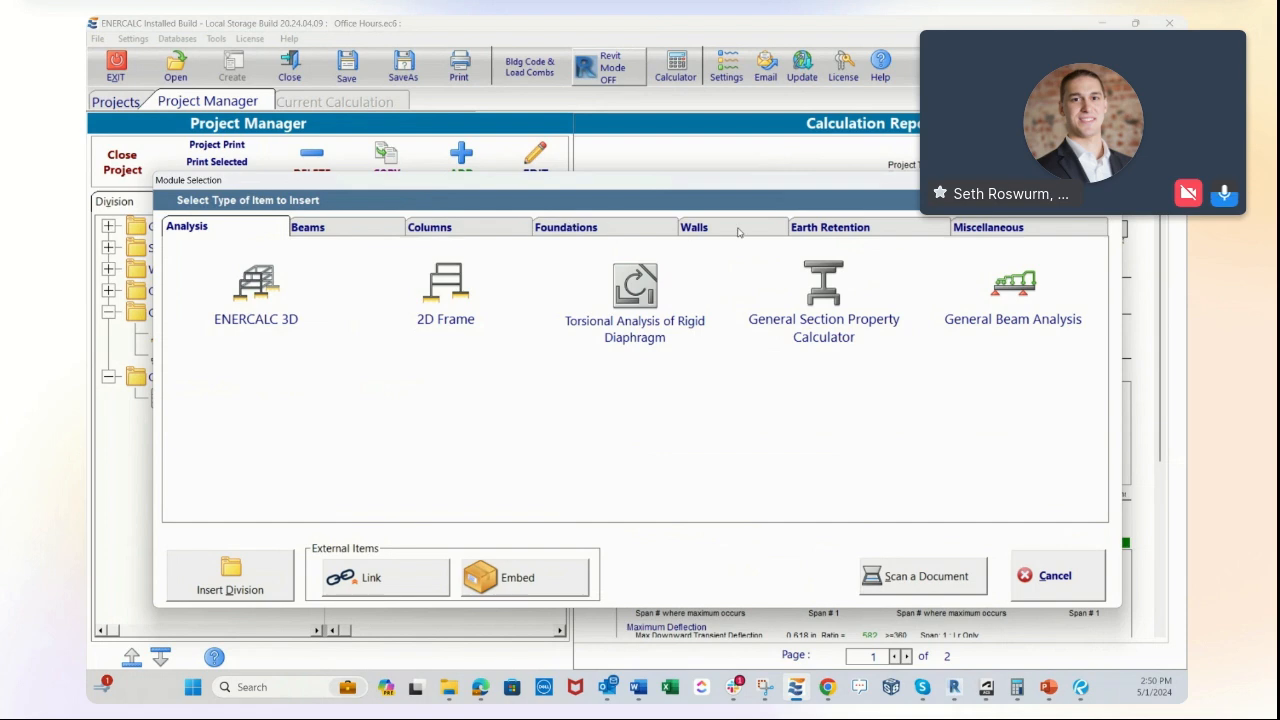
click(833, 229)
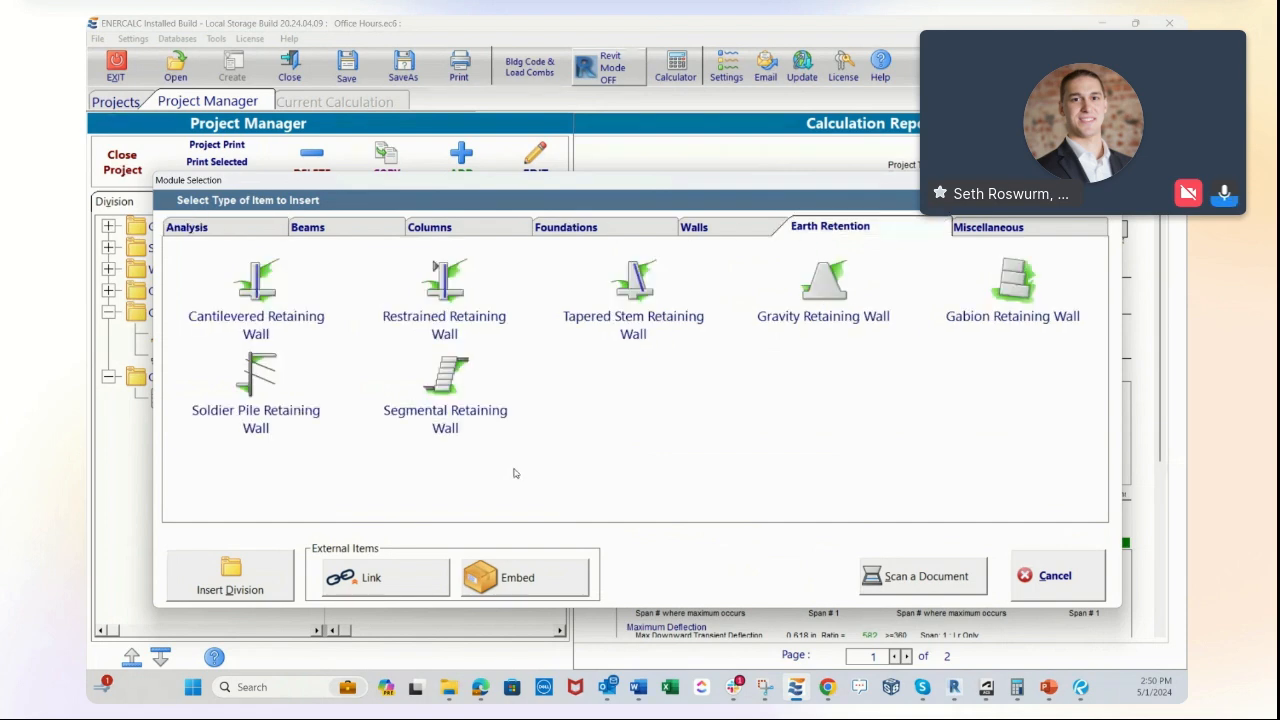
click(588, 231)
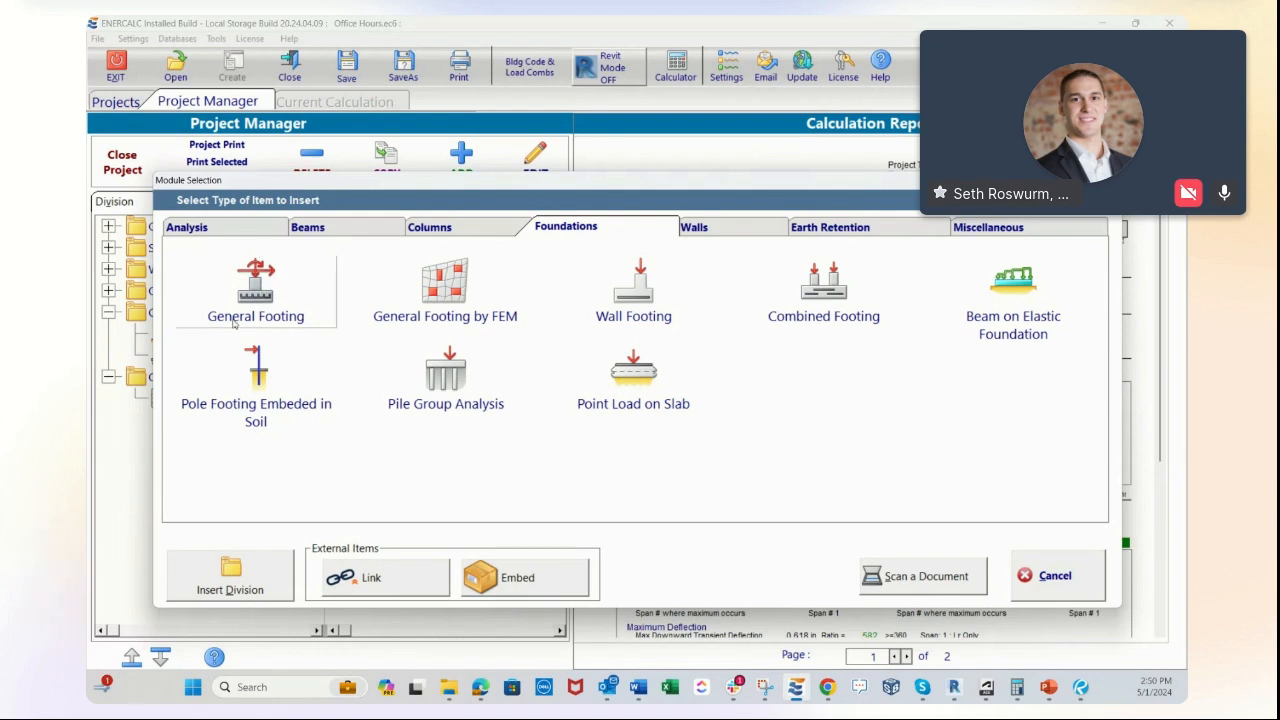
click(289, 310)
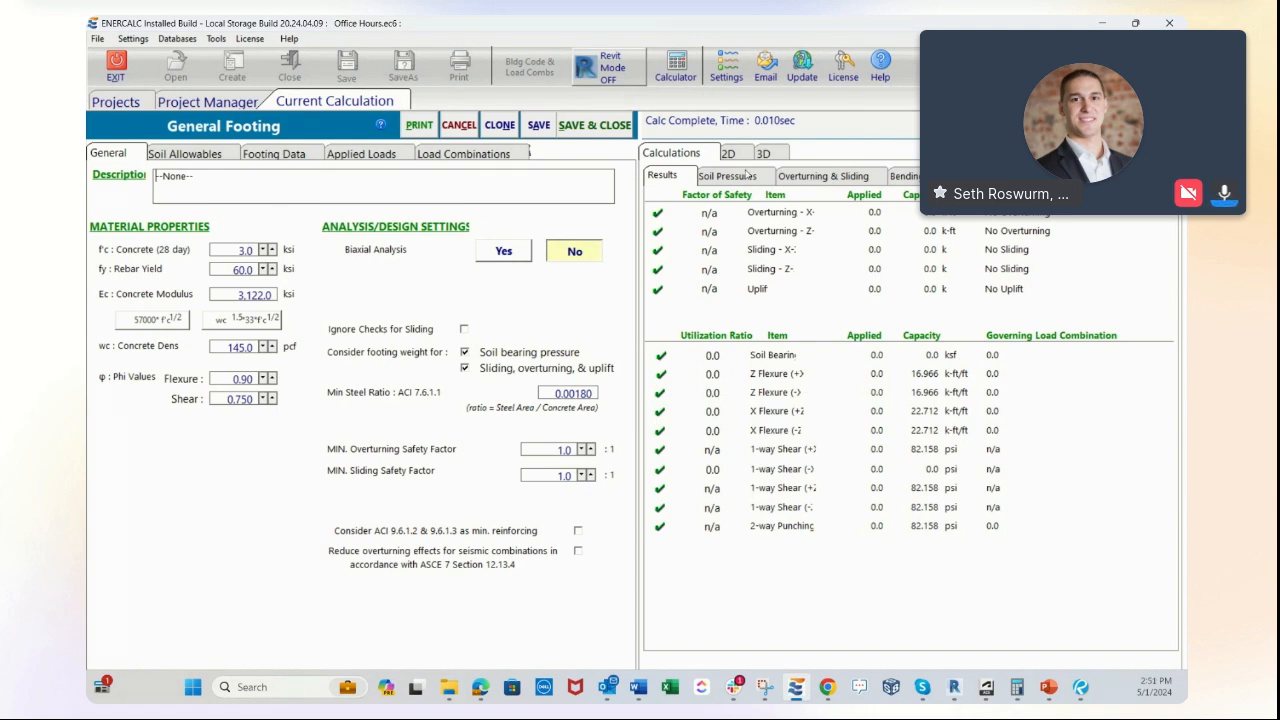
Review the General Footing's footing data, soil allowables, applied loads and 2D sketch
click(290, 156)
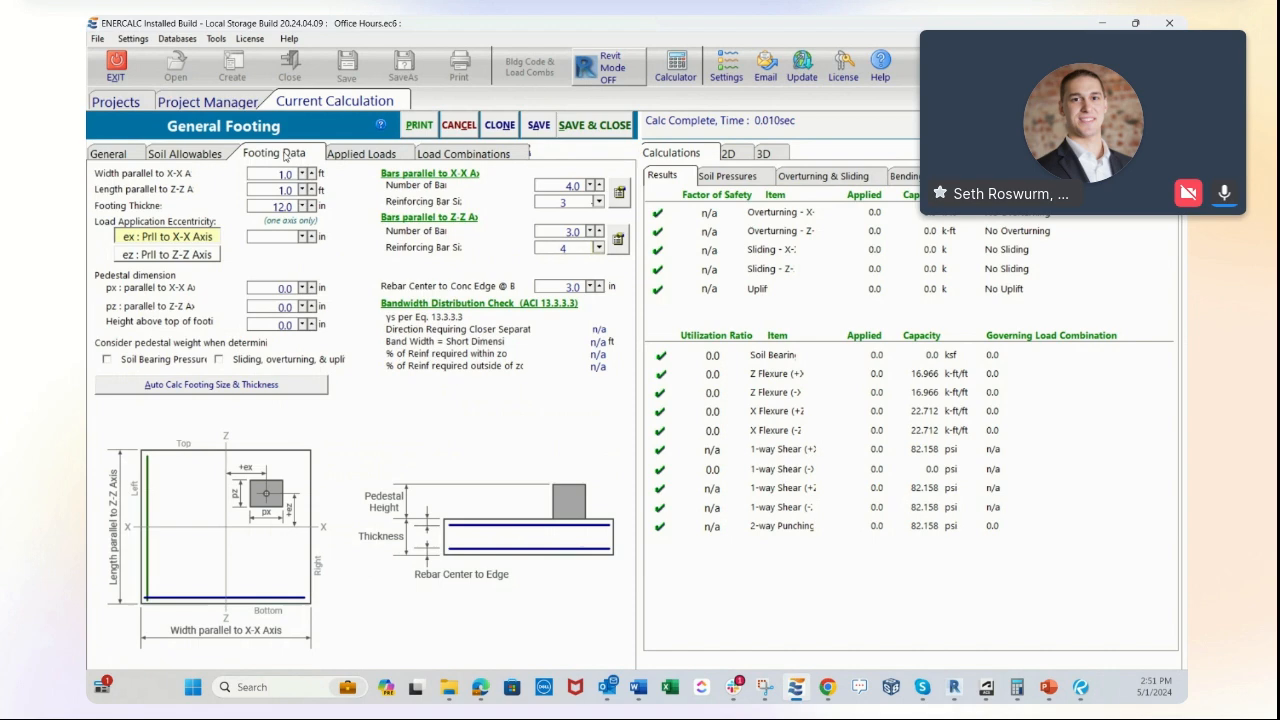
click(212, 156)
click(344, 156)
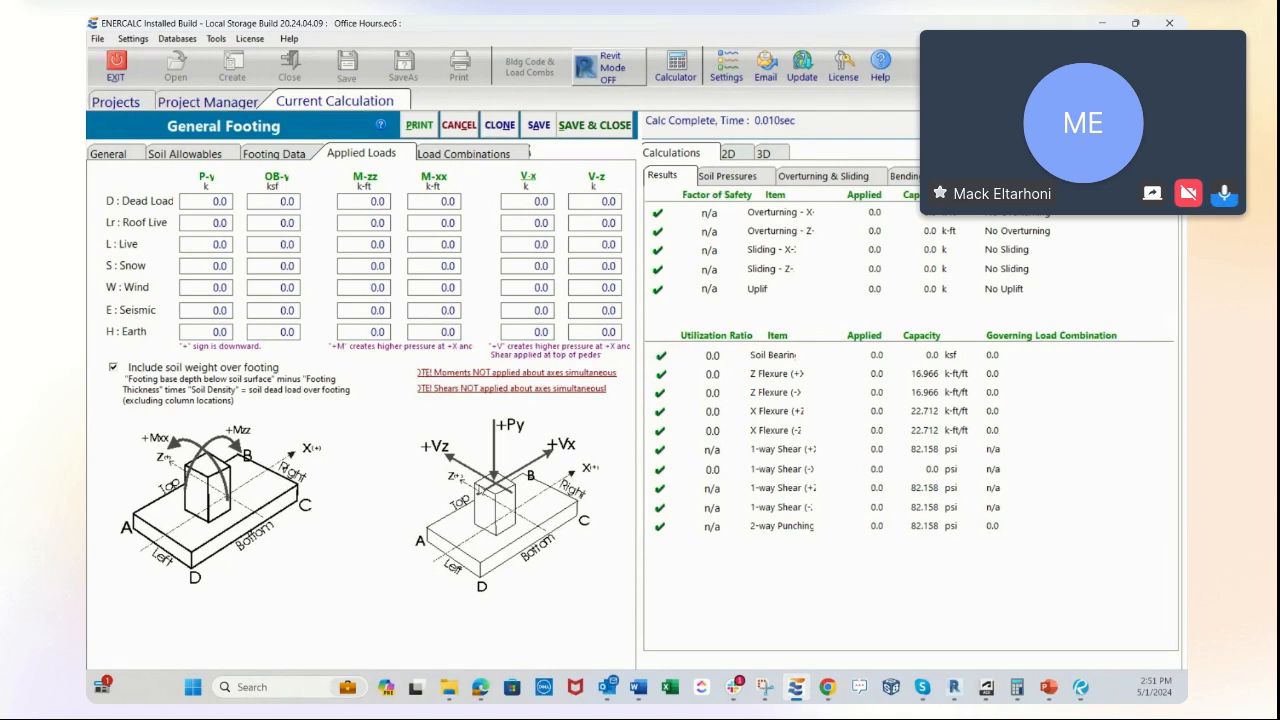
click(197, 200)
click(540, 201)
click(737, 149)
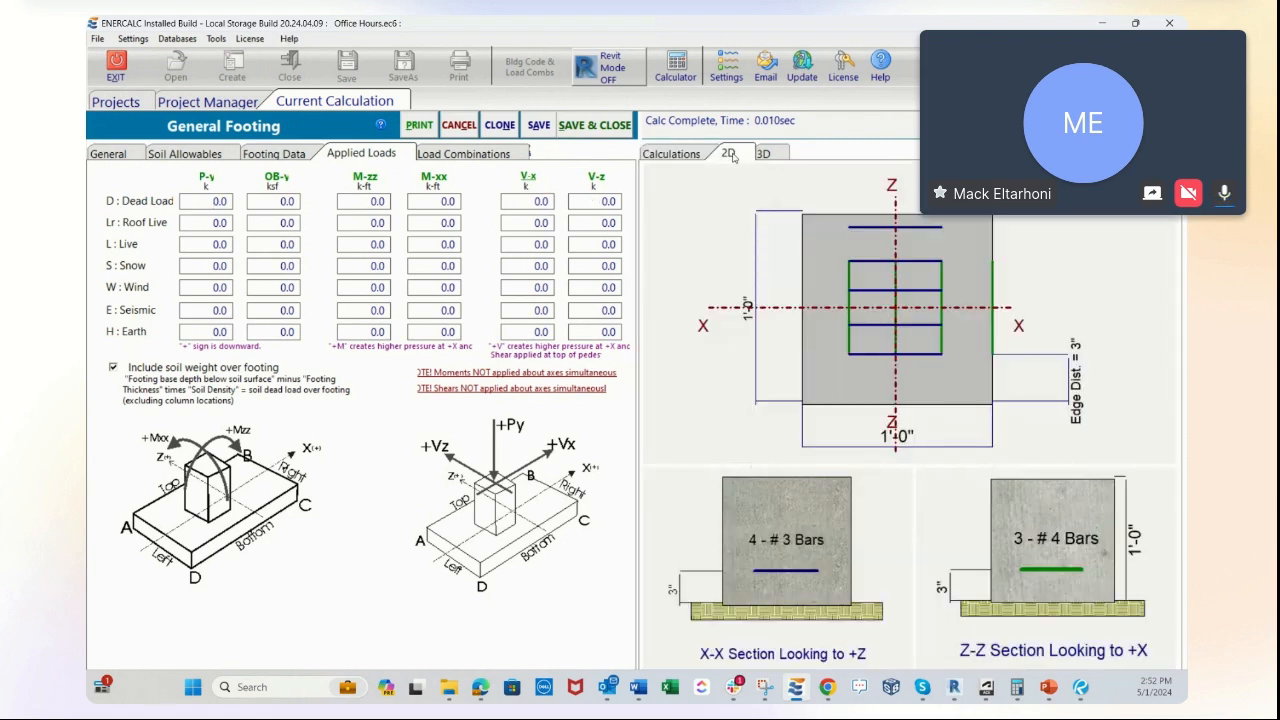
Set the dead load V-x shear to 2 k and show the footing in 3D with all display items on
click(544, 201)
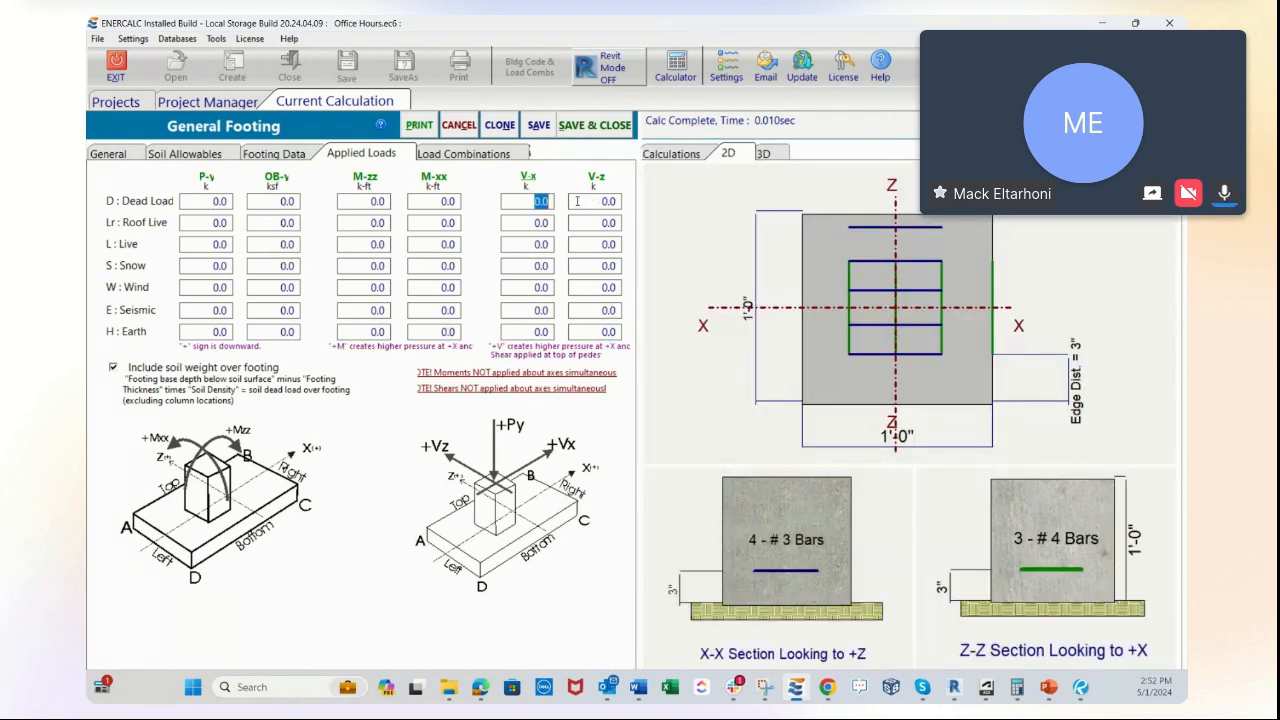
text(2)
key(Return)
click(781, 152)
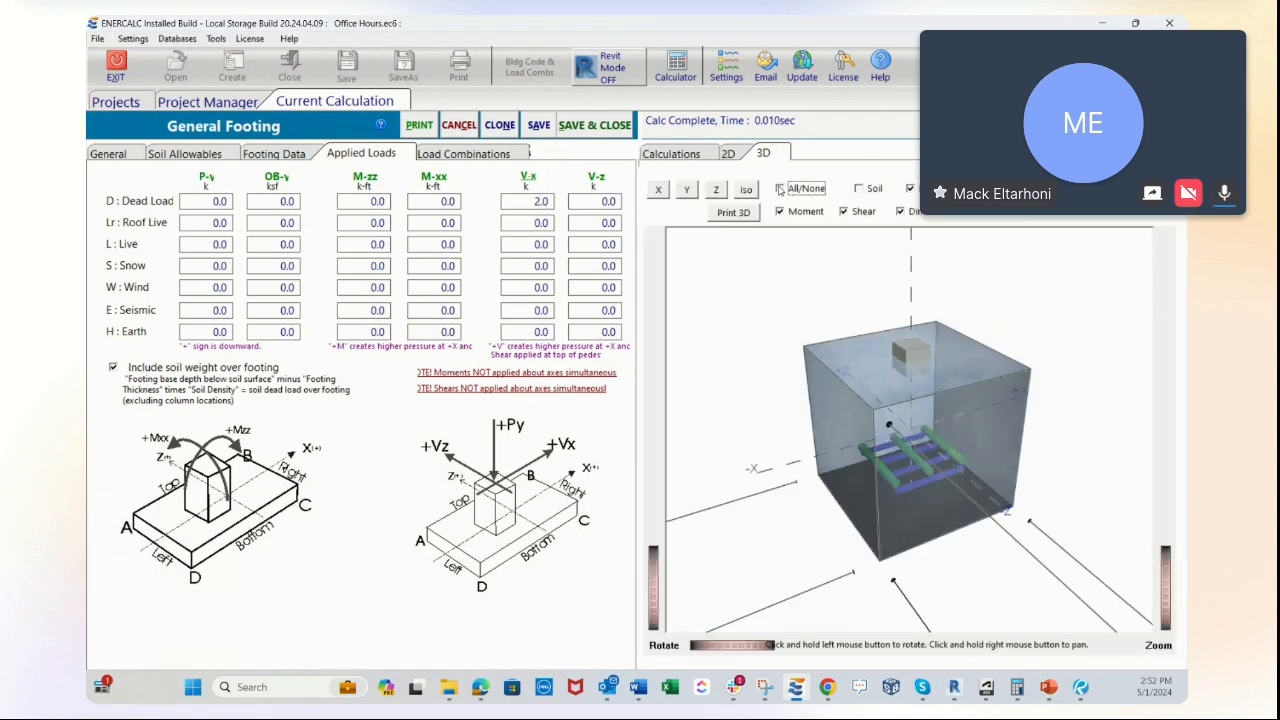
drag(922, 486, 976, 521)
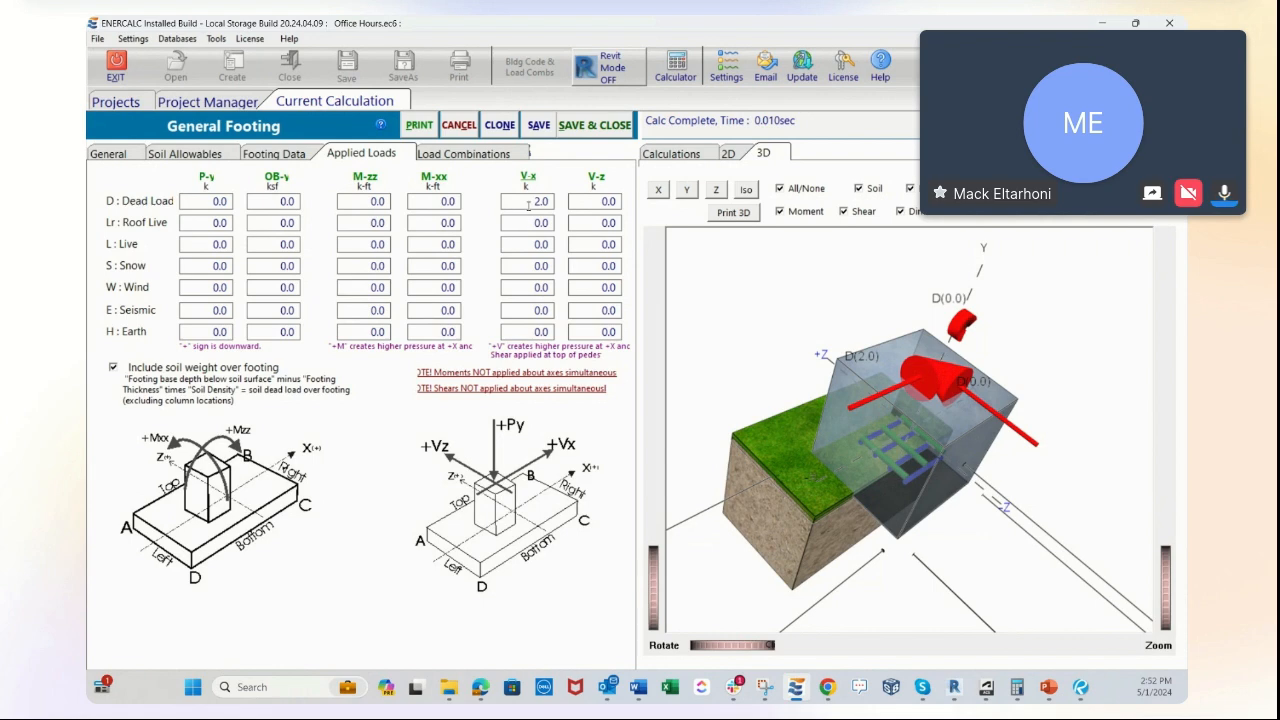
Set the roof live load V-x shear to -20 k to compare its direction in the 3D view
click(529, 222)
text(2)
click(527, 200)
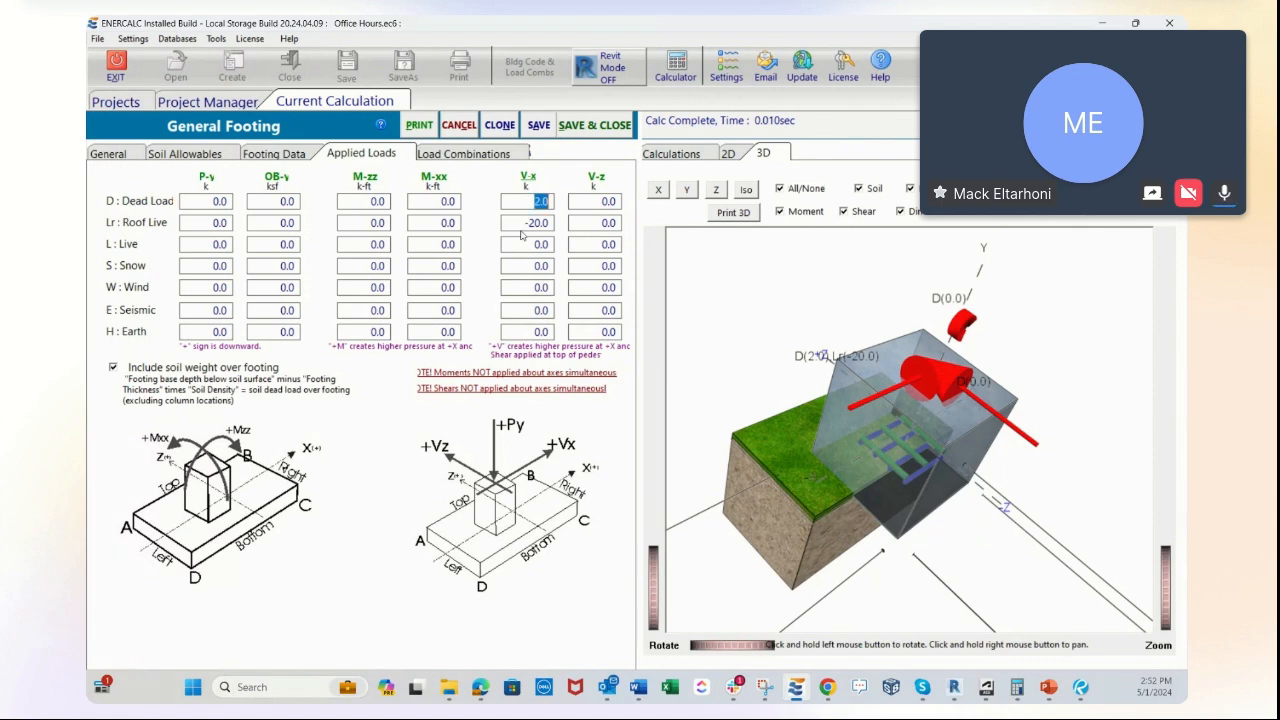
click(522, 204)
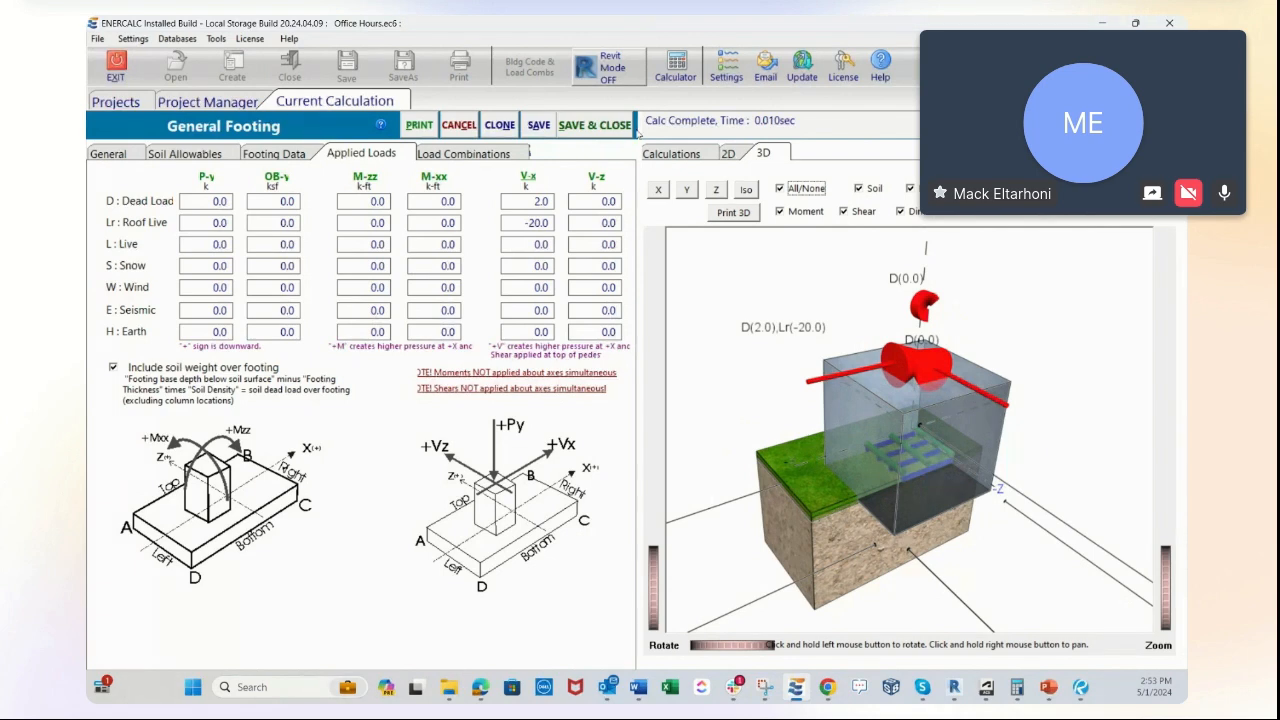
Hide the moments, dimensions and soil in the 3D view, and show the footing as an opaque block
click(804, 213)
click(902, 211)
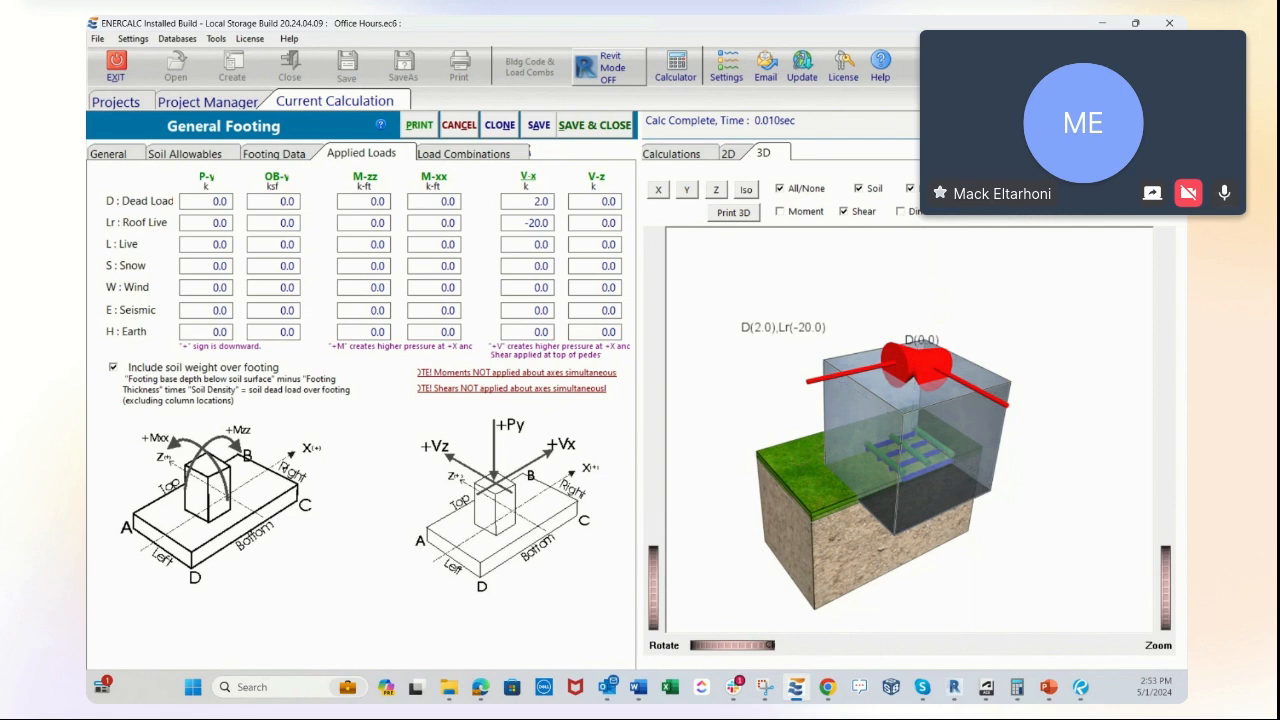
click(911, 189)
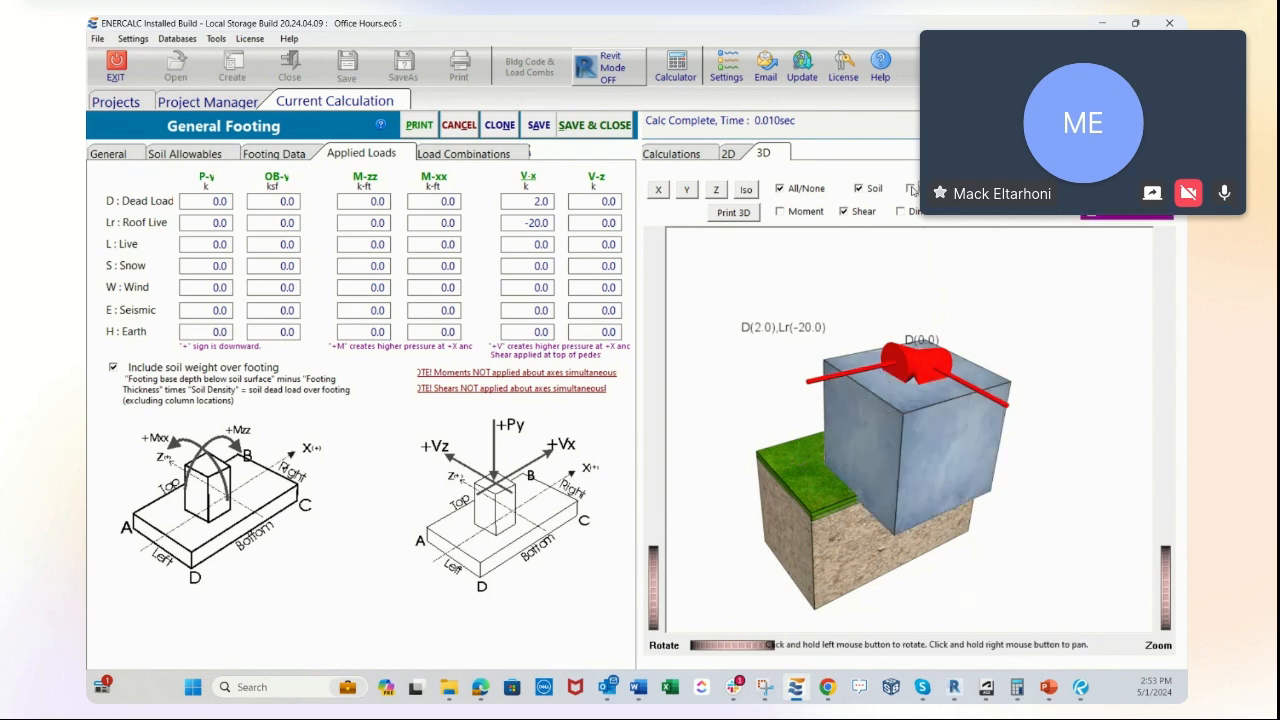
click(859, 189)
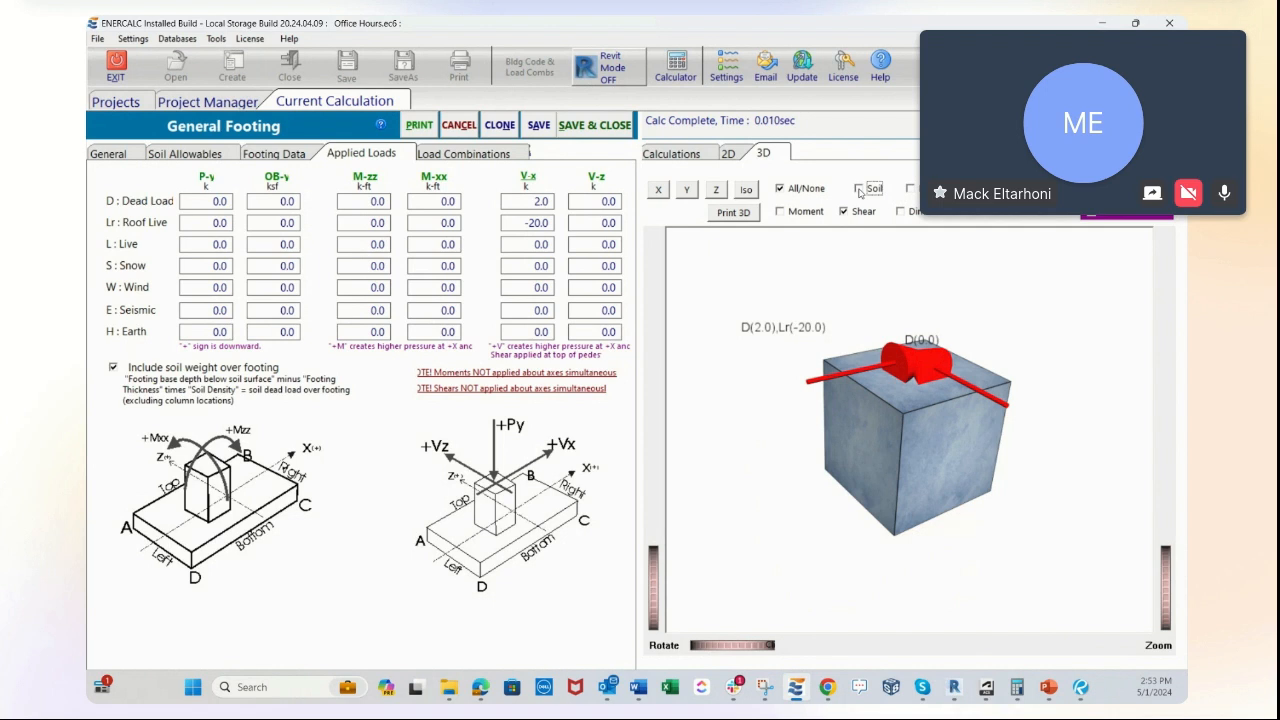
drag(1019, 331, 986, 360)
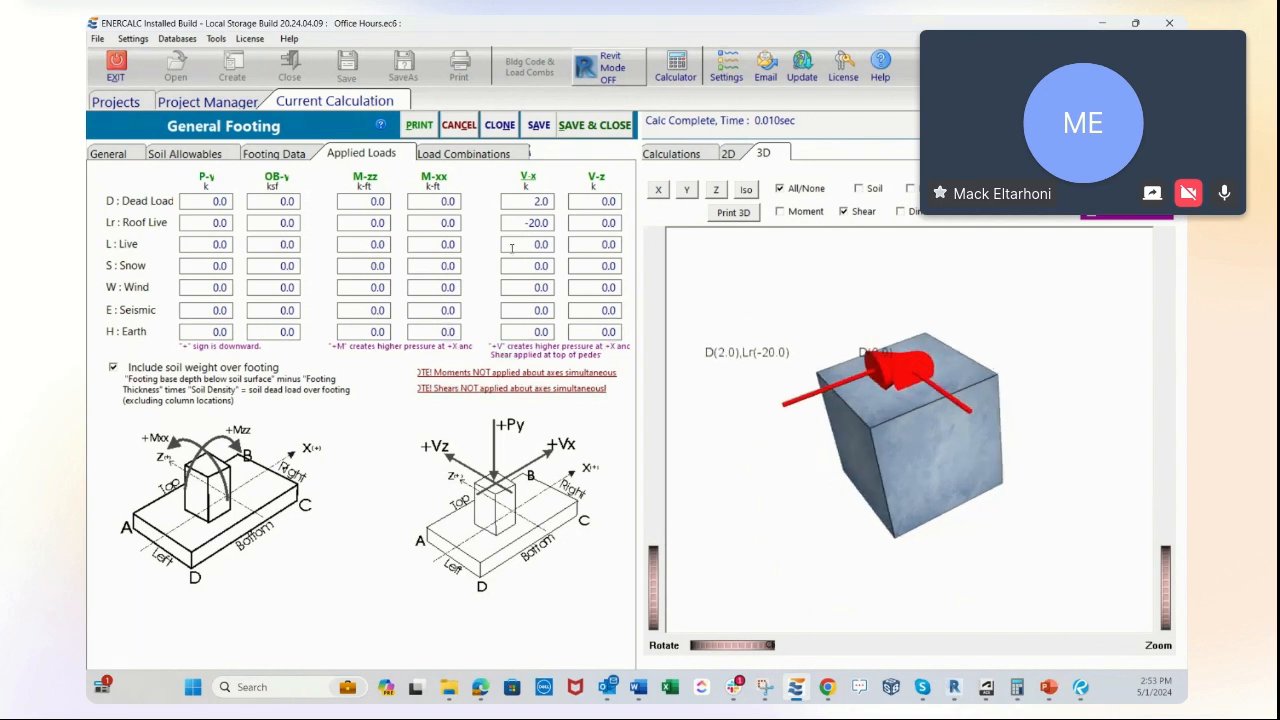
Reset the roof live load V-x shear to 0 and set the dead load V-x shear to -2 k
click(519, 221)
text(0)
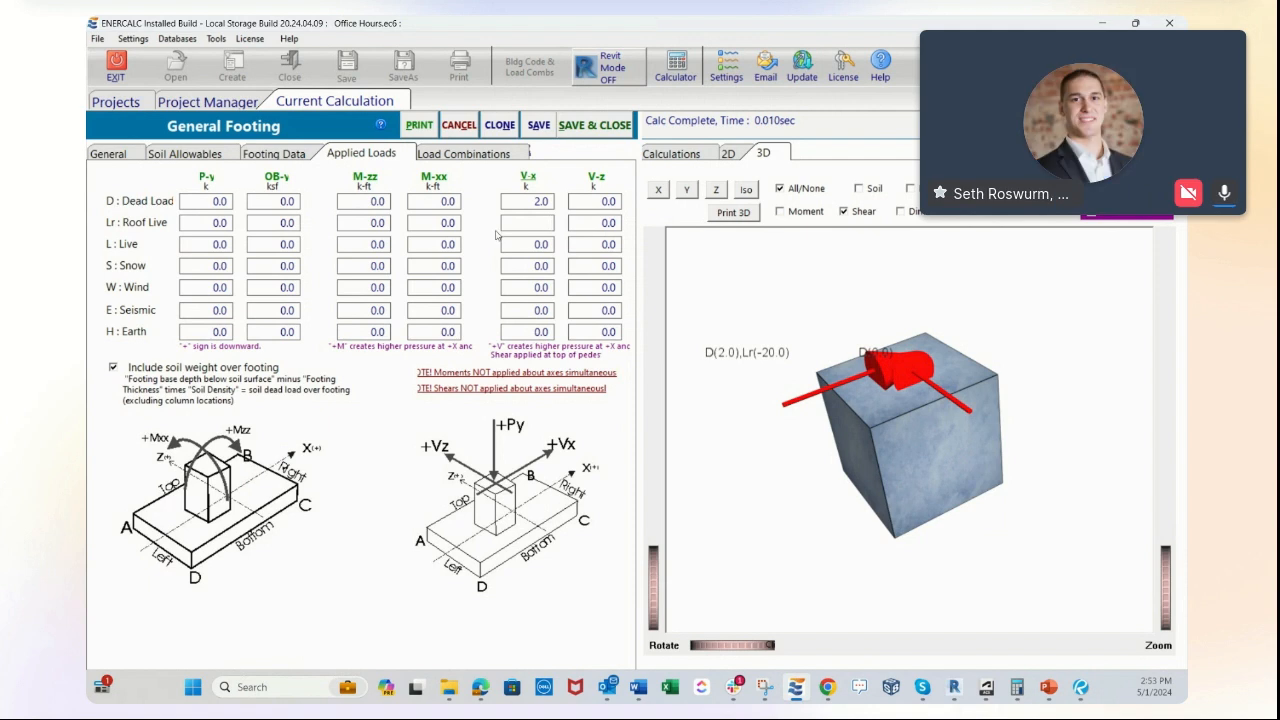
click(522, 201)
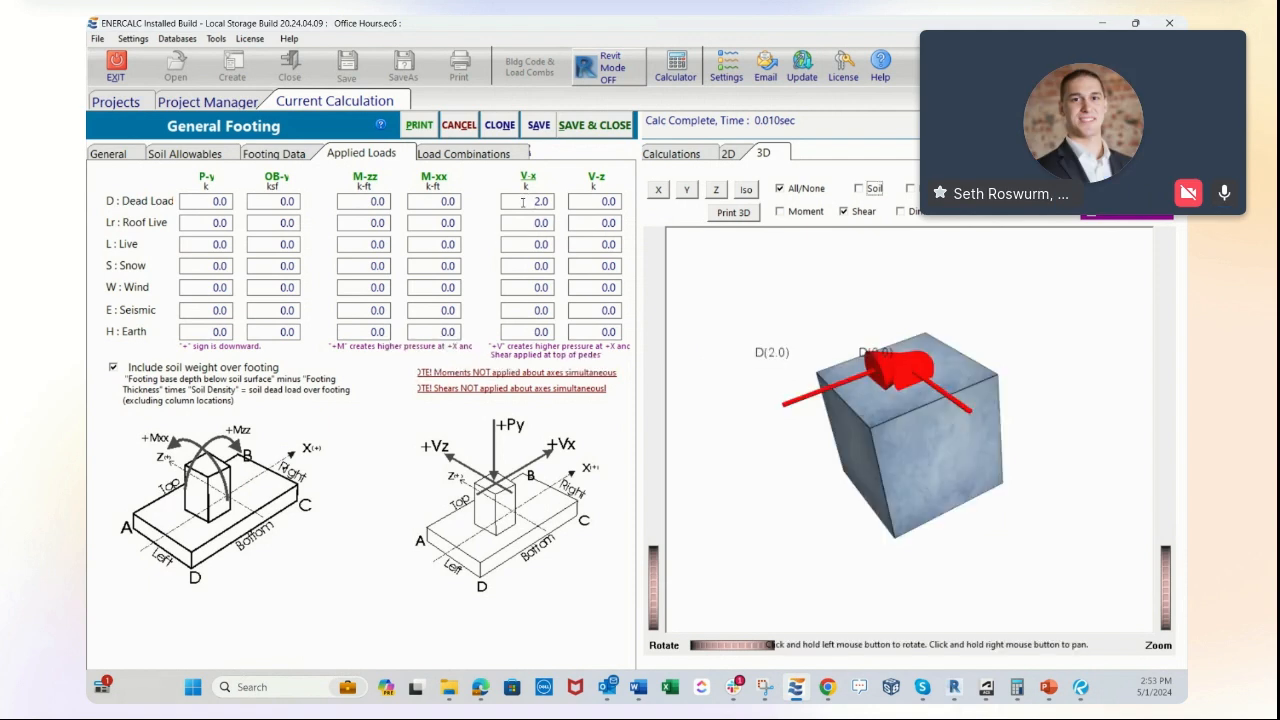
click(532, 204)
text(-)
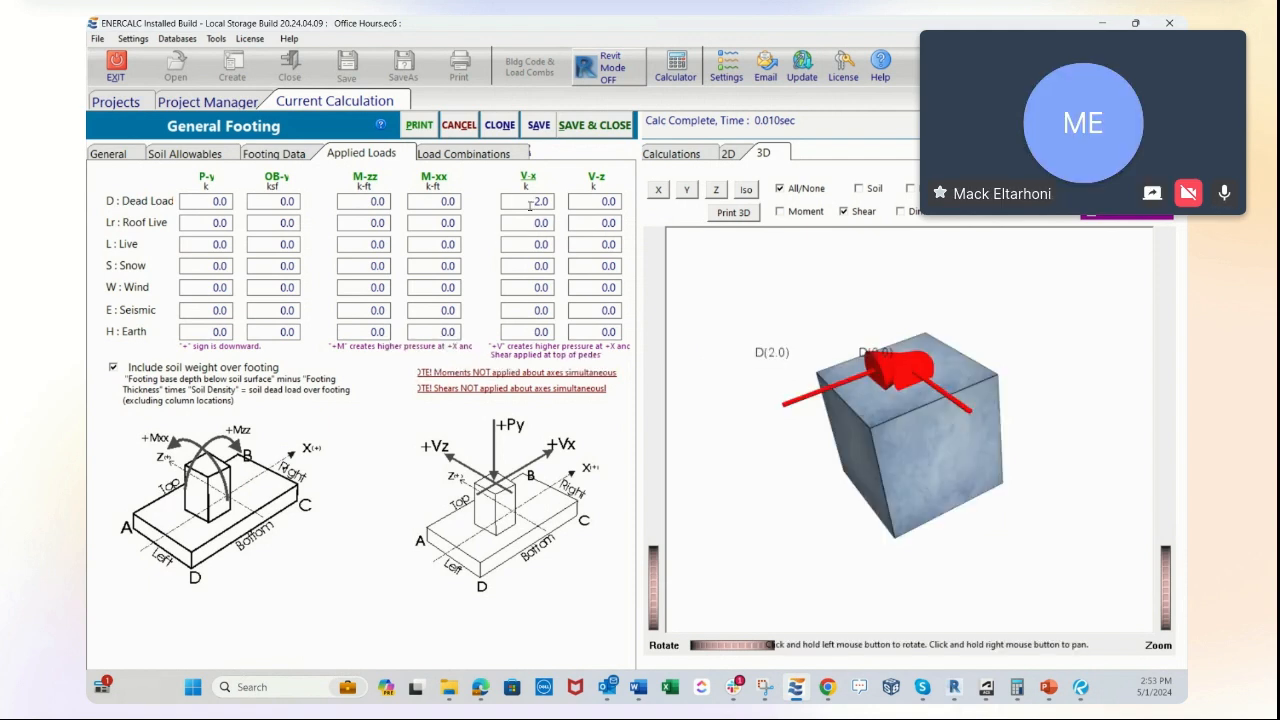
key(Return)
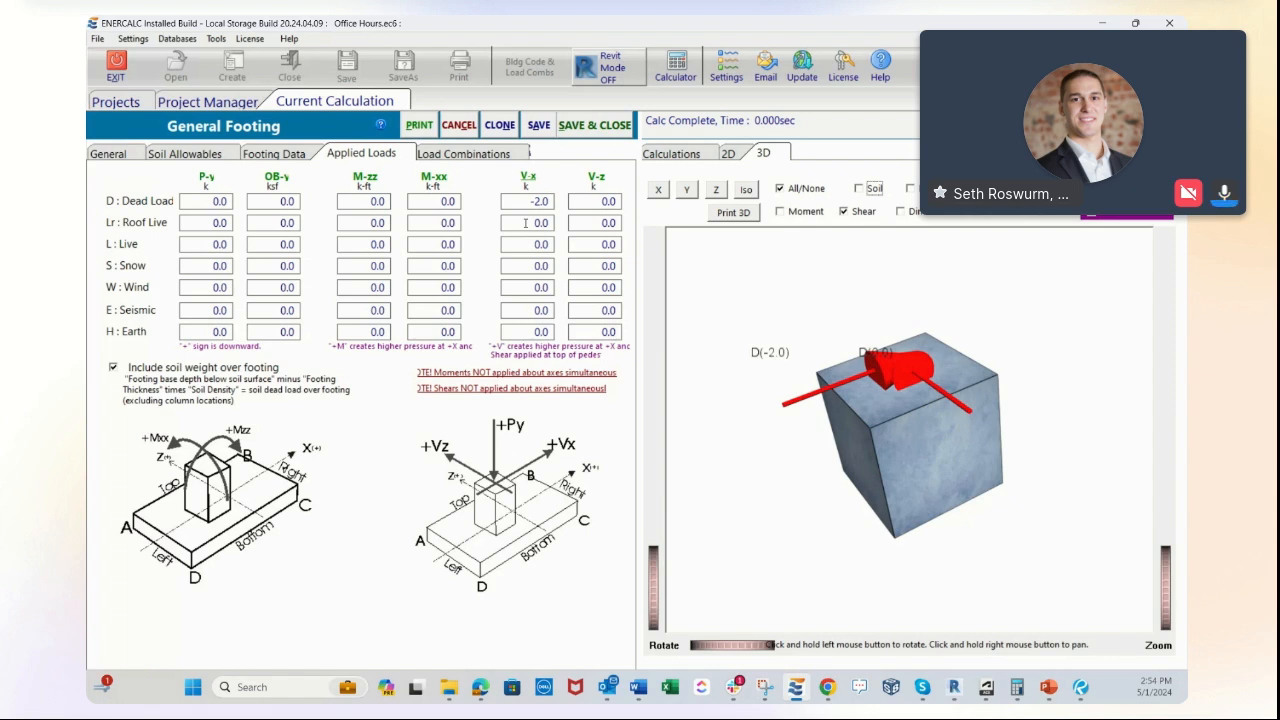
Set the dead load P-y to -10 k and turn on all display items in the 3D view
click(203, 203)
text(-10)
key(Return)
click(780, 189)
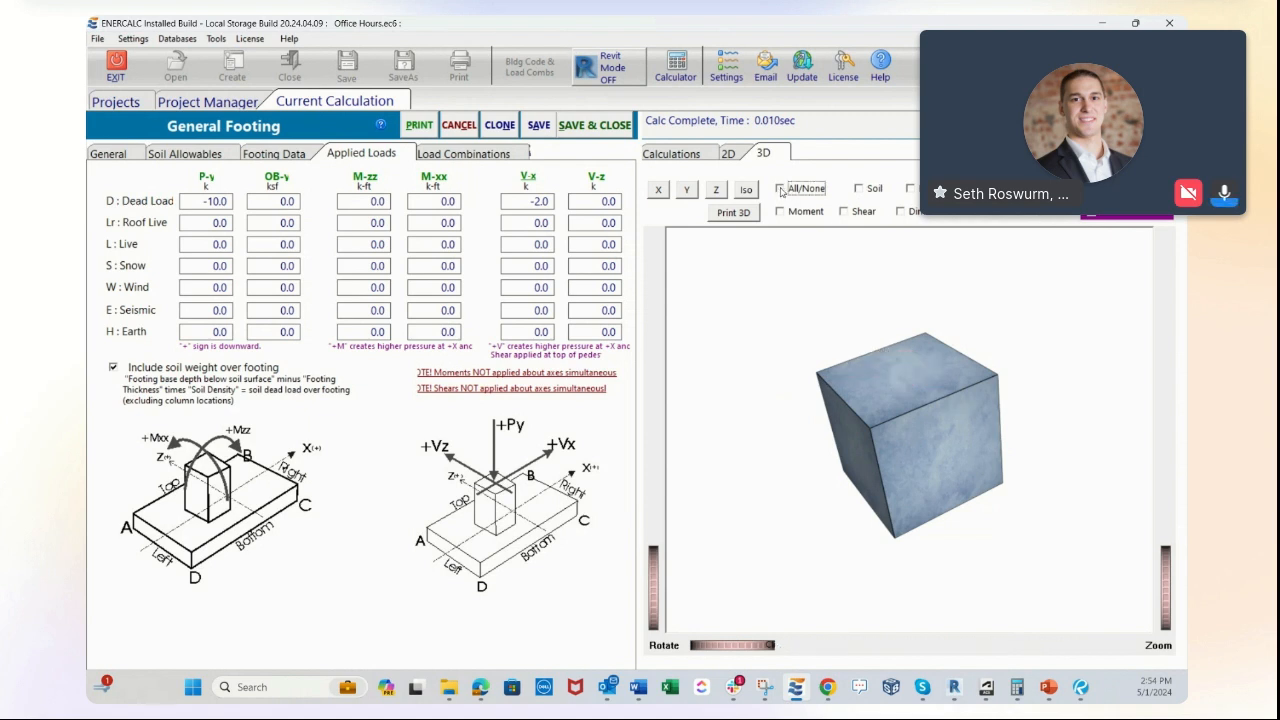
click(780, 189)
scroll(798, 366, down, 3)
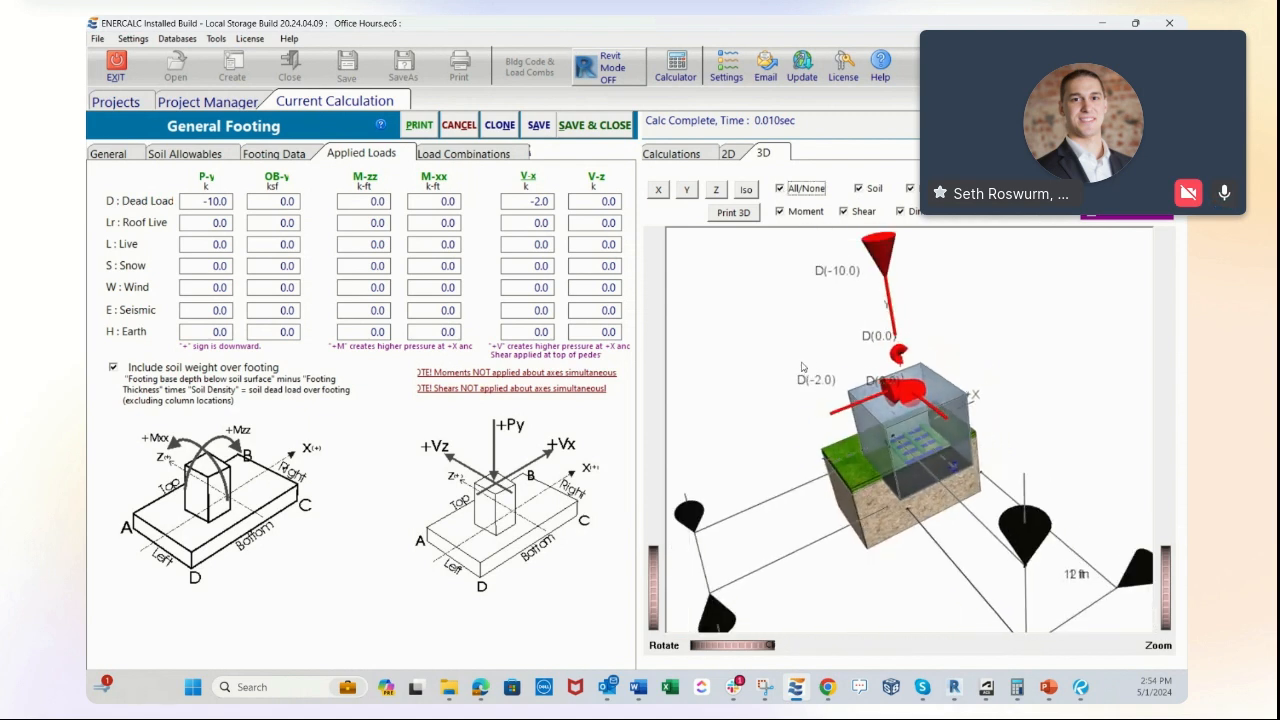
drag(782, 328, 806, 354)
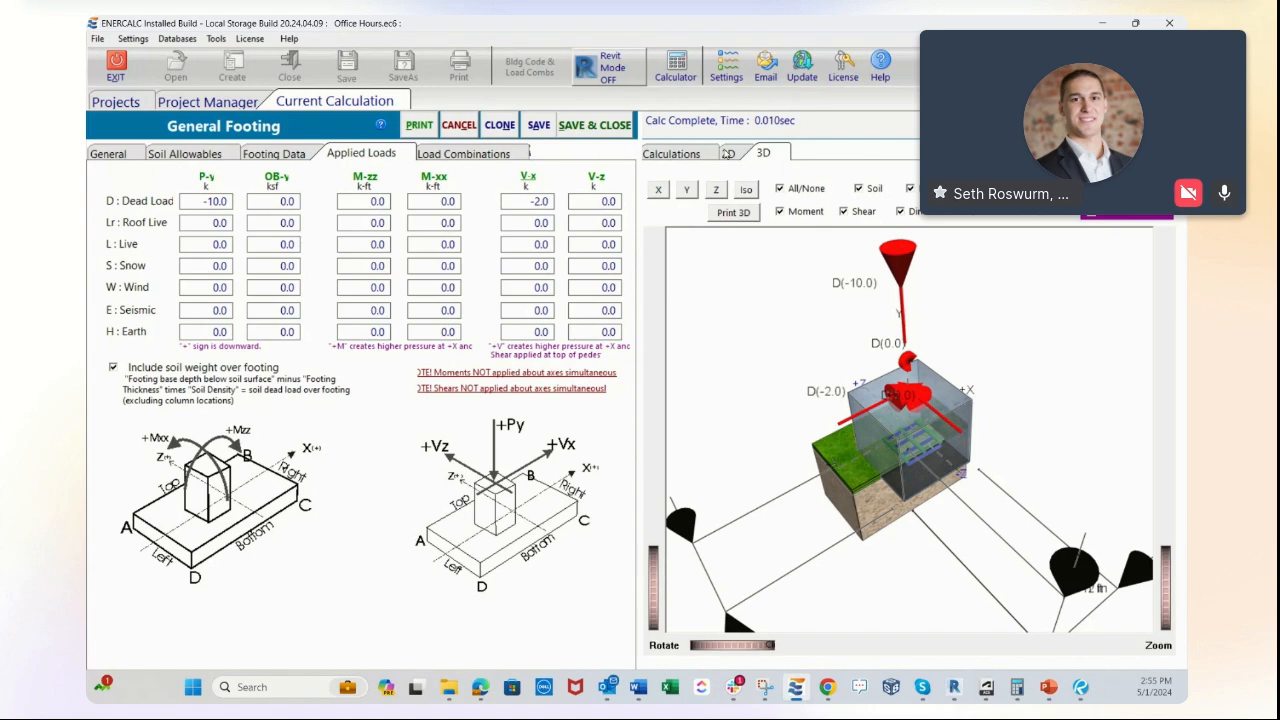
Examine the footing's calculation results, and look through its soil allowables, footing data and applied loads
click(729, 155)
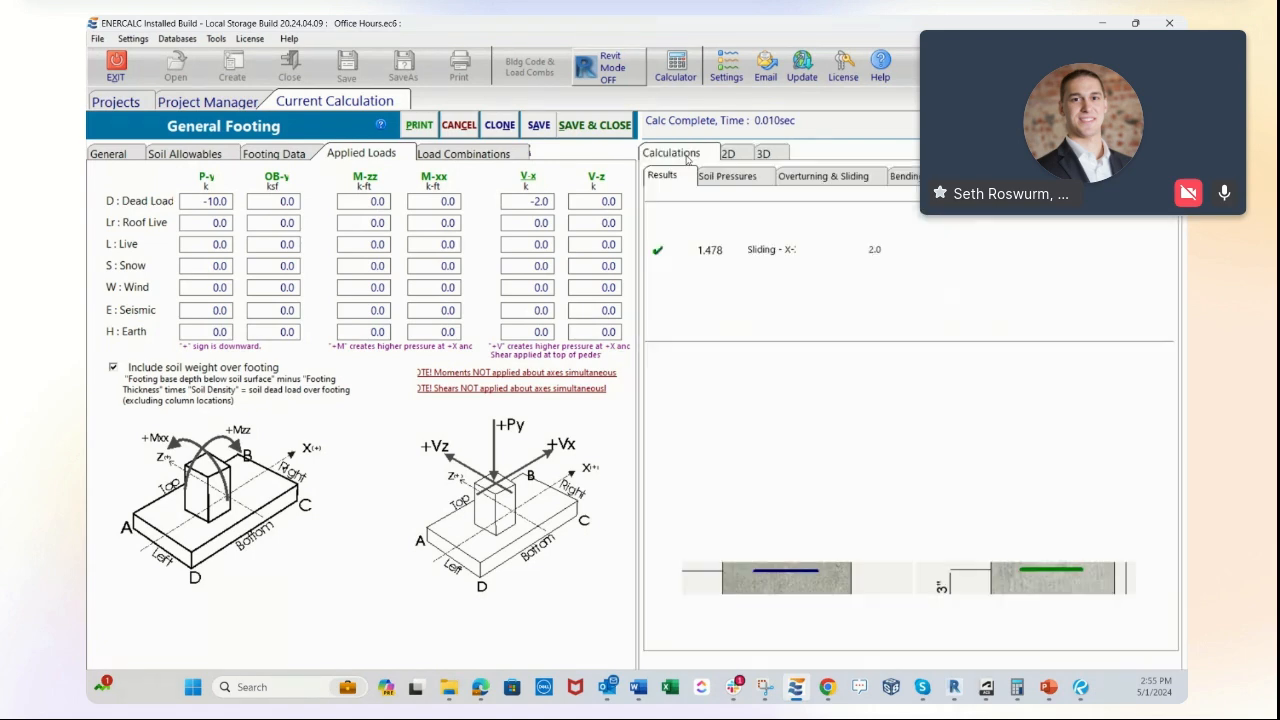
click(687, 158)
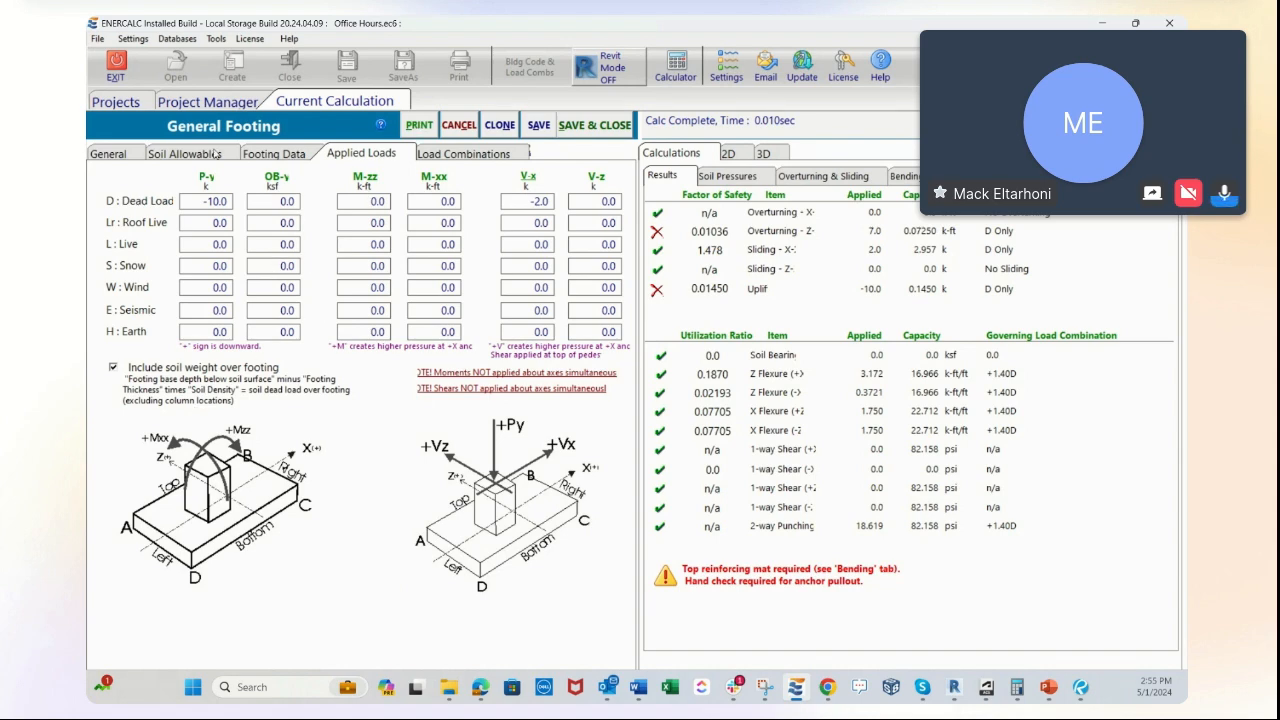
click(196, 155)
click(297, 157)
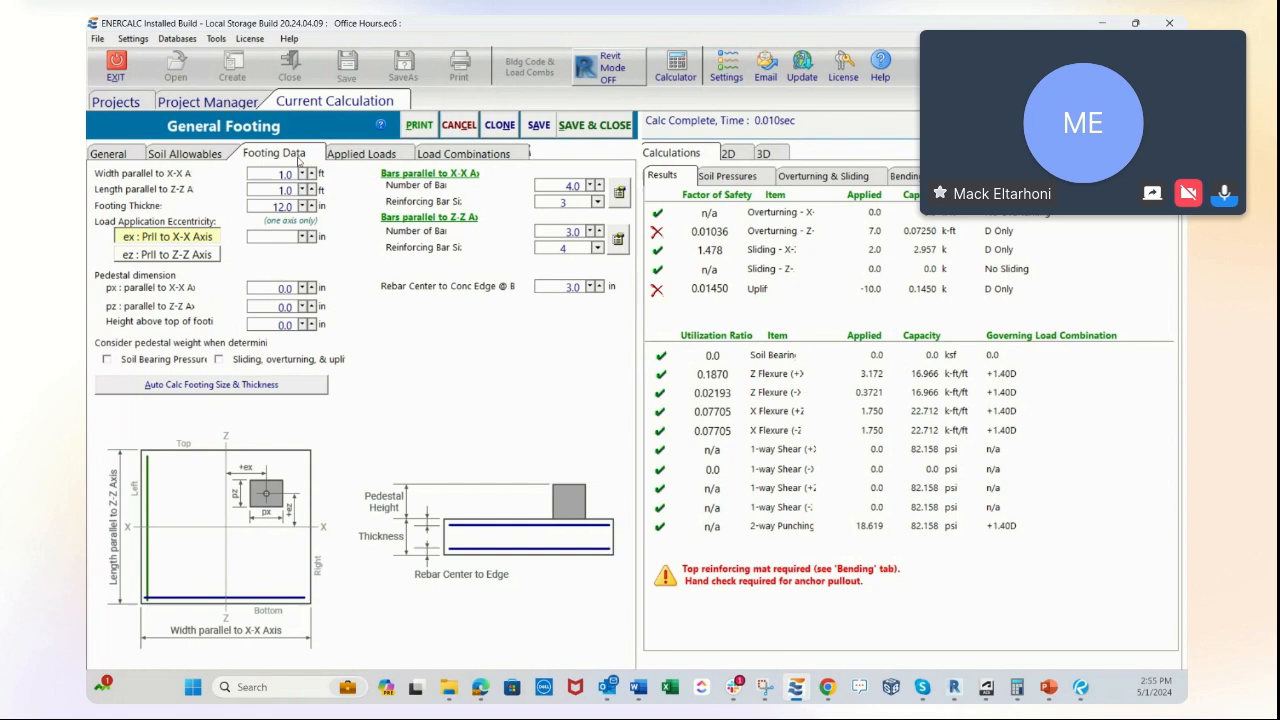
click(350, 157)
click(258, 155)
Discard the General Footing calculation, and check the foundation modules available to add to the project
click(459, 125)
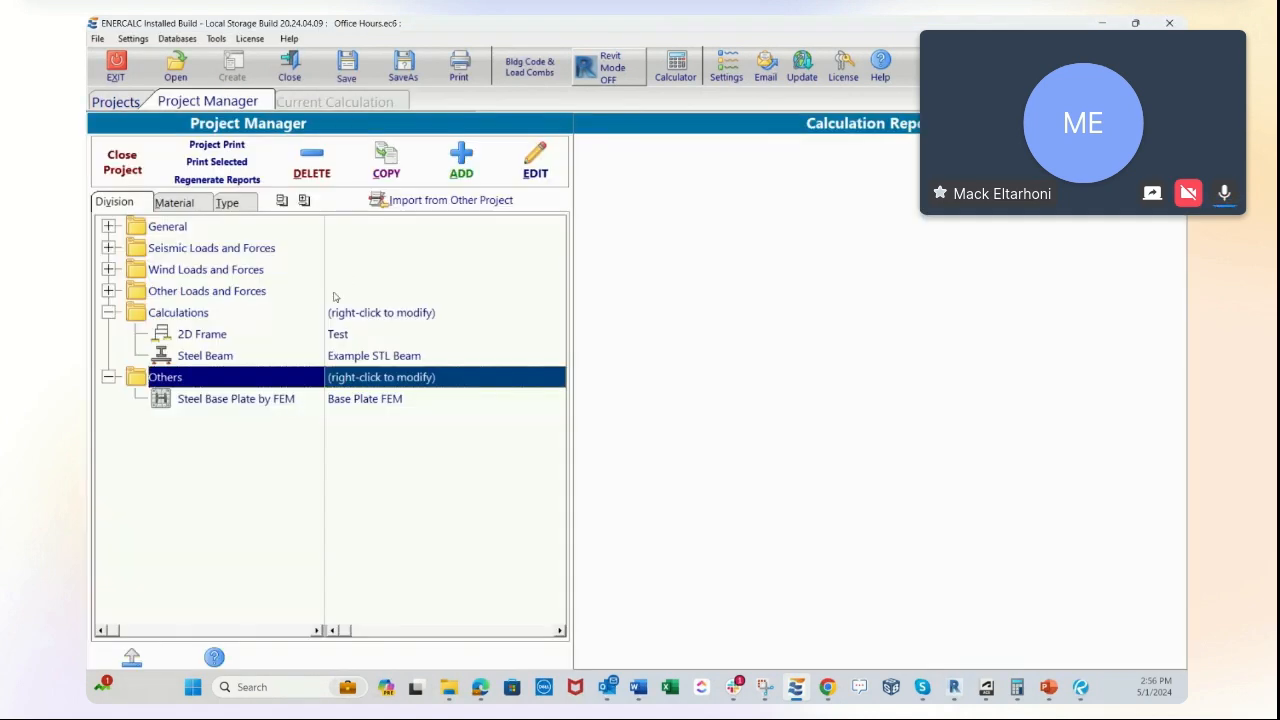
click(461, 160)
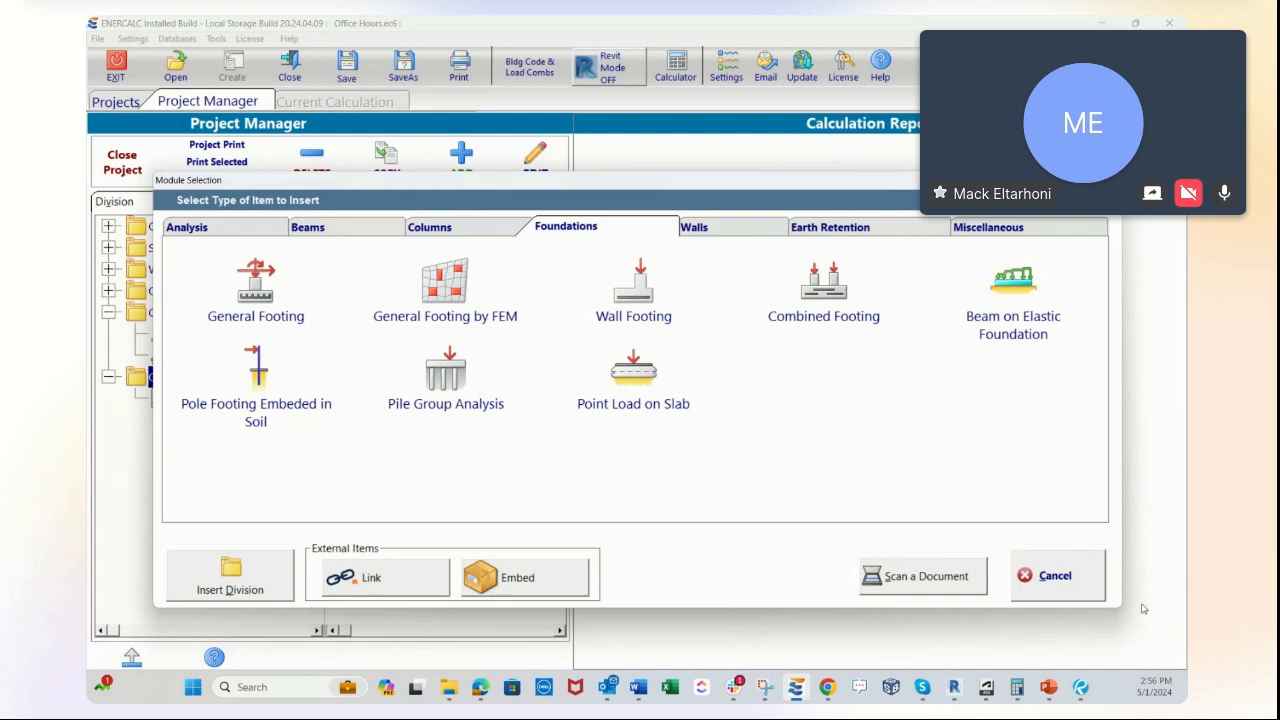
click(1080, 590)
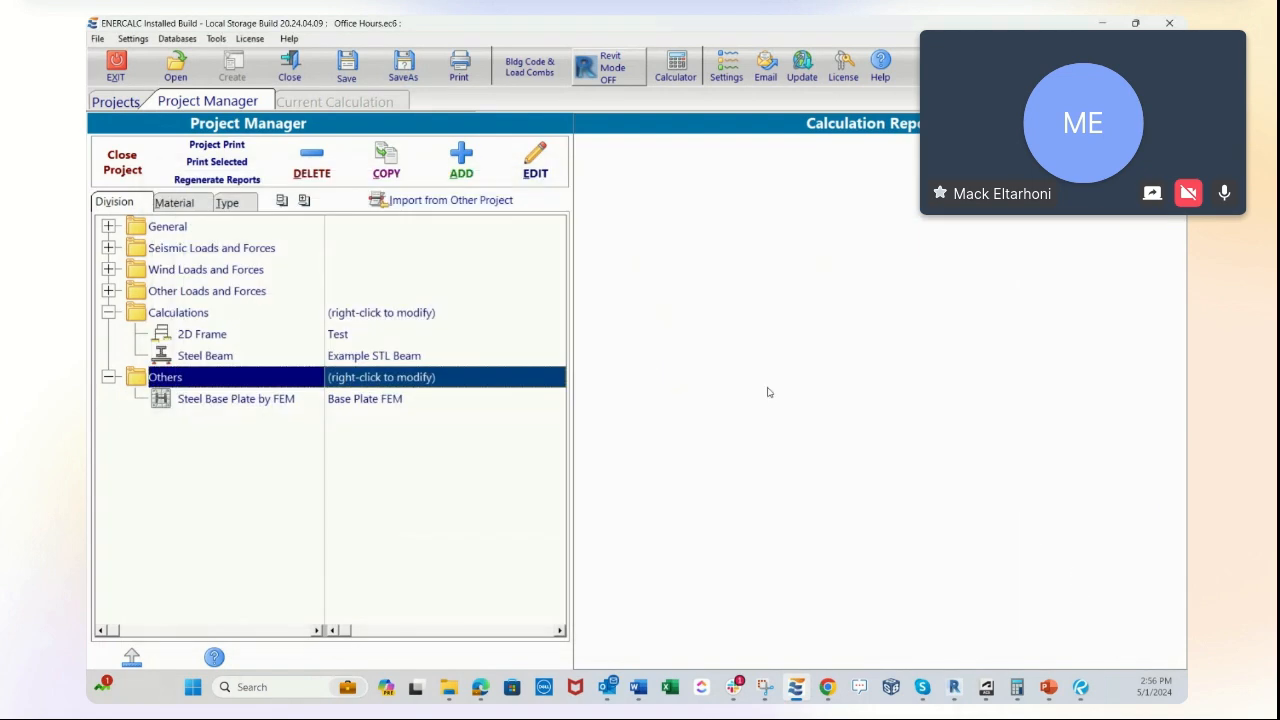
Add a new General Footing calculation and turn on biaxial analysis
click(463, 168)
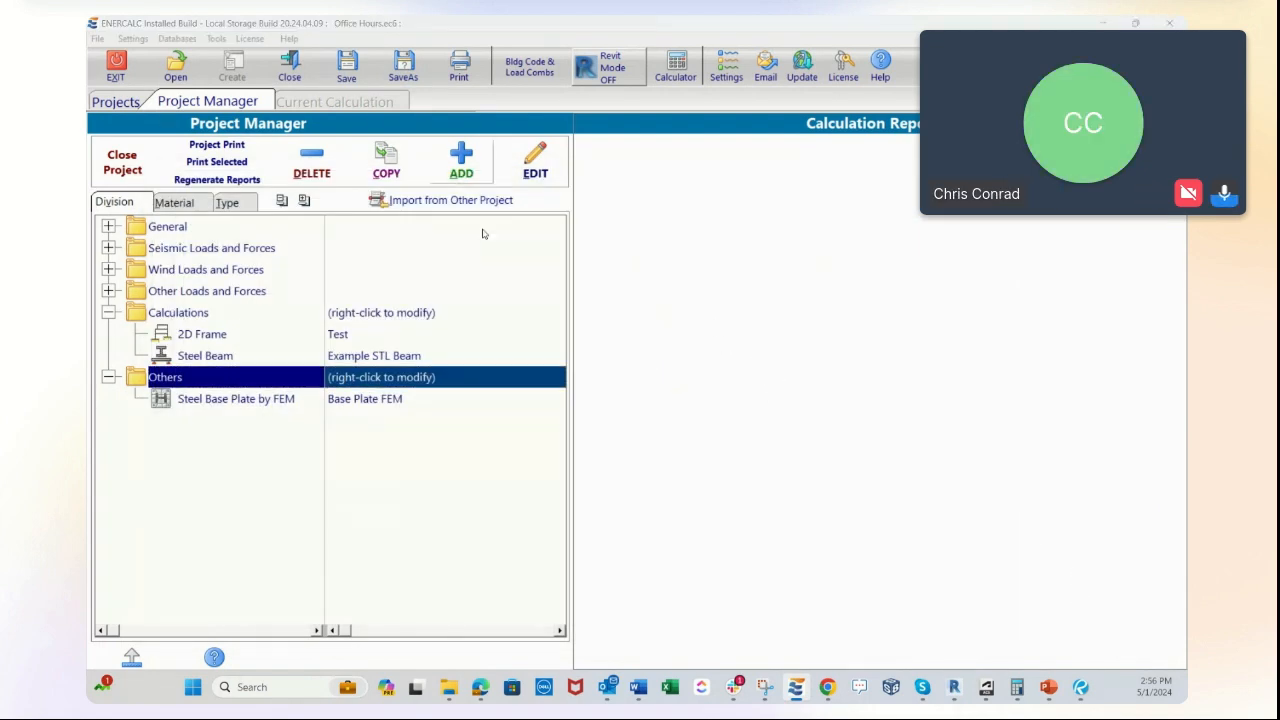
click(248, 299)
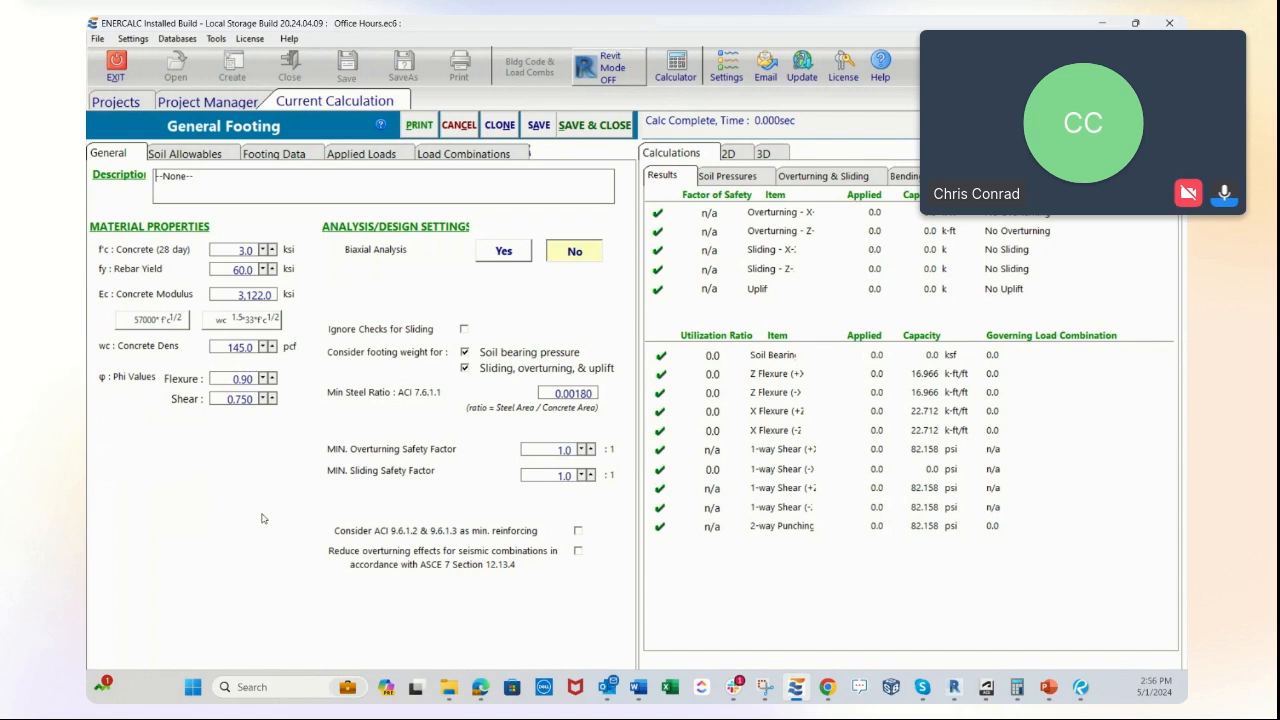
click(503, 255)
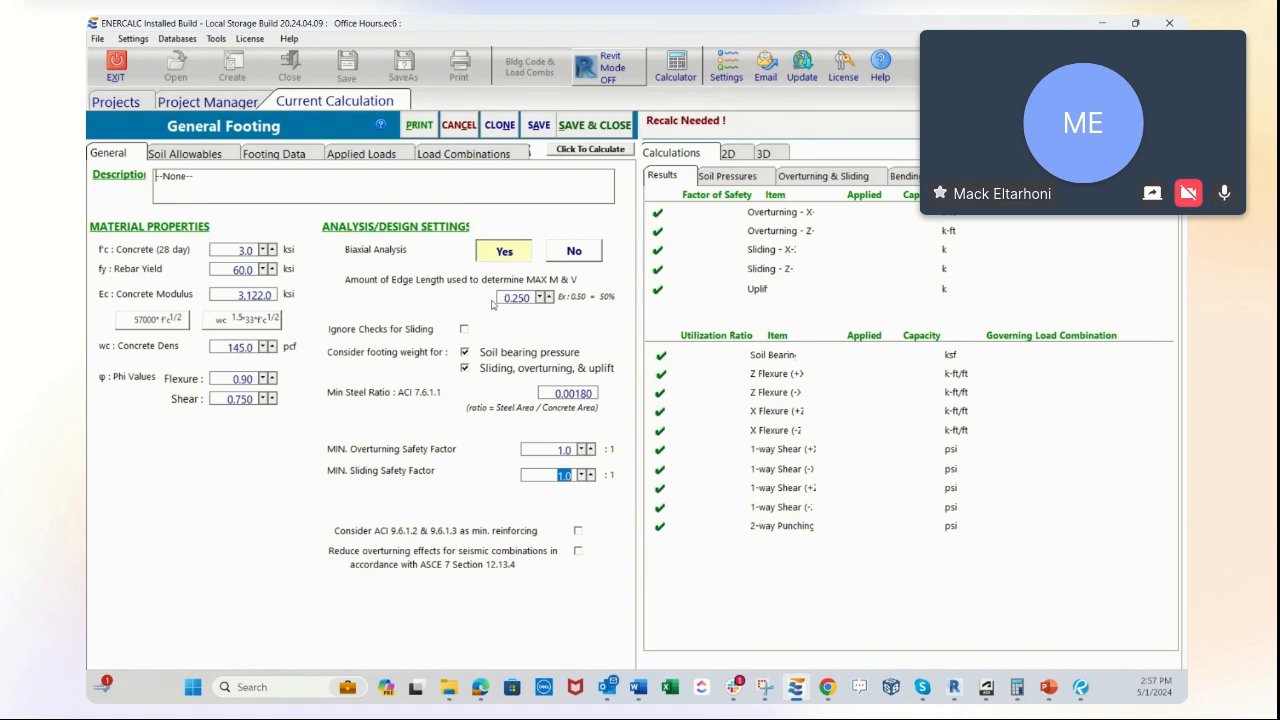
Look through the new footing's soil allowables, general settings and footing data with biaxial analysis on, and discard the calculation
click(182, 154)
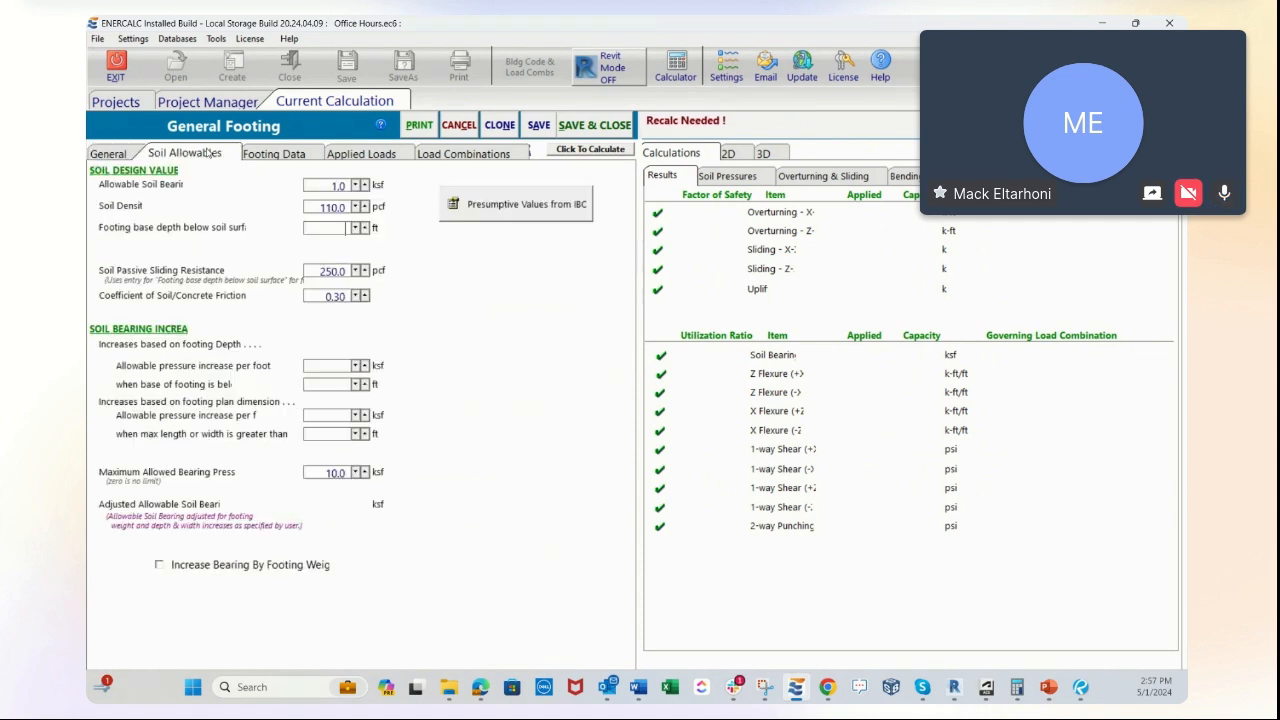
click(110, 154)
click(270, 154)
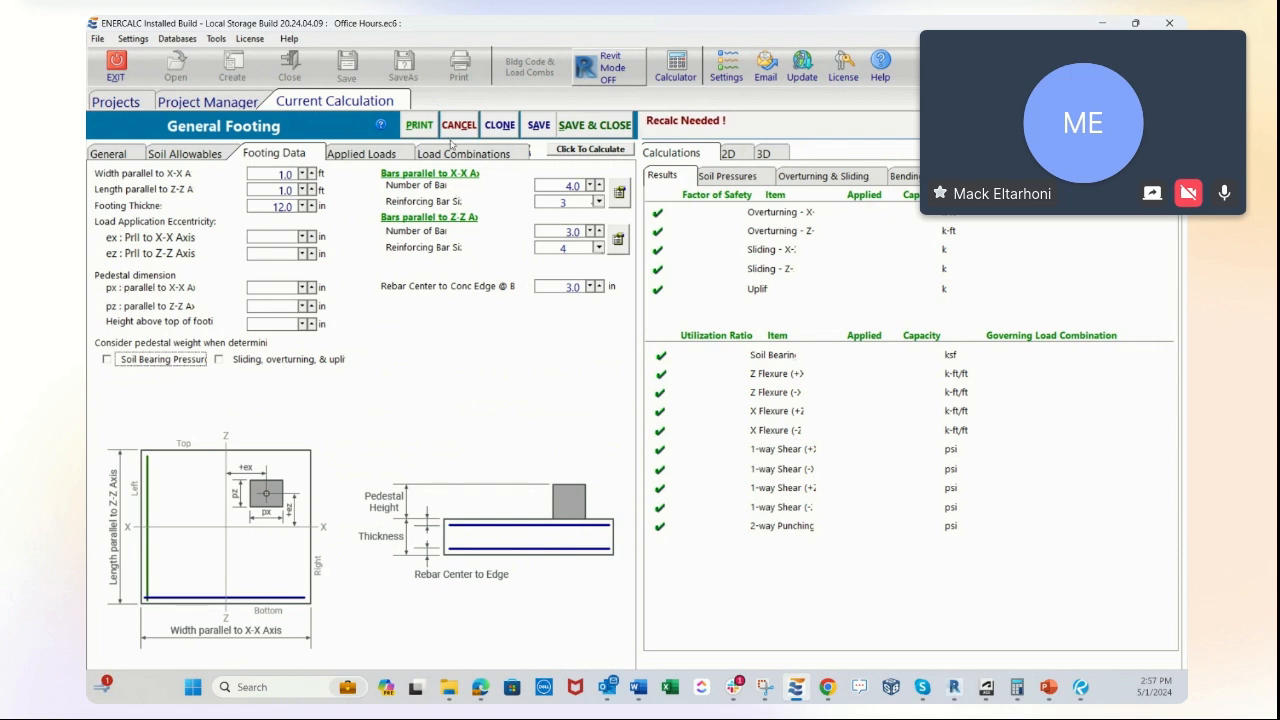
click(462, 128)
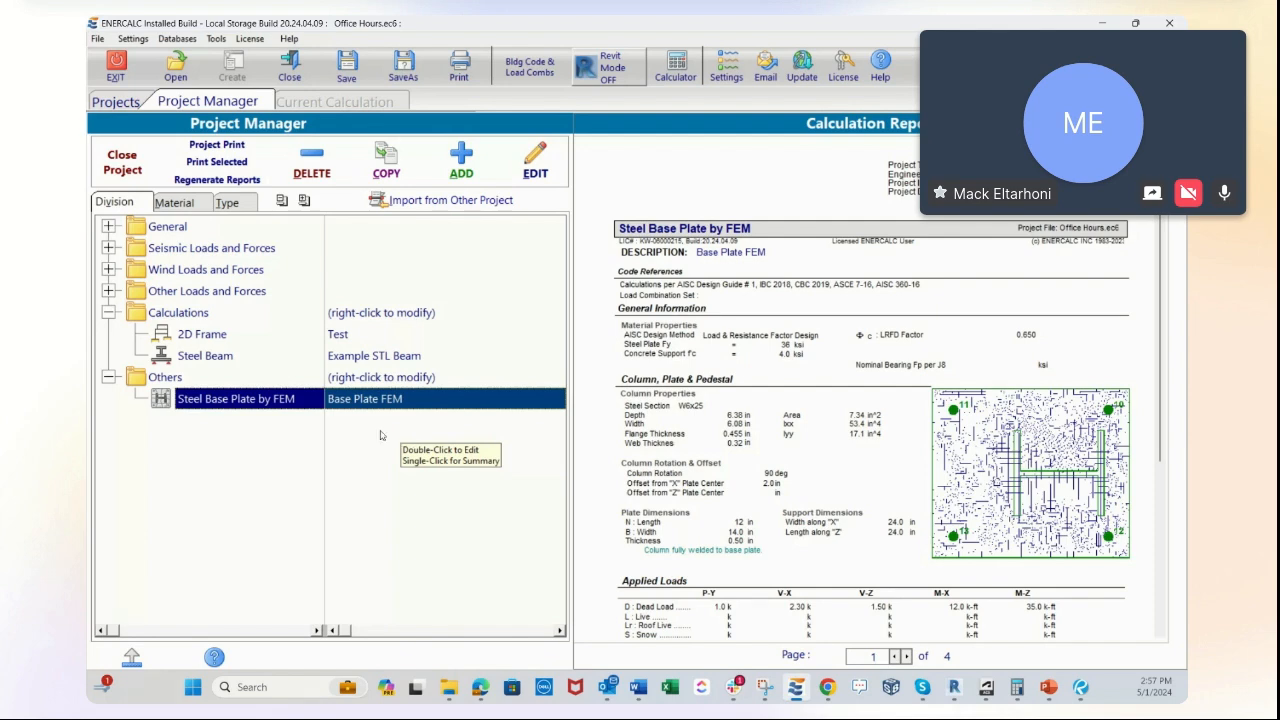
Show the report of the Example STL Beam calculation and collapse the Others division in the project tree
click(344, 358)
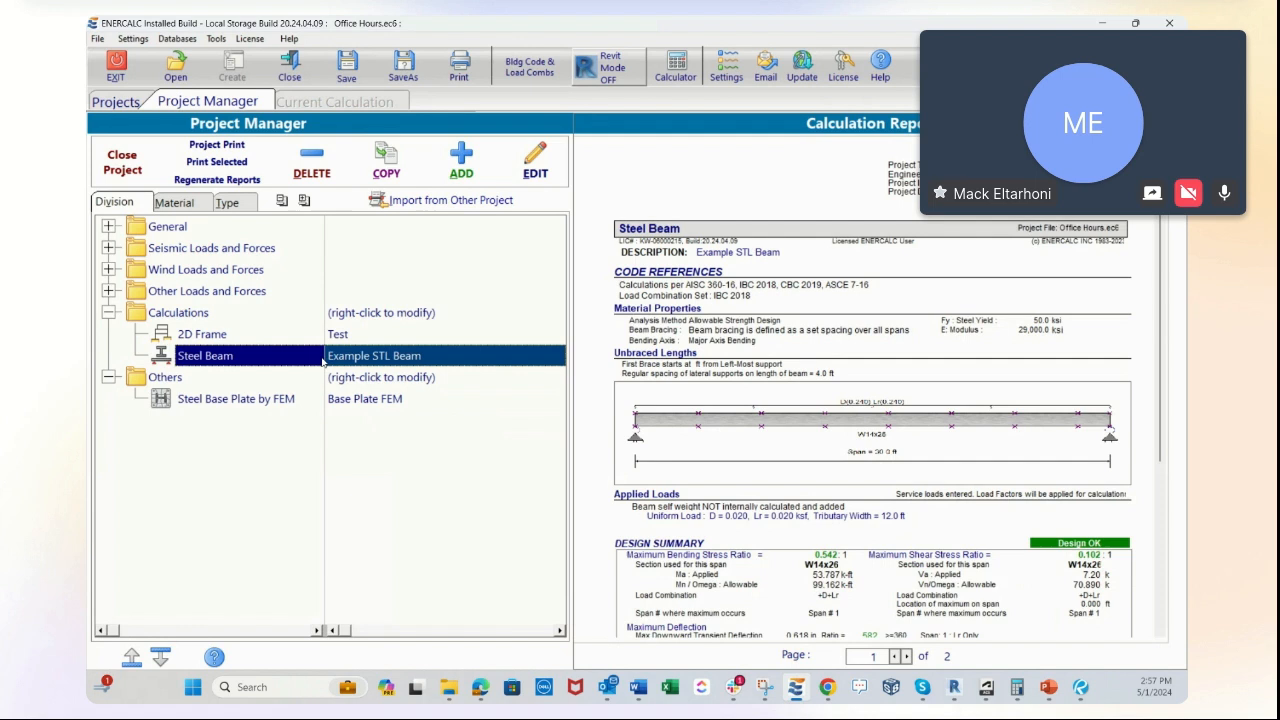
click(108, 377)
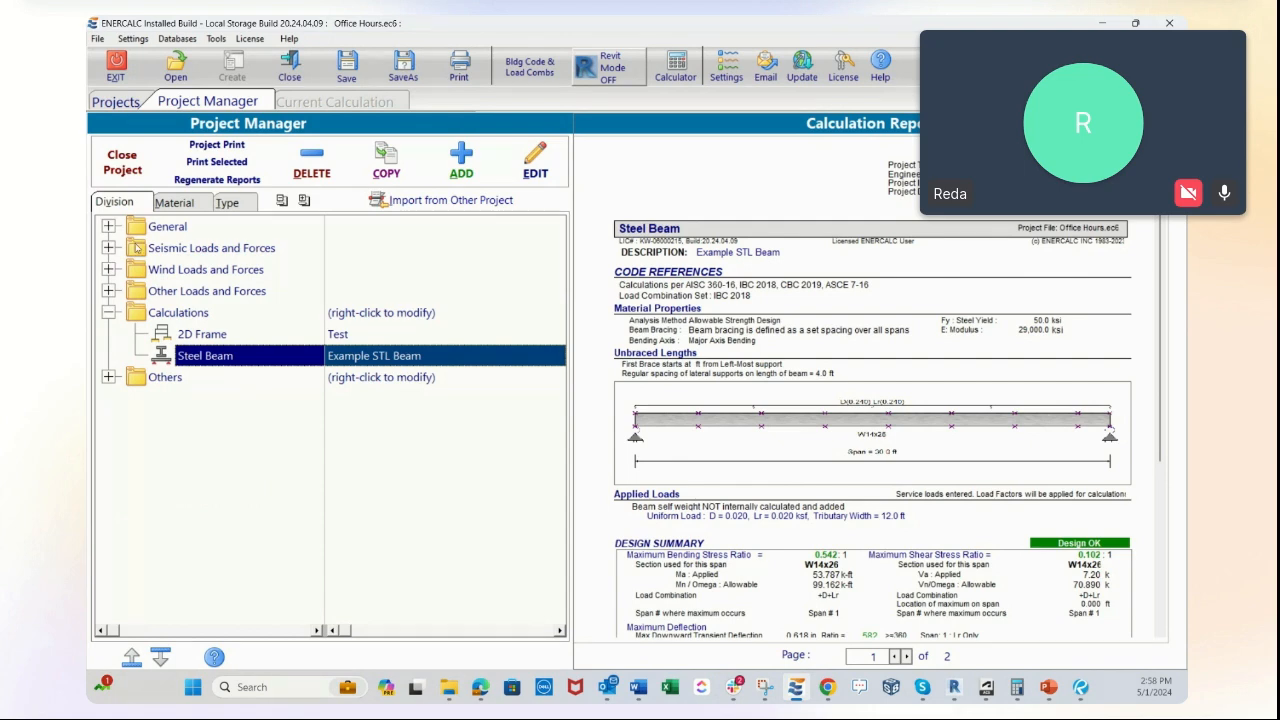
Look through the analysis and beam modules available for adding a calculation to the project
click(463, 170)
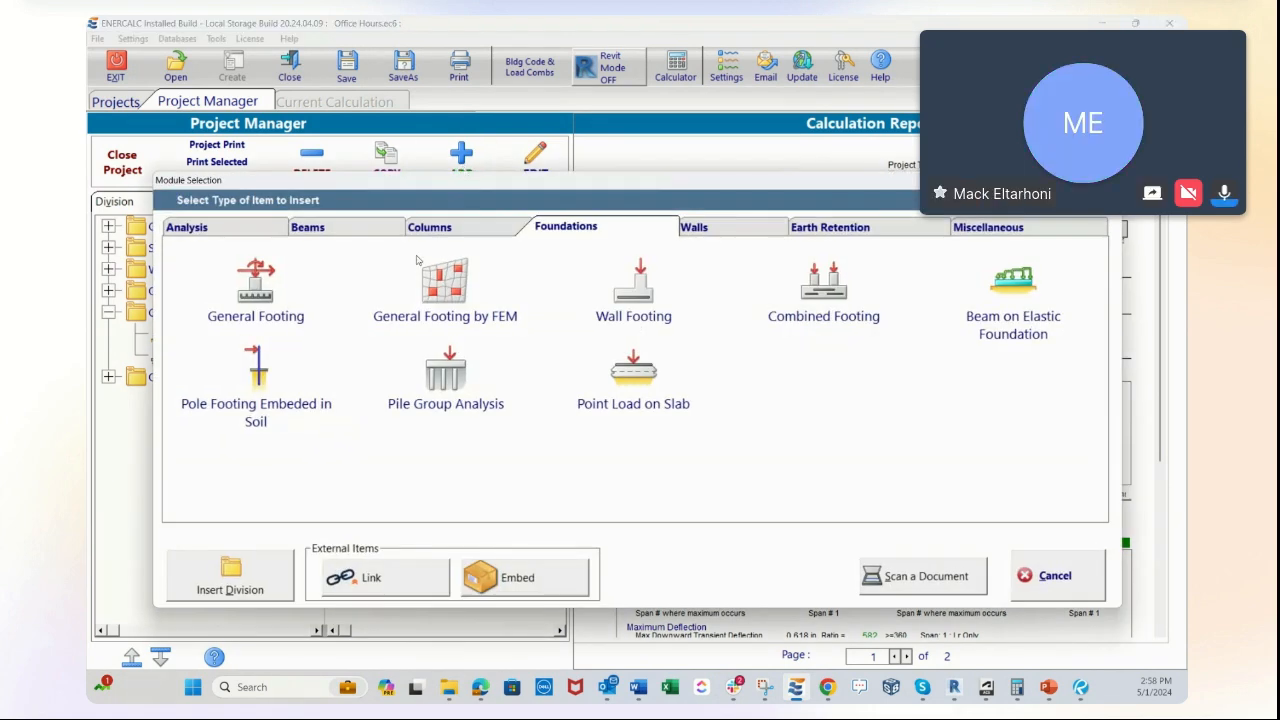
click(227, 230)
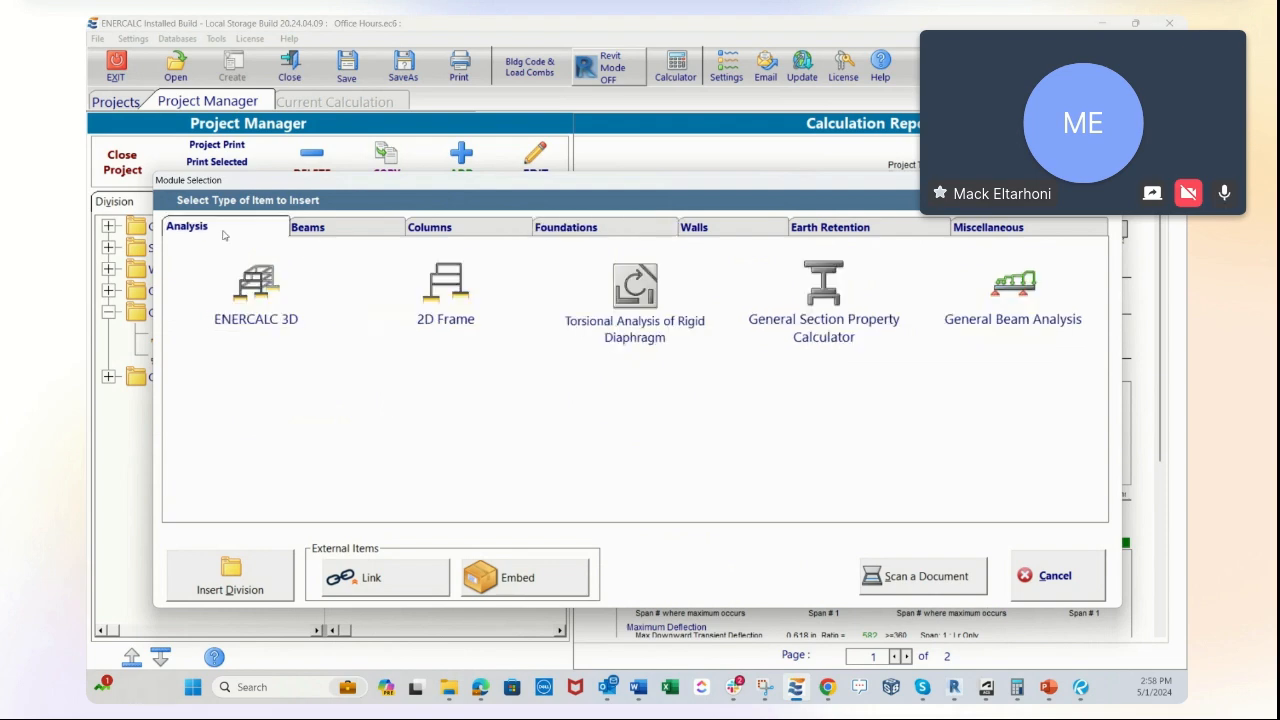
click(318, 231)
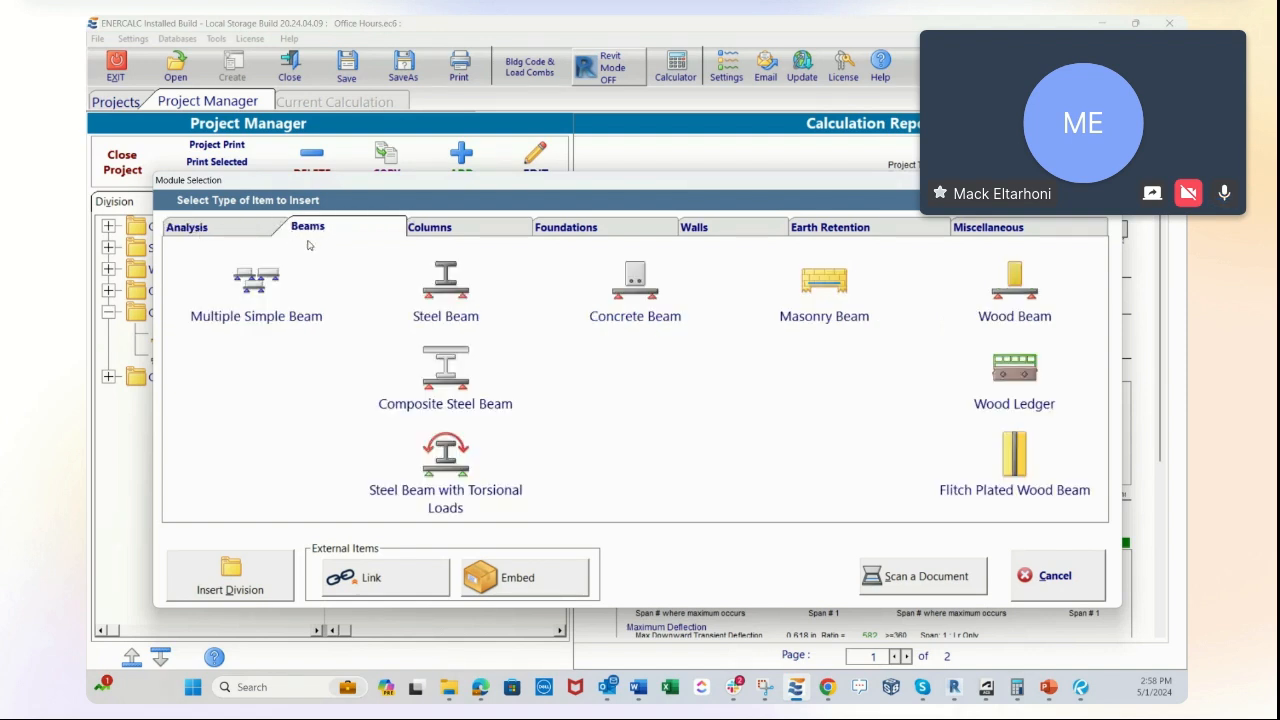
click(243, 229)
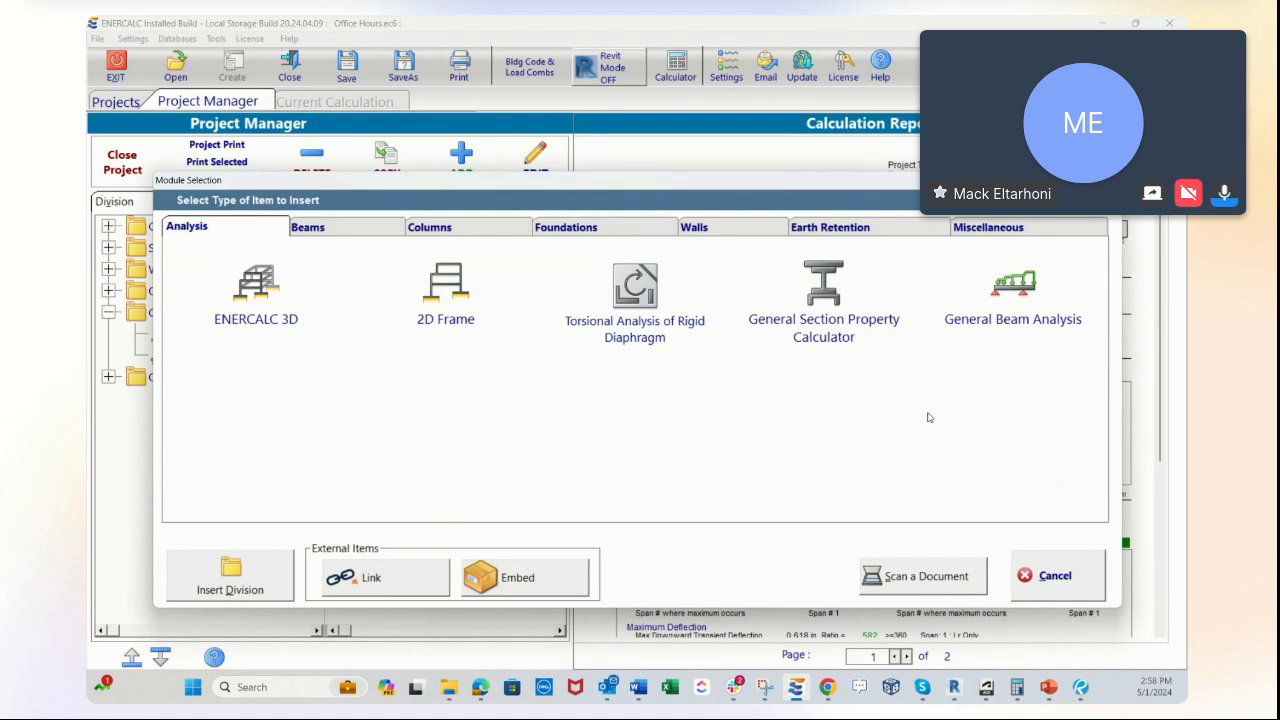